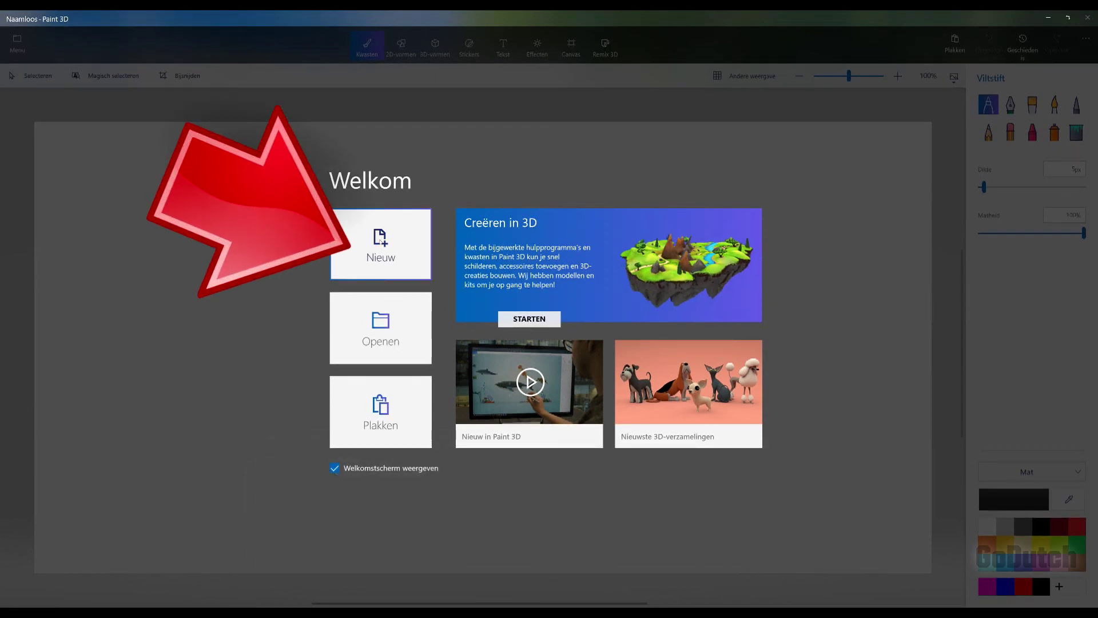
Create a new project and crop the blank canvas to 1920 x 1080 px.
{"action": "left_click", "coordinate": [380, 241]}
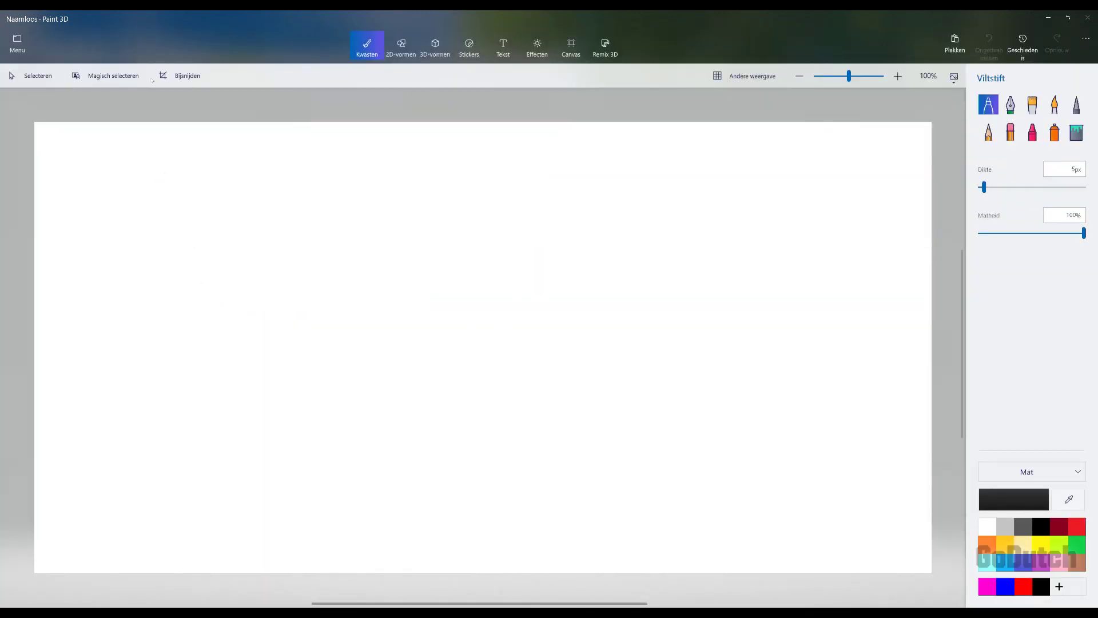
{"action": "left_click", "coordinate": [175, 76]}
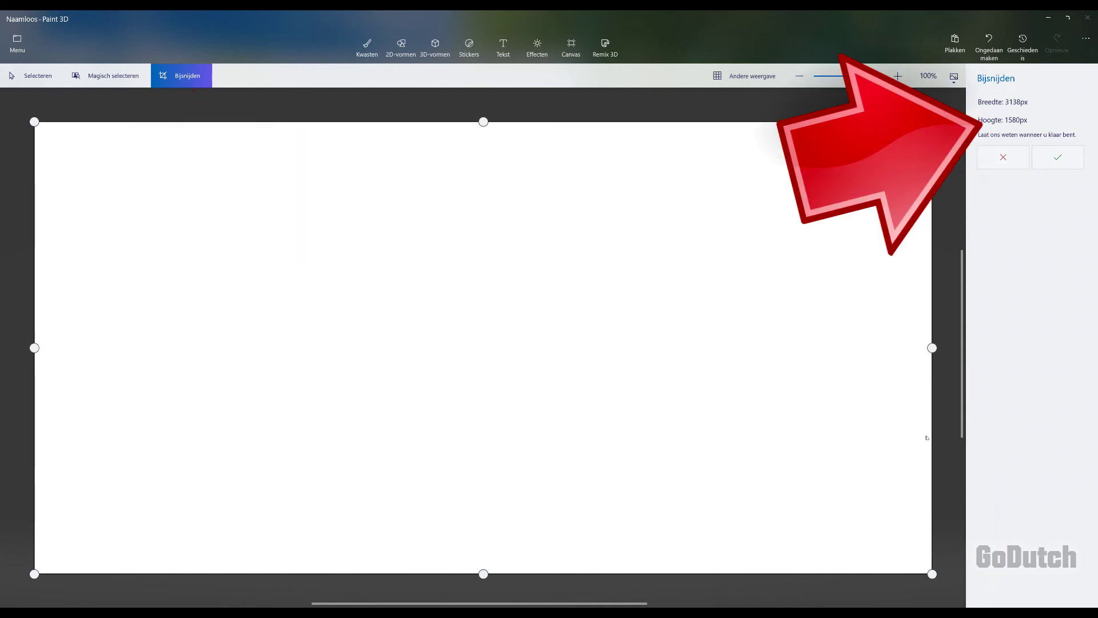
{"action": "left_click_drag", "start_coordinate": [932, 347], "coordinate": [585, 347]}
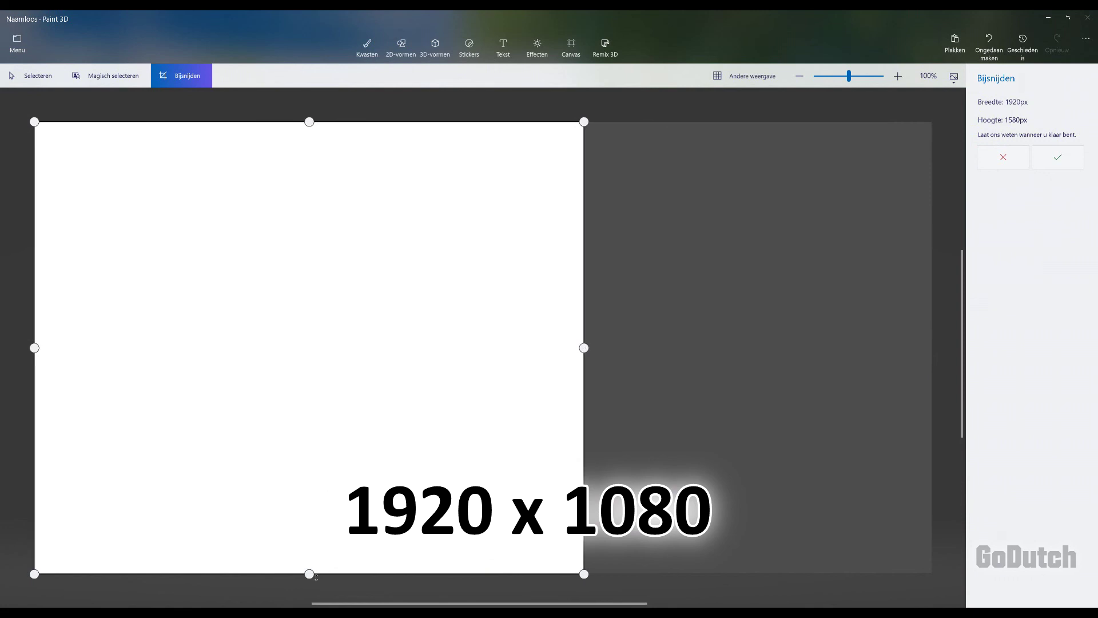
{"action": "left_click_drag", "start_coordinate": [315, 577], "coordinate": [333, 431]}
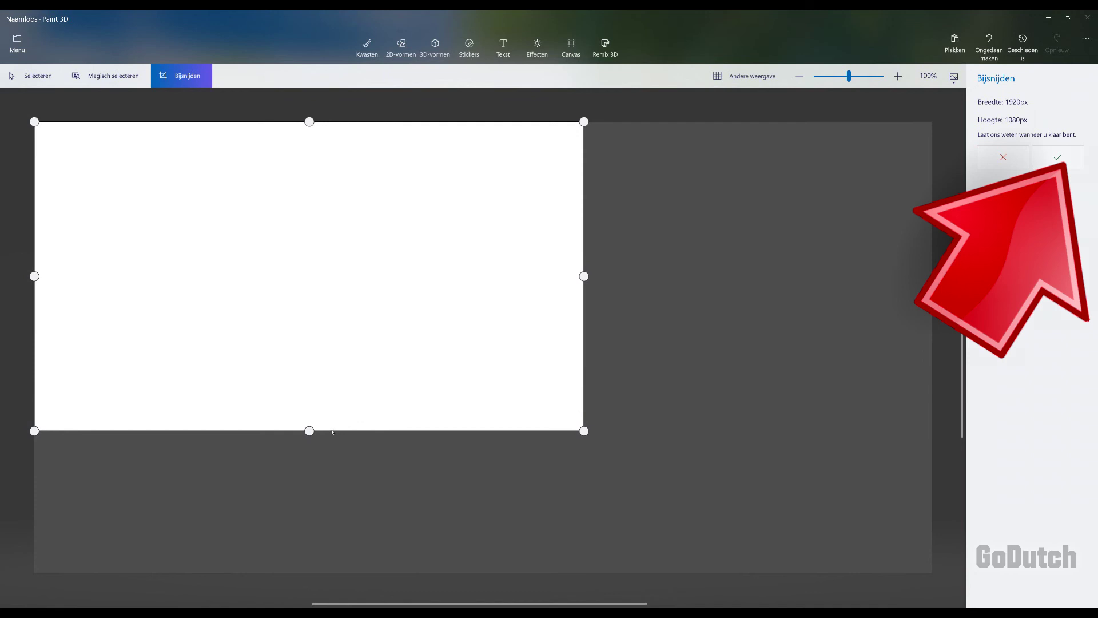
{"action": "left_click", "coordinate": [1058, 157]}
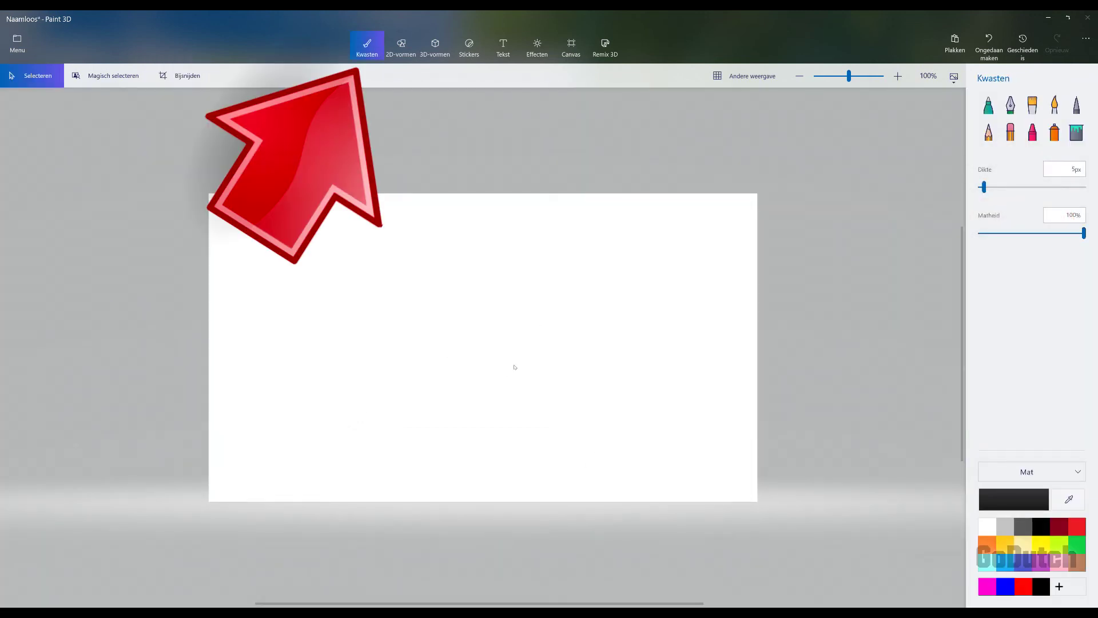
Fill the whole canvas with pure green, defining the colour as red 0, green 255, blue 0.
{"action": "left_click", "coordinate": [1077, 132]}
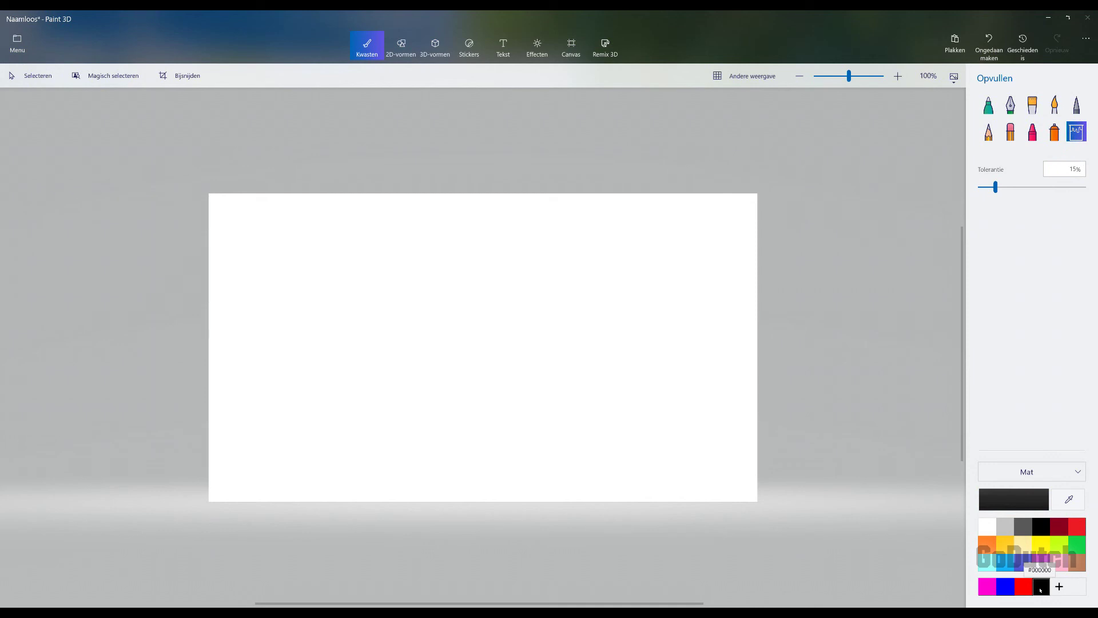
{"action": "double_click", "coordinate": [1023, 586]}
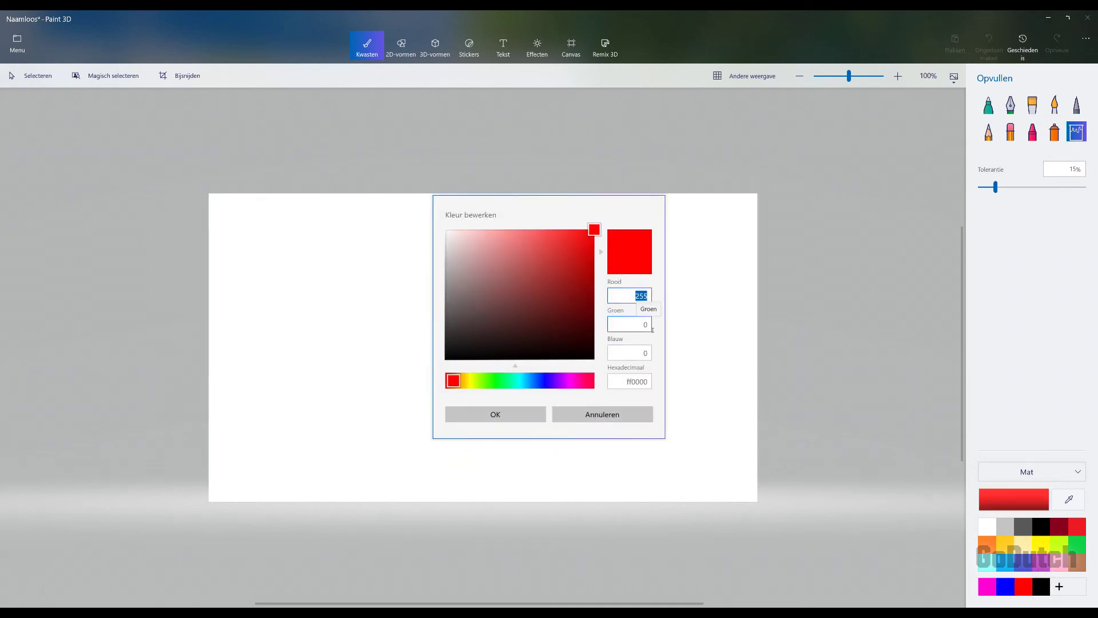
{"action": "type", "text": "0"}
{"action": "key", "text": "Tab"}
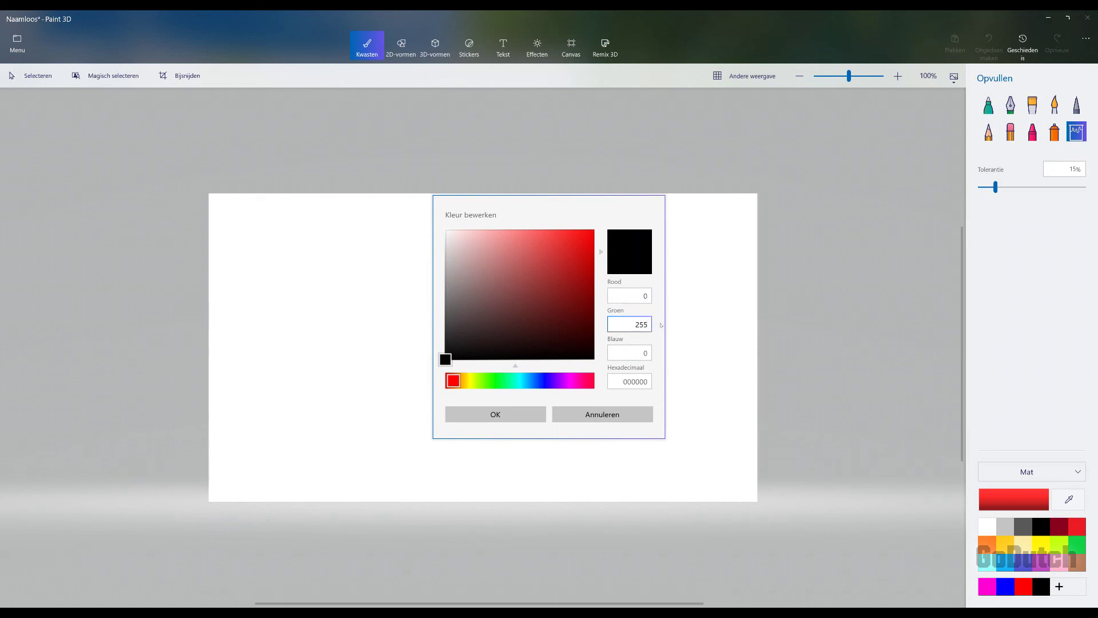
{"action": "key", "text": "Tab"}
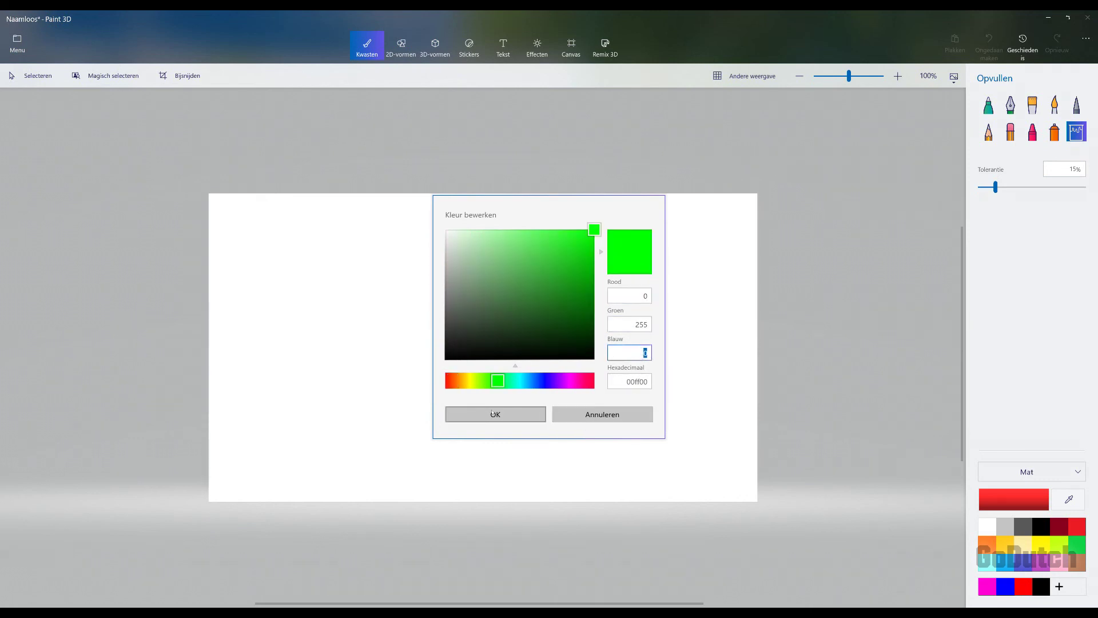
{"action": "left_click", "coordinate": [492, 412]}
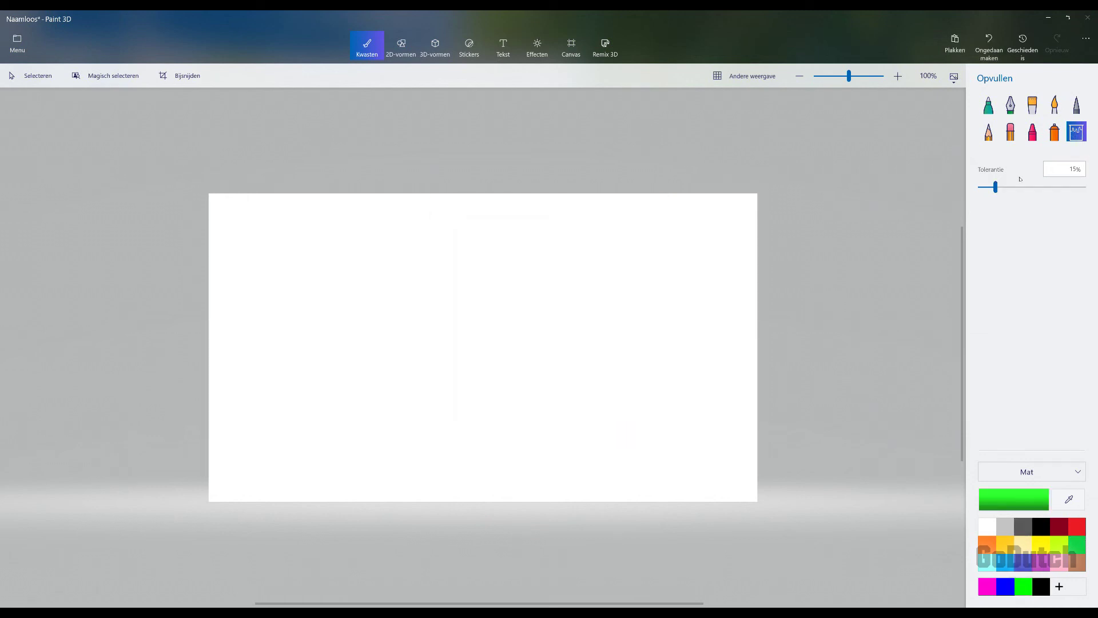
{"action": "left_click", "coordinate": [533, 356]}
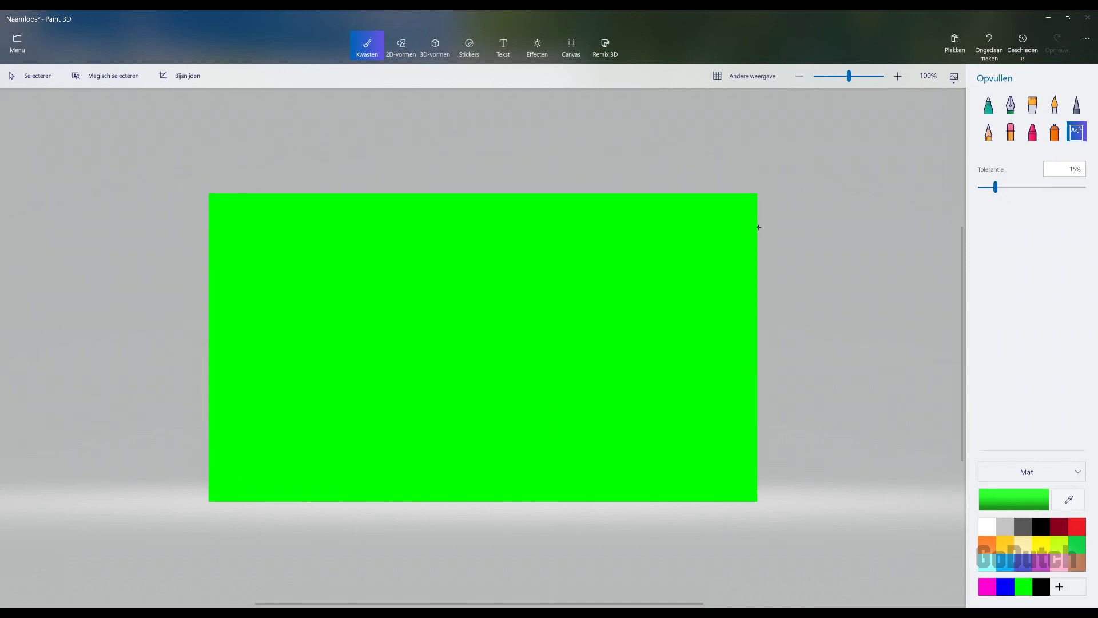
Draw a three-point curve across nearly the full canvas width and raise its midpoint into a higher arc.
{"action": "left_click", "coordinate": [401, 49]}
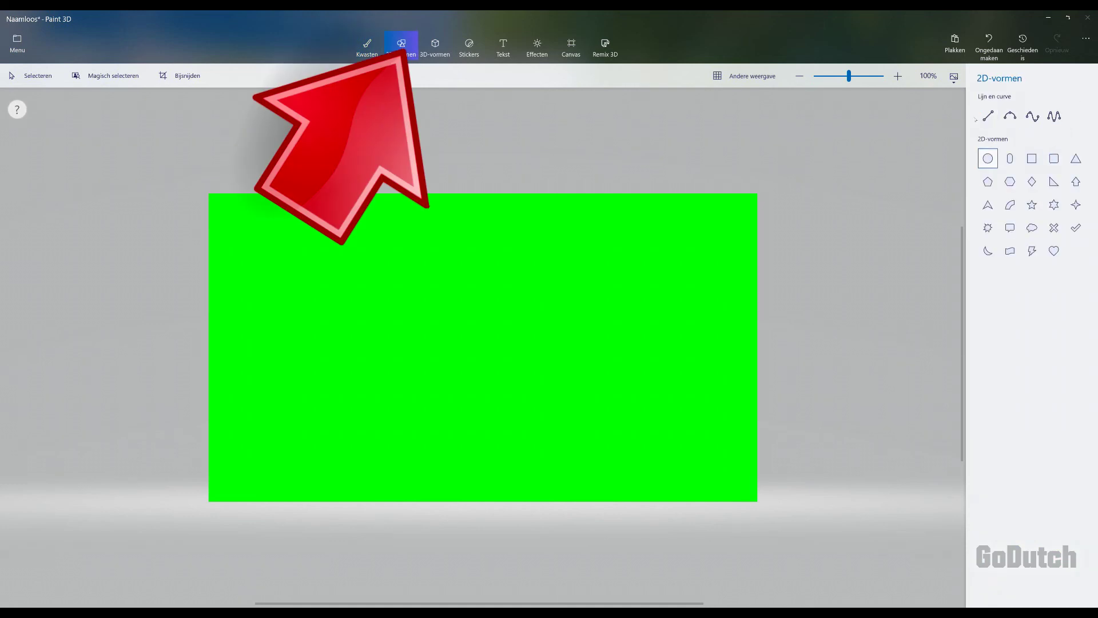
{"action": "left_click", "coordinate": [1010, 116]}
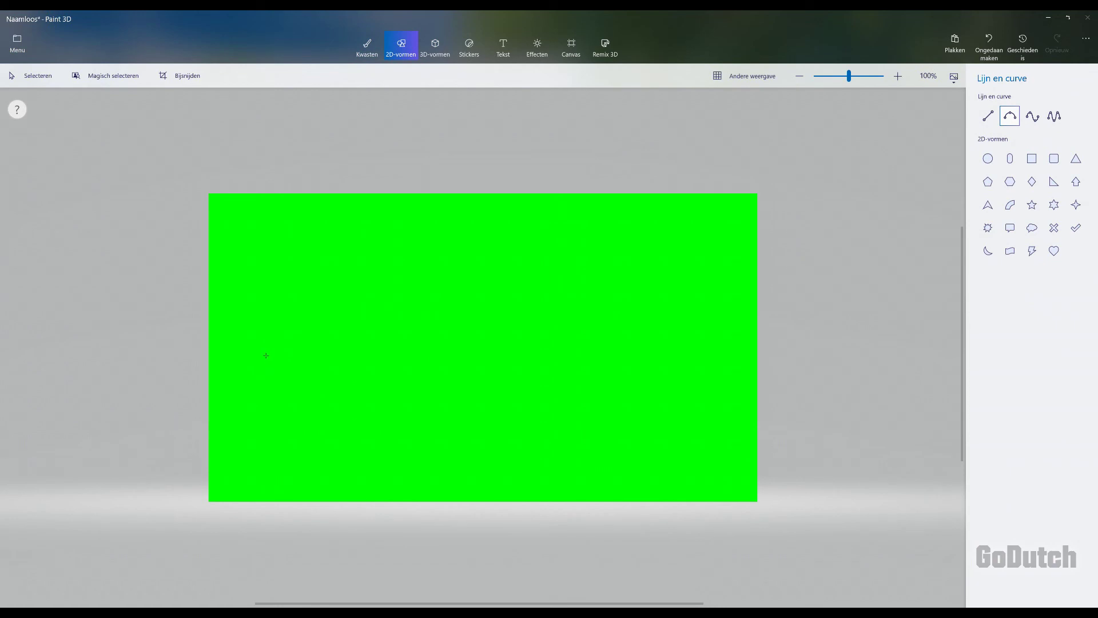
{"action": "left_click_drag", "start_coordinate": [260, 350], "coordinate": [722, 353]}
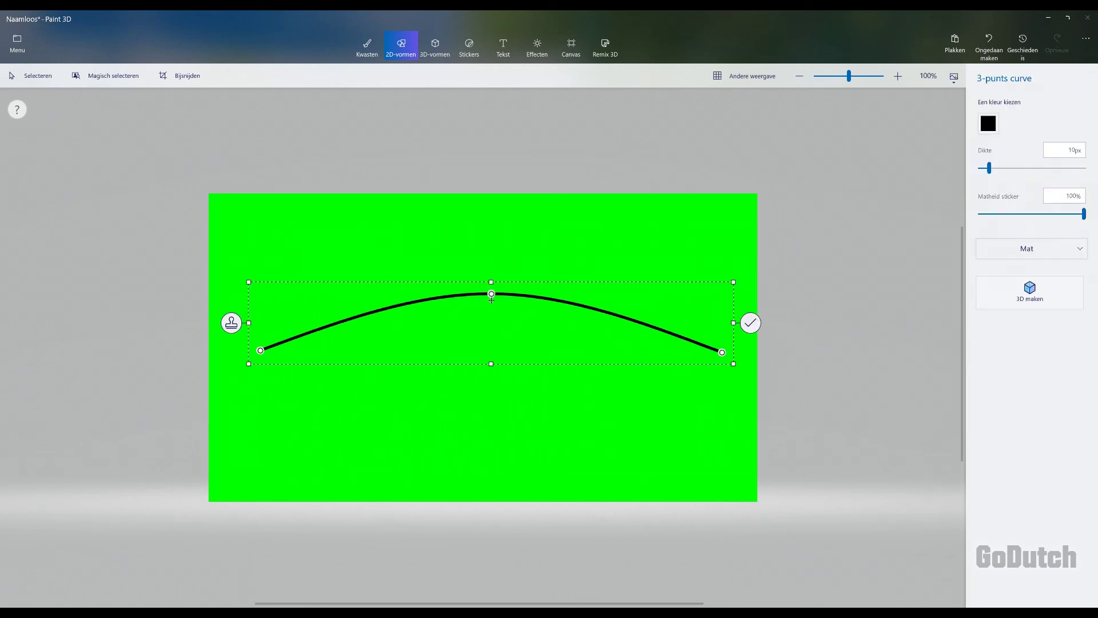
{"action": "left_click_drag", "start_coordinate": [495, 291], "coordinate": [491, 276]}
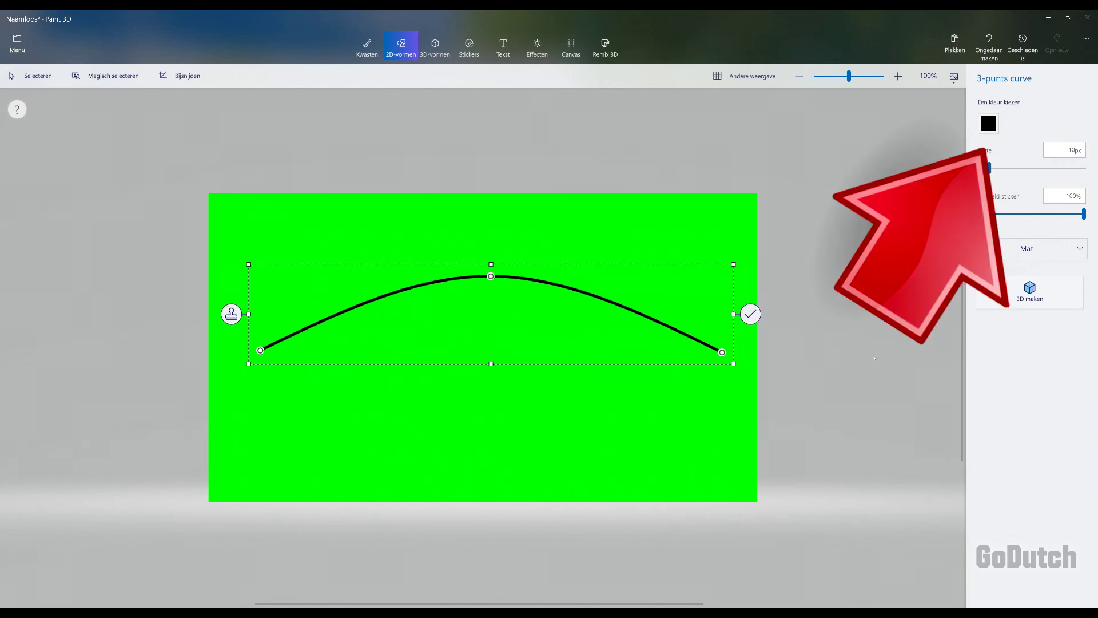
Colour the curve pure blue (0000ff) and commit it to the canvas.
{"action": "left_click", "coordinate": [988, 123]}
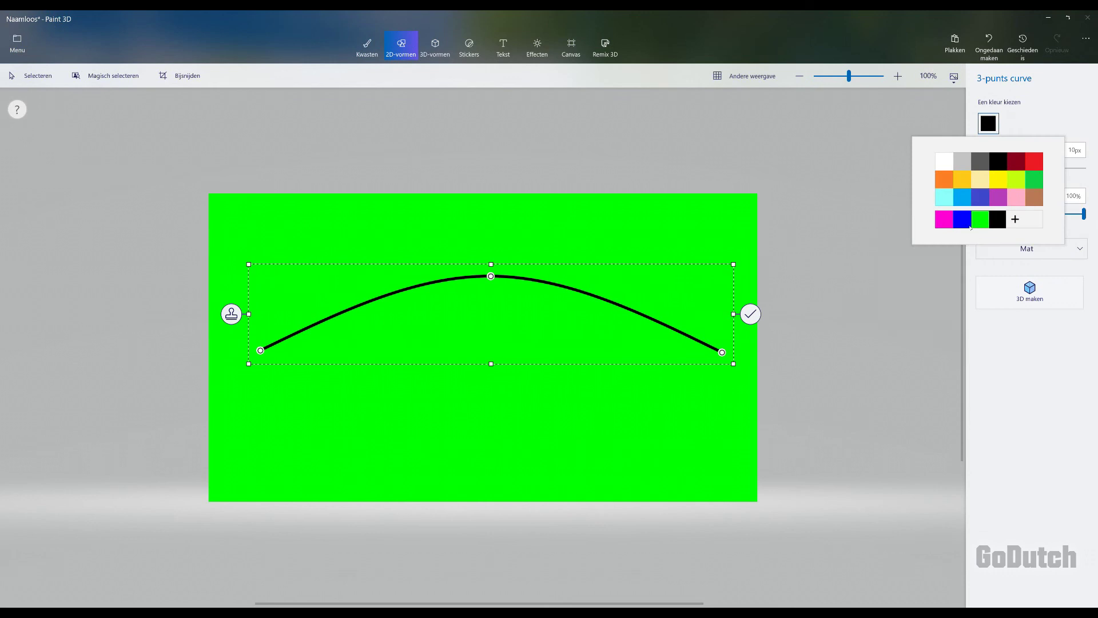
{"action": "double_click", "coordinate": [963, 222]}
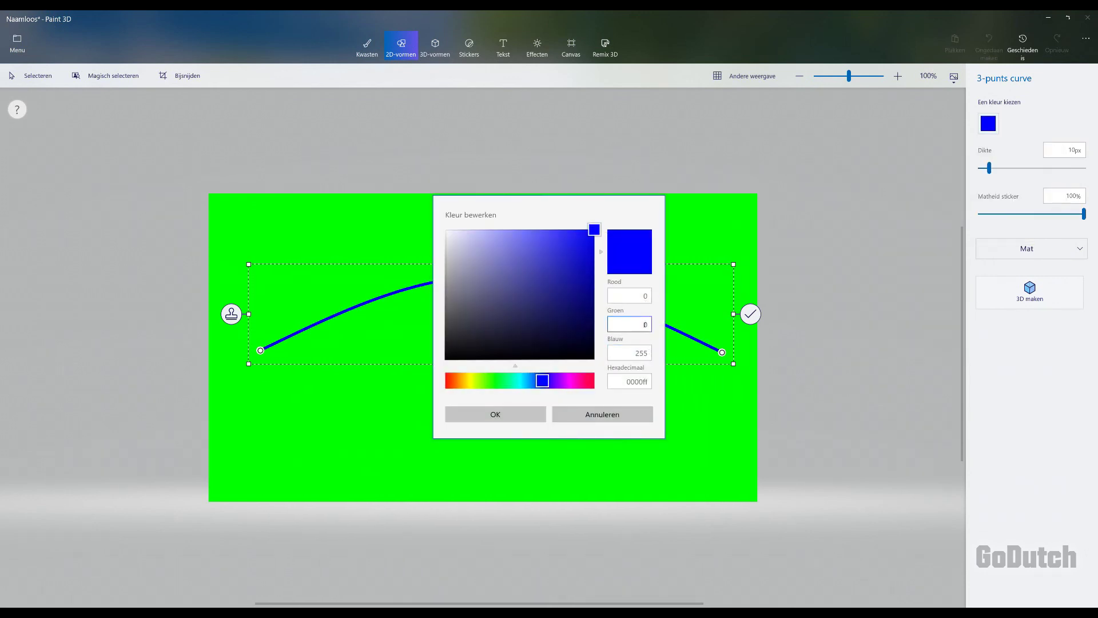
{"action": "left_click", "coordinate": [518, 419]}
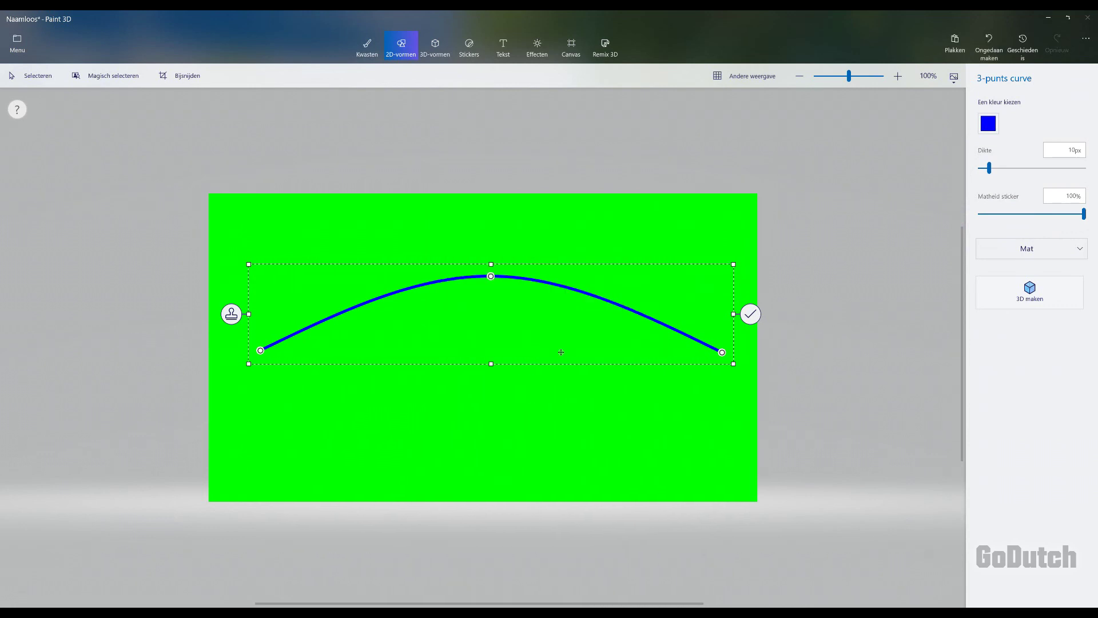
{"action": "left_click", "coordinate": [752, 315]}
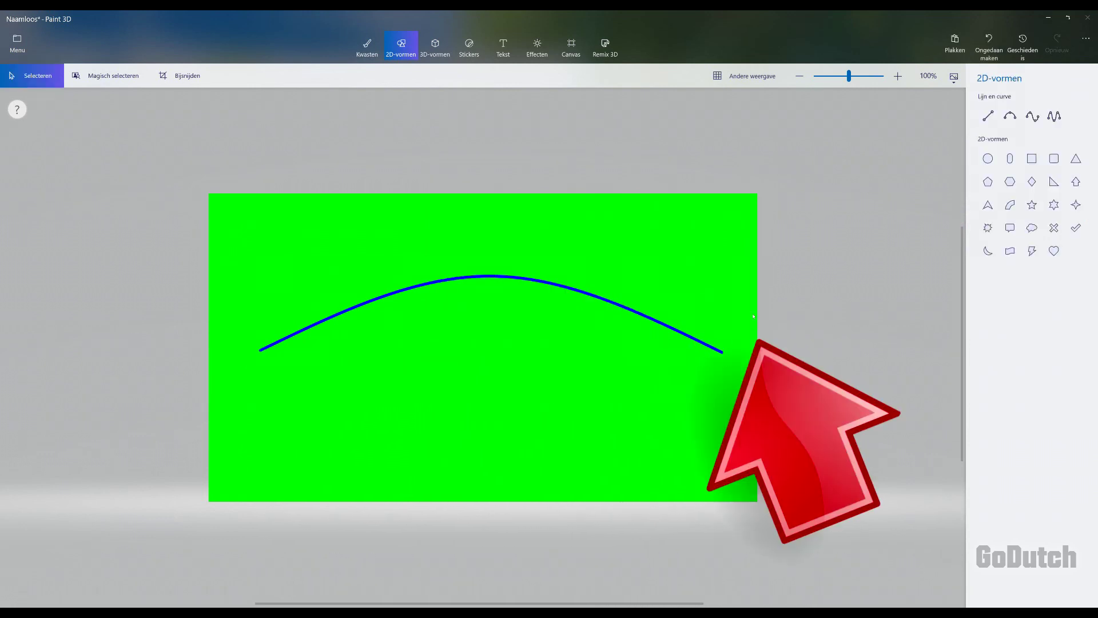
Draw a second three-point curve between the blue arc's endpoints and lower its midpoint to make it flatter.
{"action": "left_click", "coordinate": [1010, 117]}
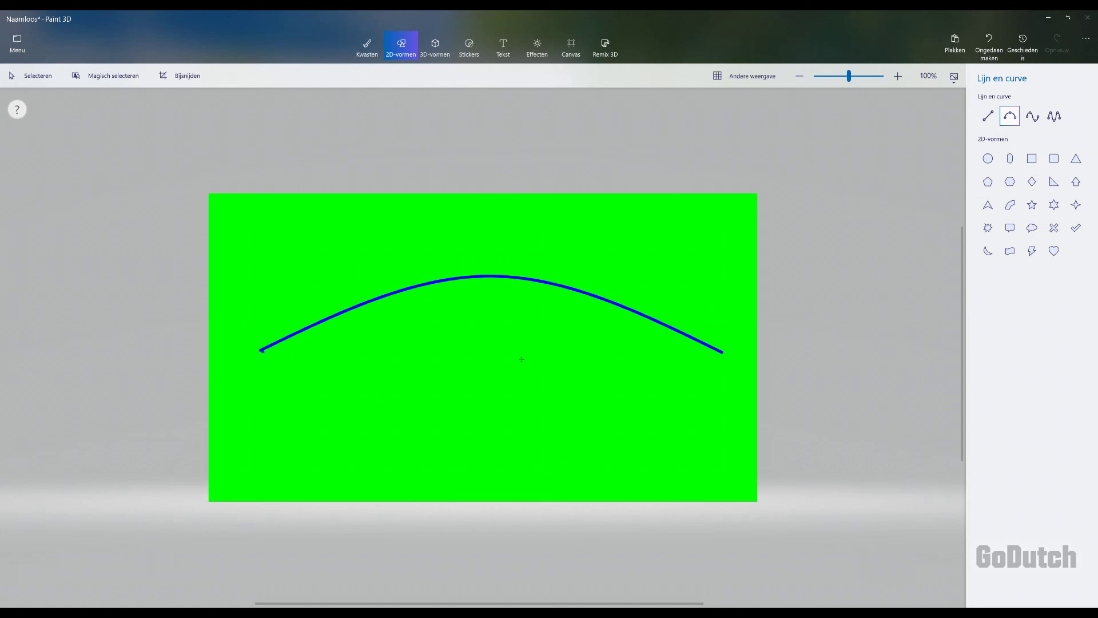
{"action": "left_click_drag", "start_coordinate": [261, 350], "coordinate": [725, 356]}
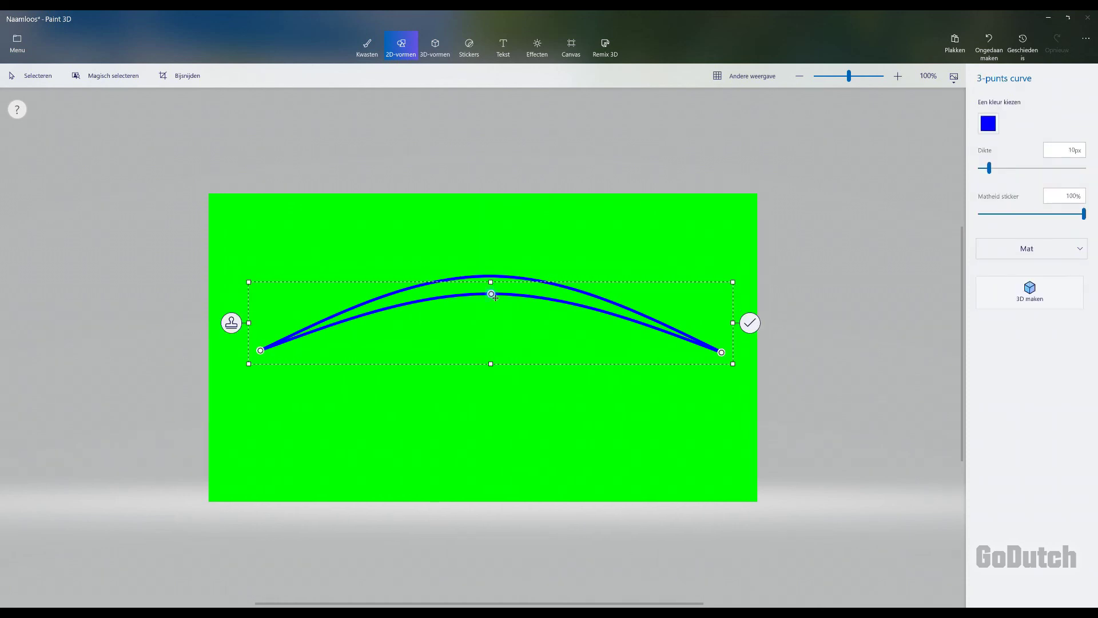
{"action": "left_click_drag", "start_coordinate": [491, 294], "coordinate": [491, 319]}
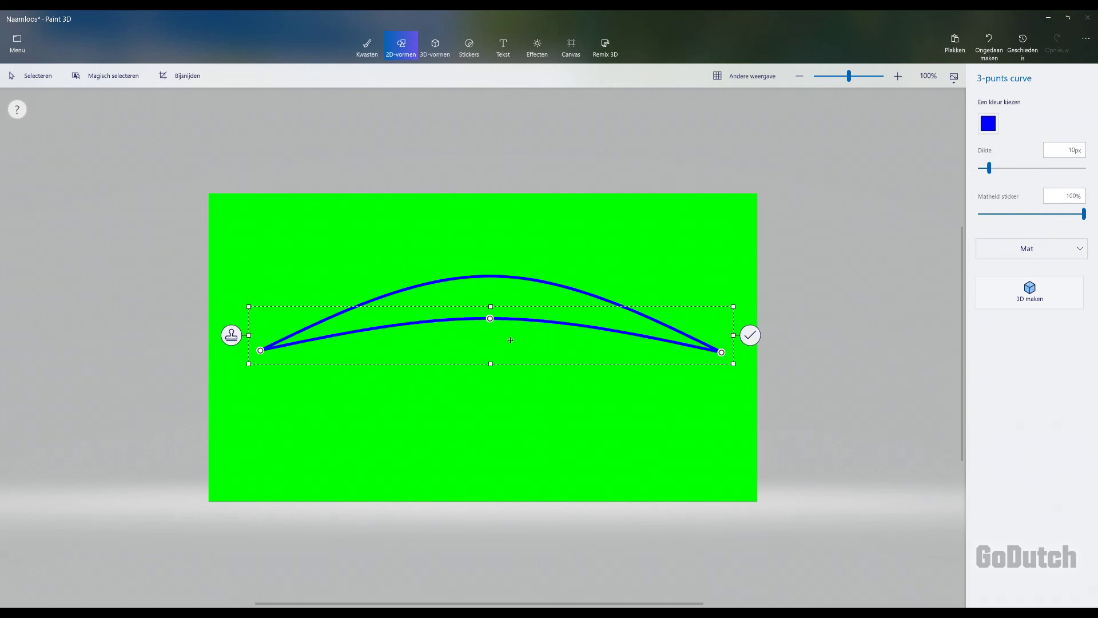
Set the flatter curve's opacity to 20% and commit it to the canvas.
{"action": "left_click", "coordinate": [1069, 196]}
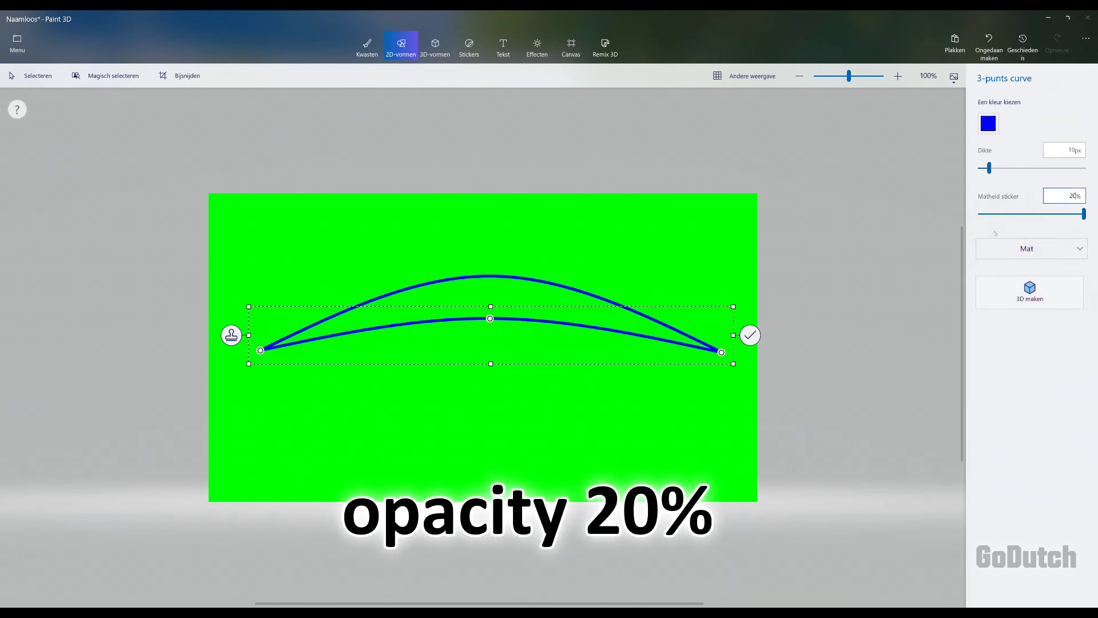
{"action": "type", "text": "20"}
{"action": "key", "text": "Return"}
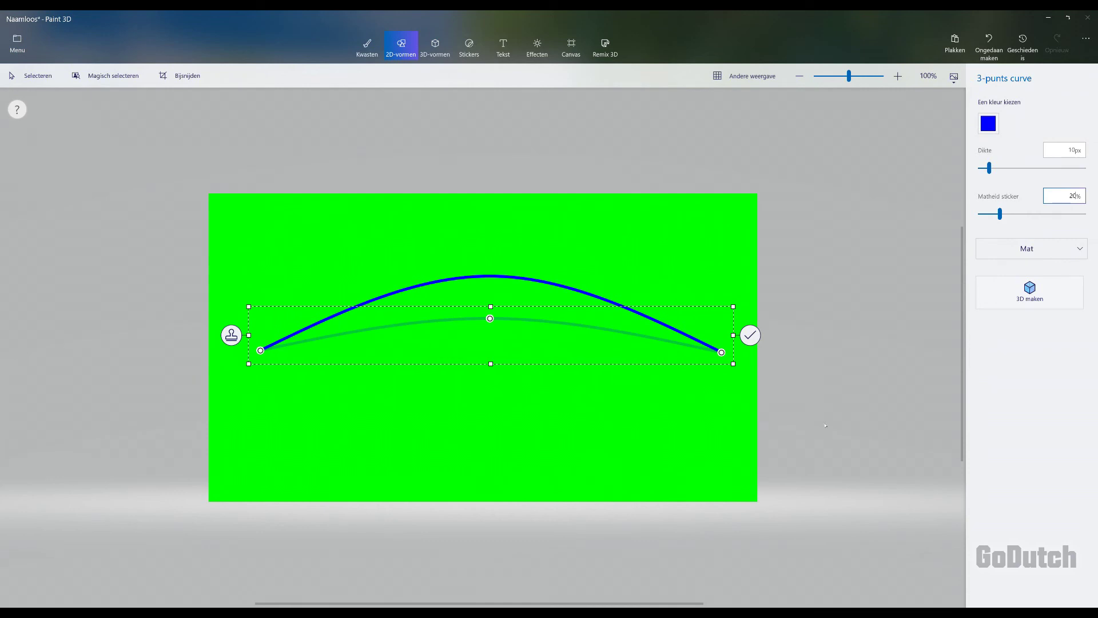
{"action": "left_click", "coordinate": [713, 534]}
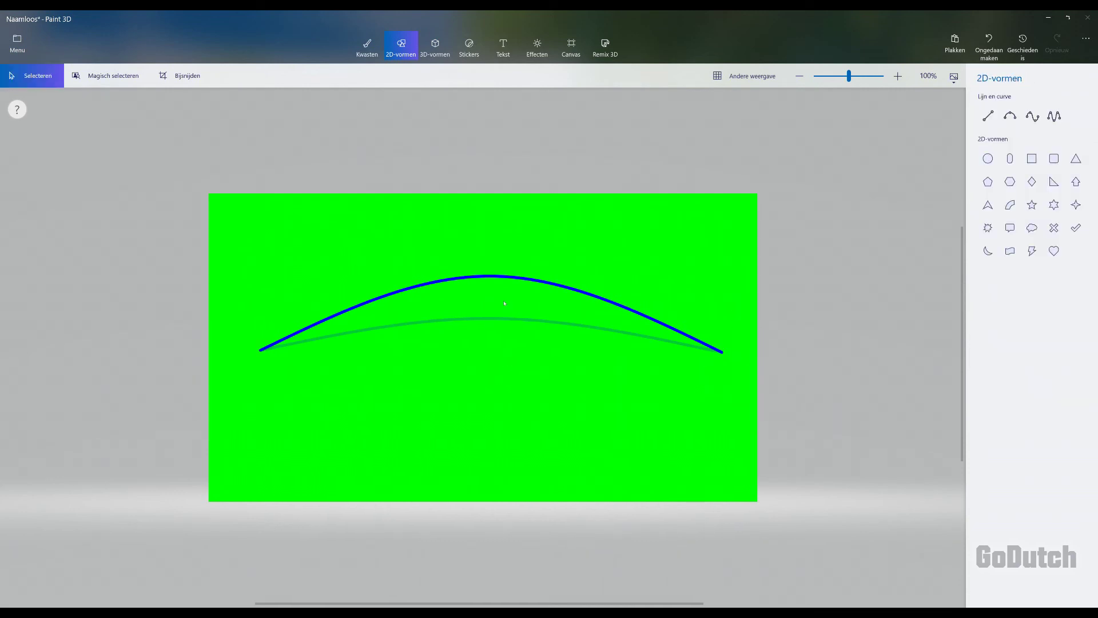
Save the image as a 2D PNG named line-flying in the project folder.
{"action": "left_click", "coordinate": [18, 41]}
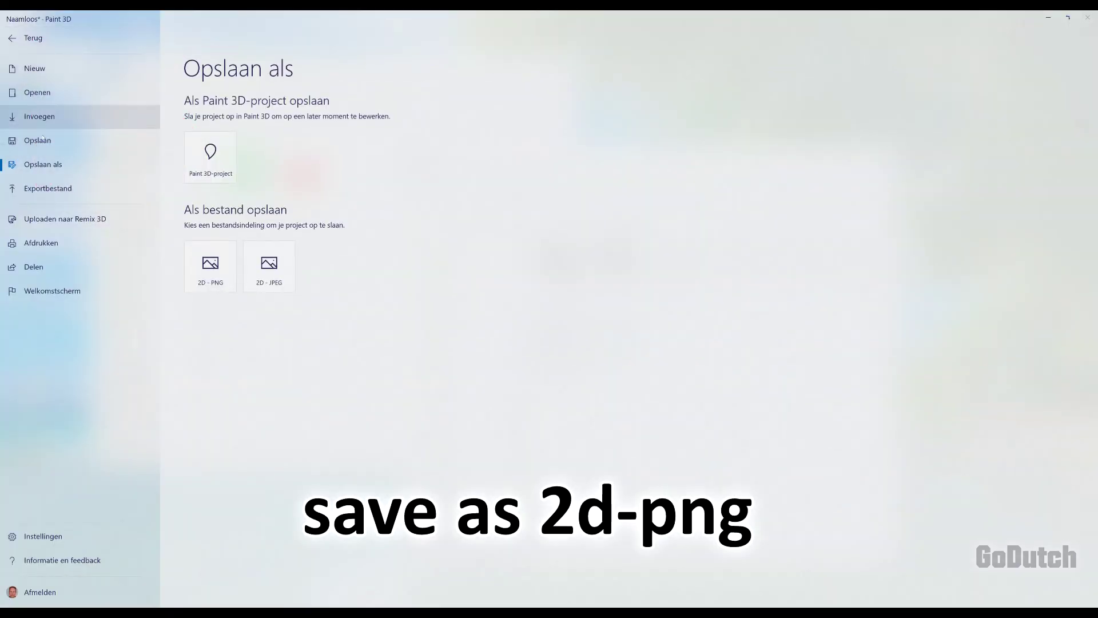
{"action": "left_click", "coordinate": [211, 266]}
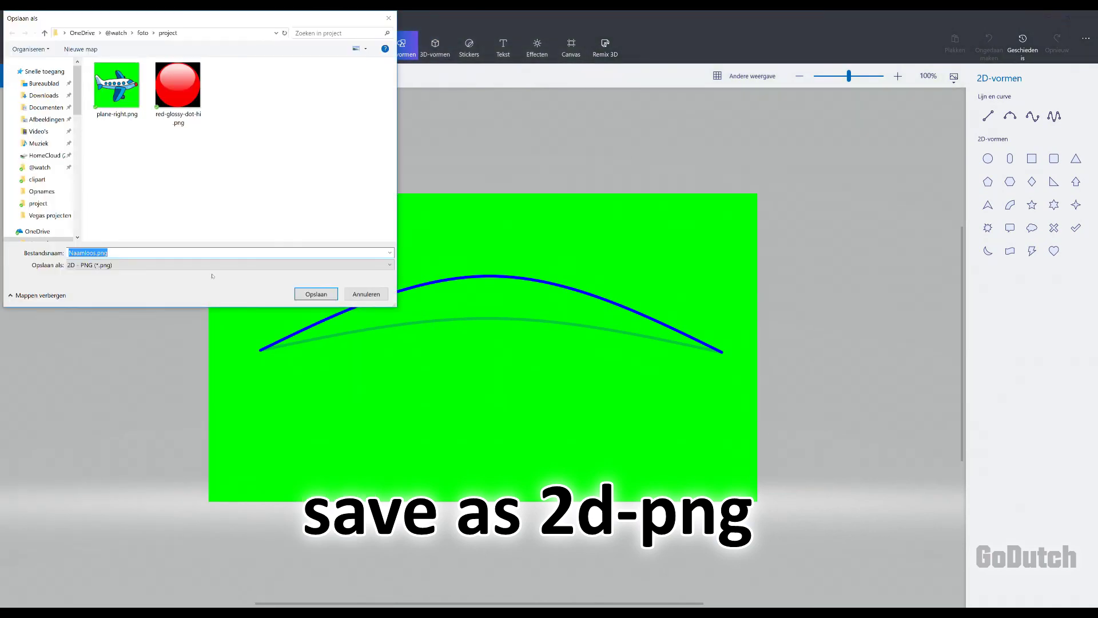
{"action": "type", "text": "line-flying"}
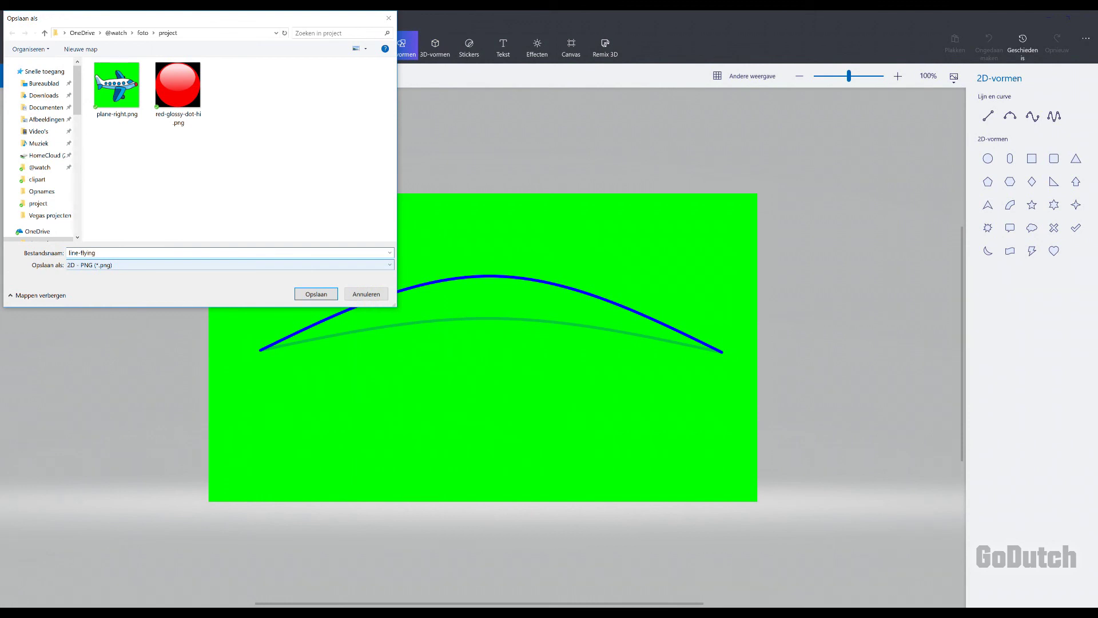
{"action": "key", "text": "Return"}
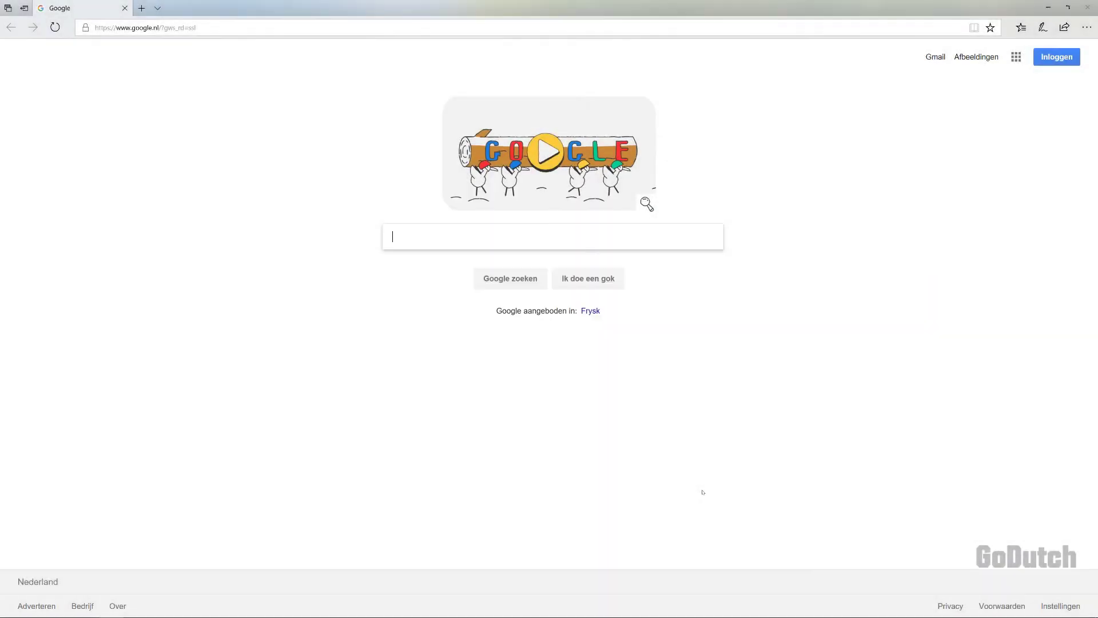
Search Google for openstreetmap.org in the browser and open the OpenStreetMap website.
{"action": "type", "text": "open"}
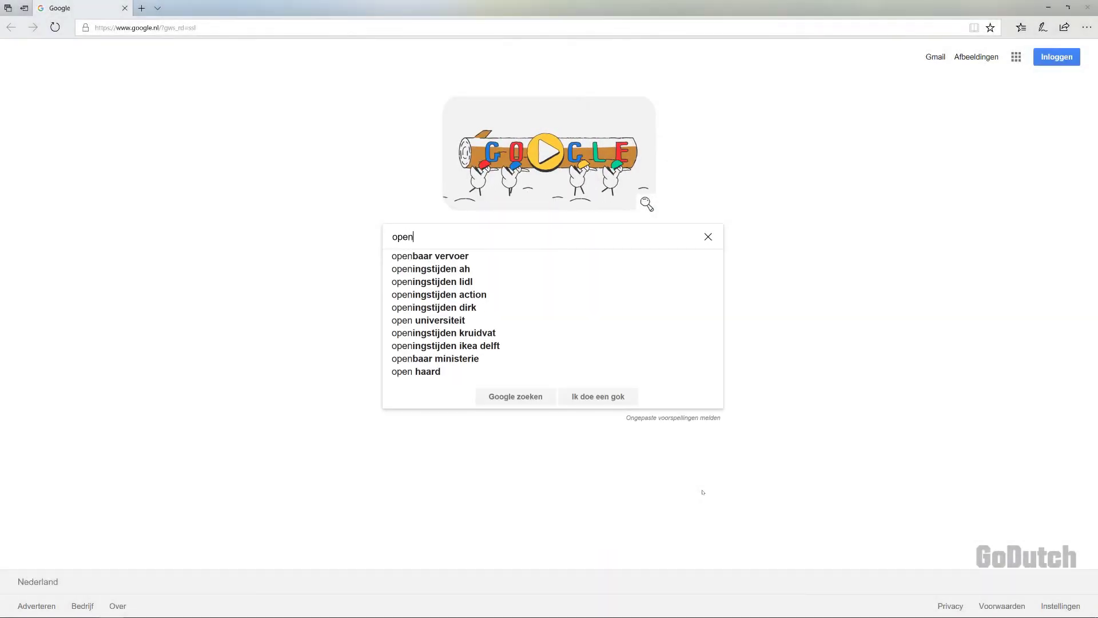
{"action": "type", "text": "streetmap"}
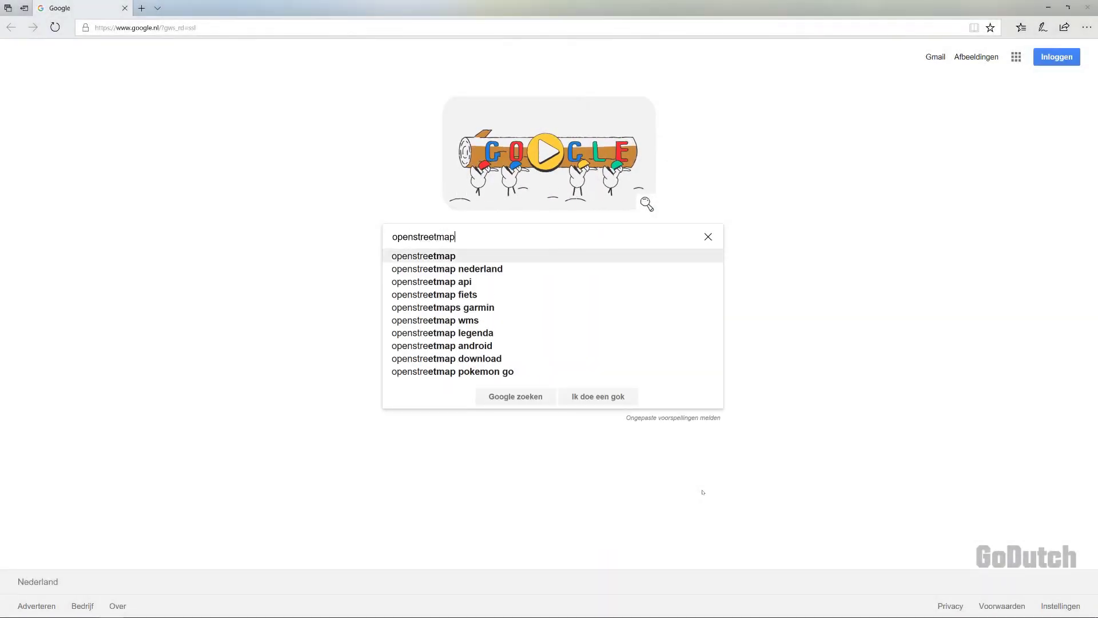
{"action": "type", "text": ".org"}
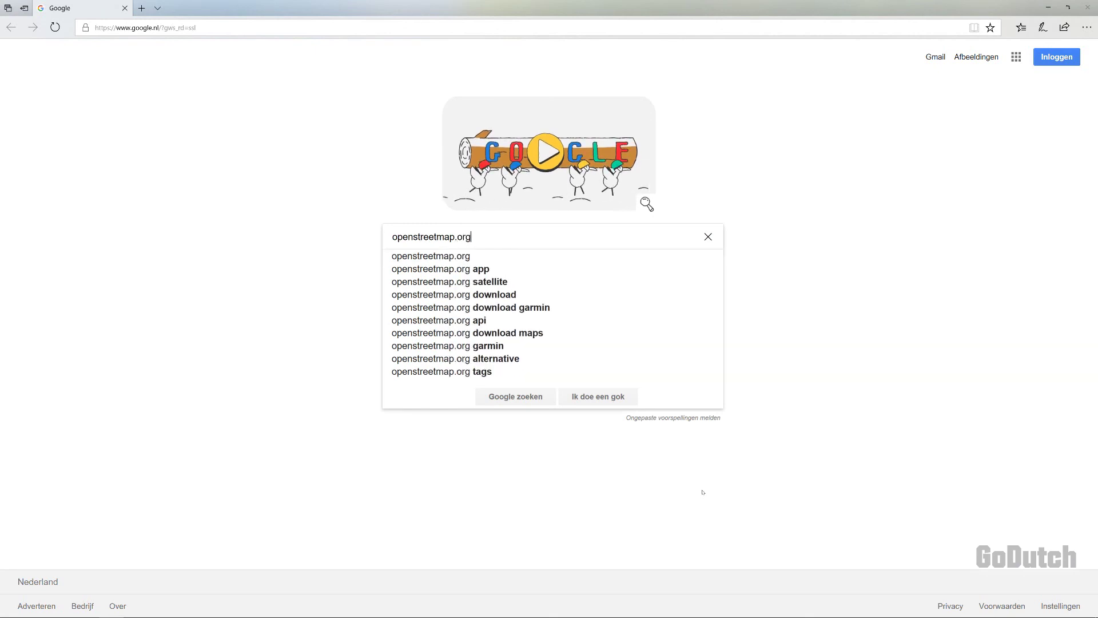
{"action": "key", "text": "Return"}
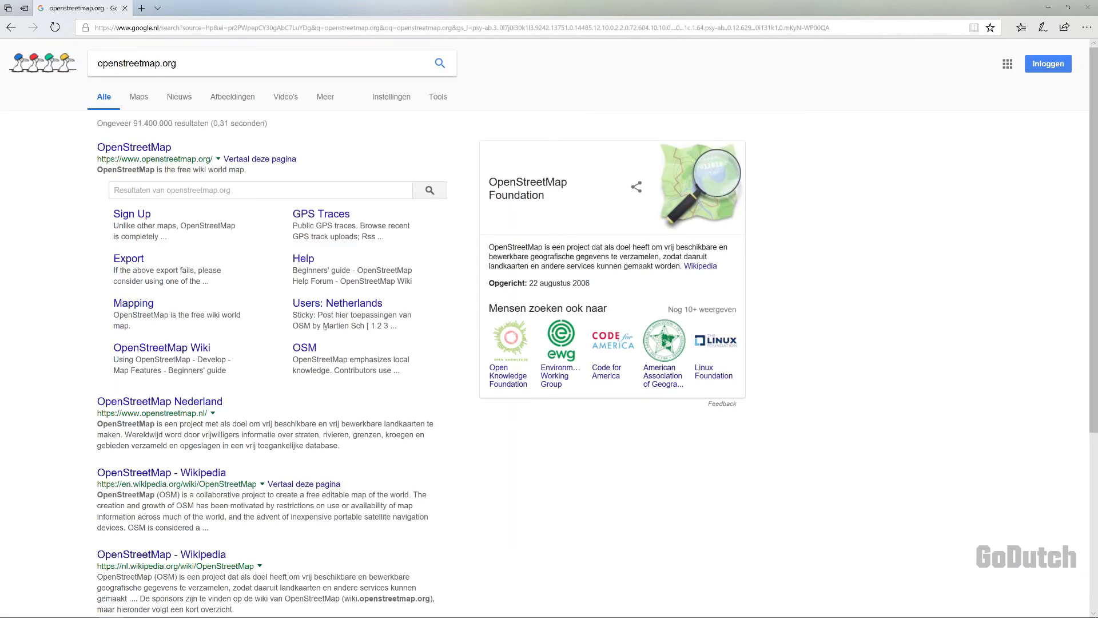
{"action": "left_click", "coordinate": [148, 149]}
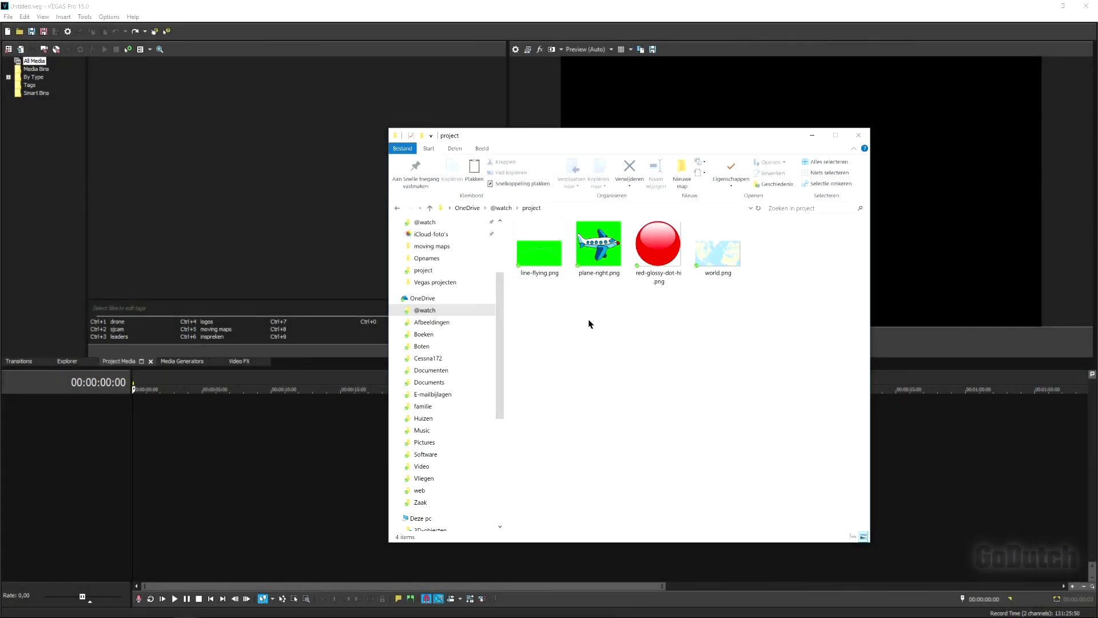
Import all four images from the project folder into the project media in VEGAS Pro.
{"action": "key", "text": "ctrl+a"}
{"action": "left_click_drag", "start_coordinate": [552, 260], "coordinate": [331, 181]}
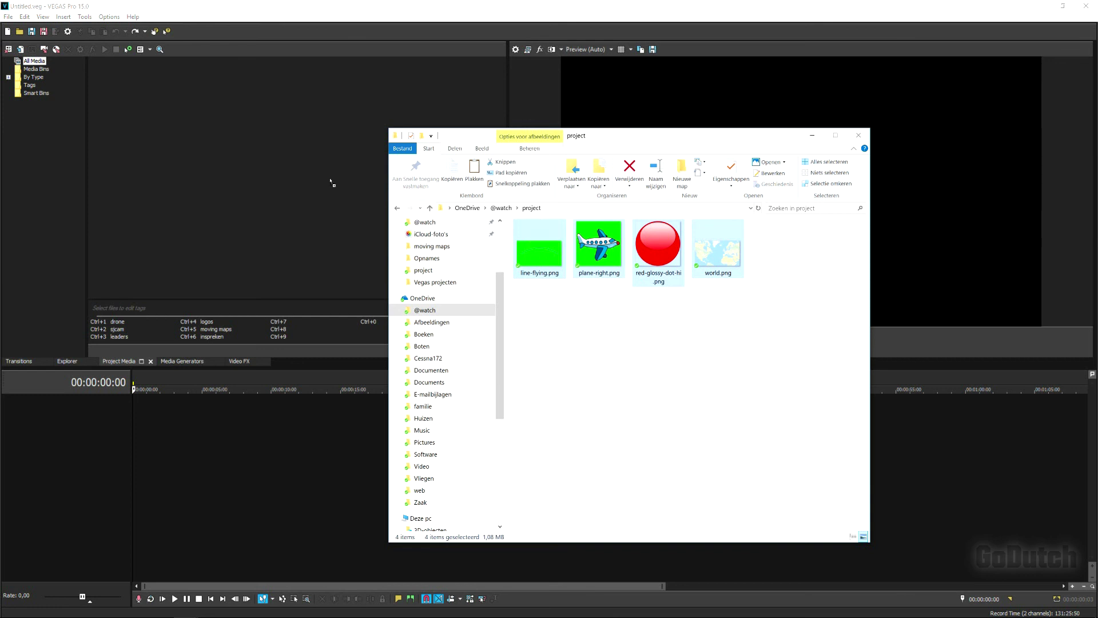
Drop the four project images into the project media and add seven empty video tracks.
{"action": "left_click_drag", "start_coordinate": [250, 178], "coordinate": [249, 178]}
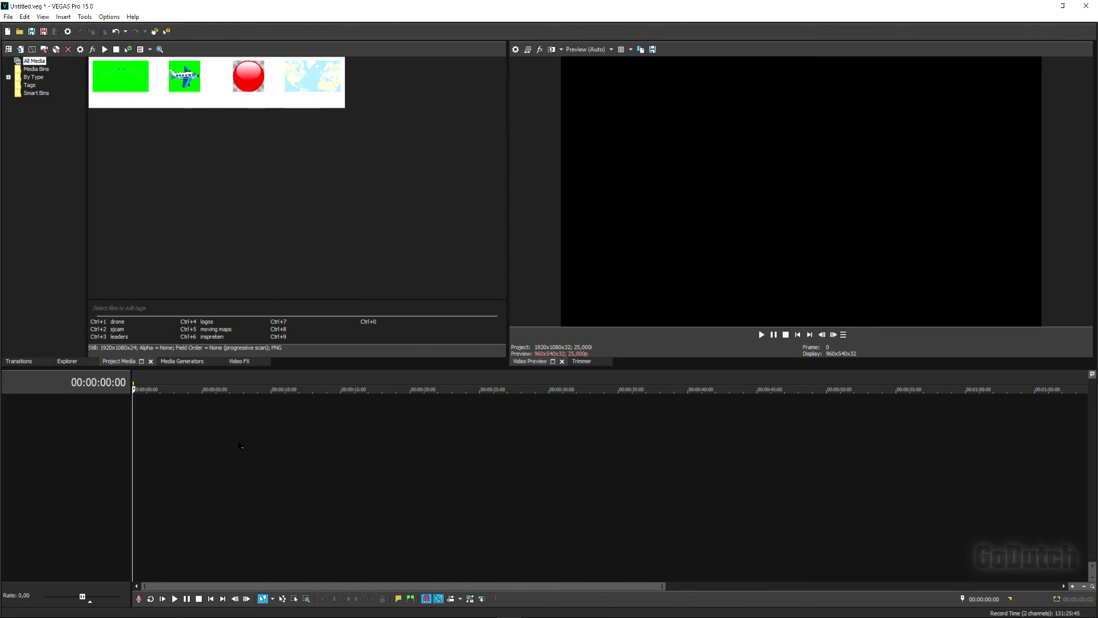
{"action": "key", "text": "ctrl+shift+q"}
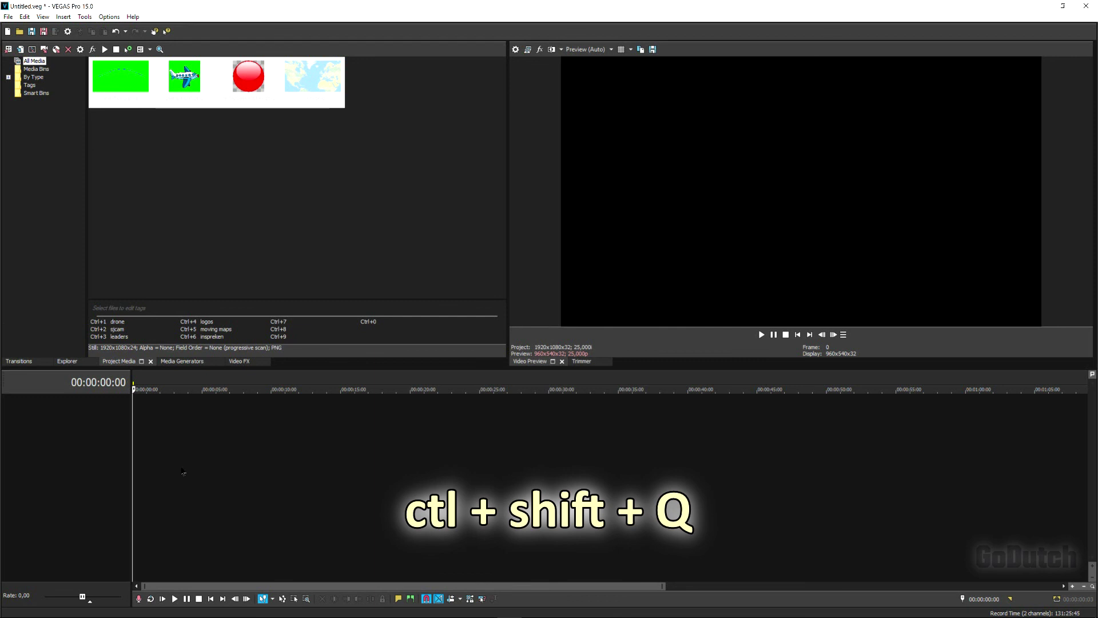
{"action": "key", "text": "ctrl+shift+q"}
{"action": "key", "text": "ctrl+shift+q"}
{"action": "key", "text": "ctrl+shift+q"}
{"action": "key", "text": "ctrl+shift+q"}
{"action": "key", "text": "ctrl+shift+q"}
{"action": "key", "text": "ctrl+shift+q"}
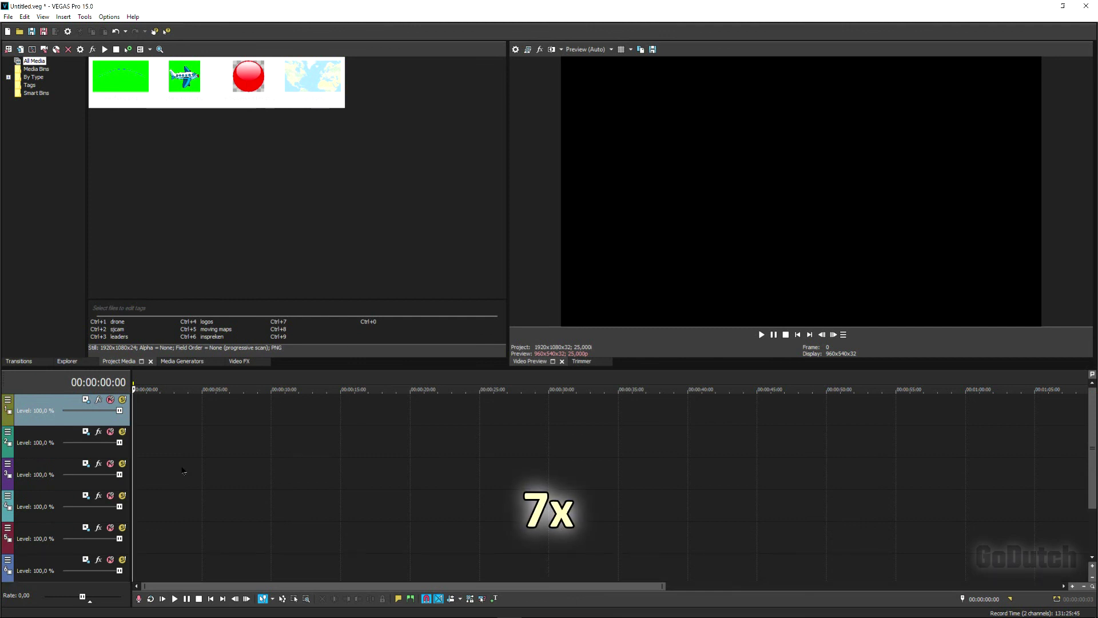
{"action": "key", "text": "ctrl+shift+q"}
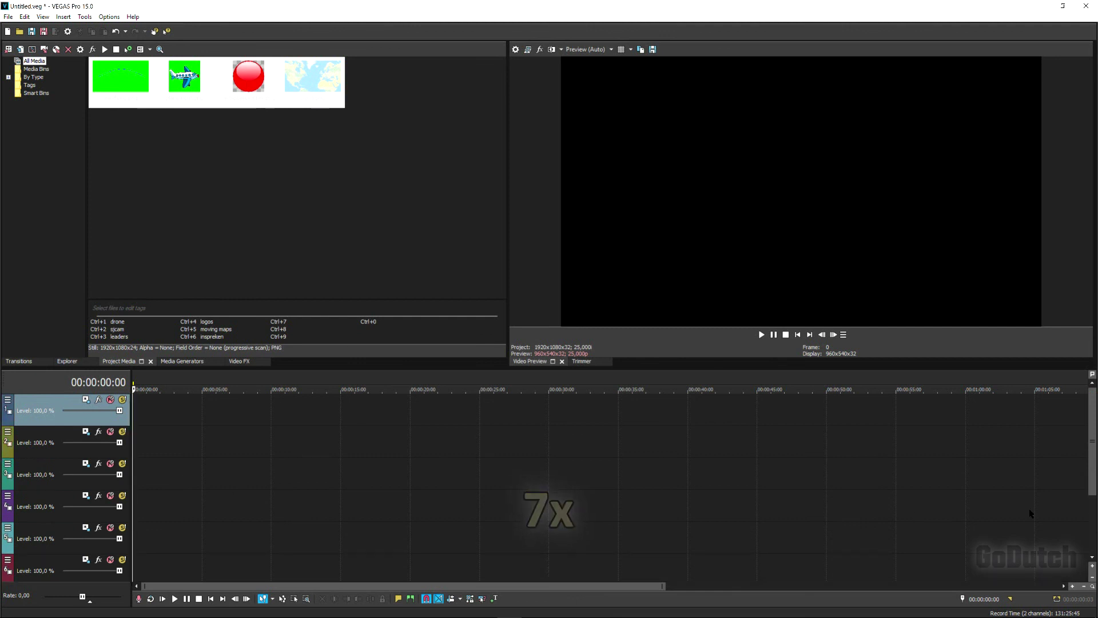
Place world.png at the start of the lowest video track and extend it to 10 seconds.
{"action": "left_click", "coordinate": [1092, 521]}
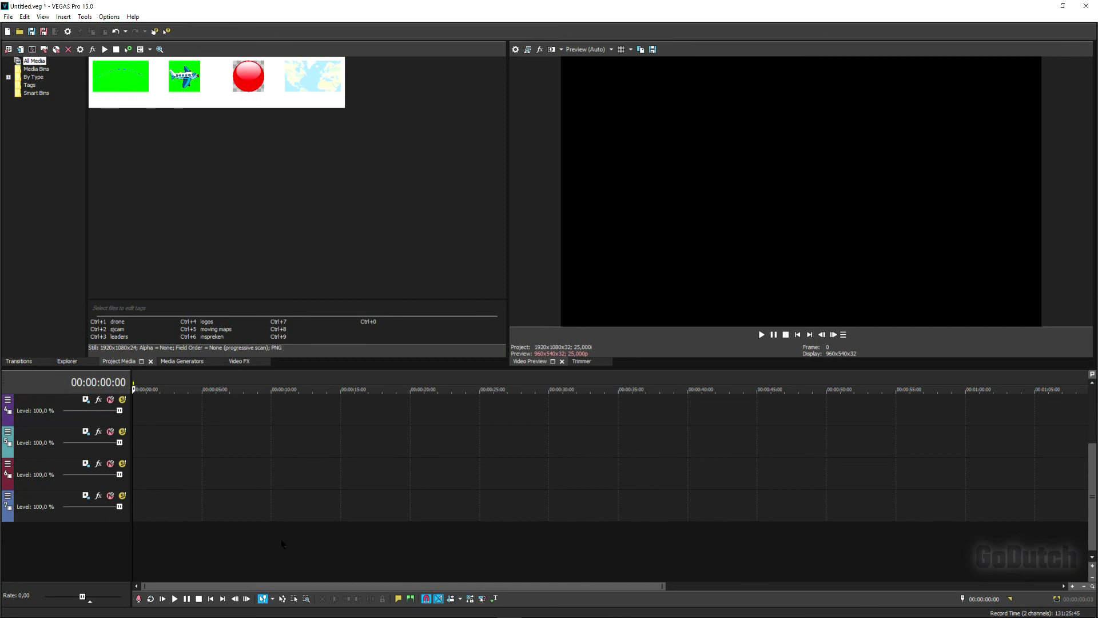
{"action": "left_click", "coordinate": [166, 509]}
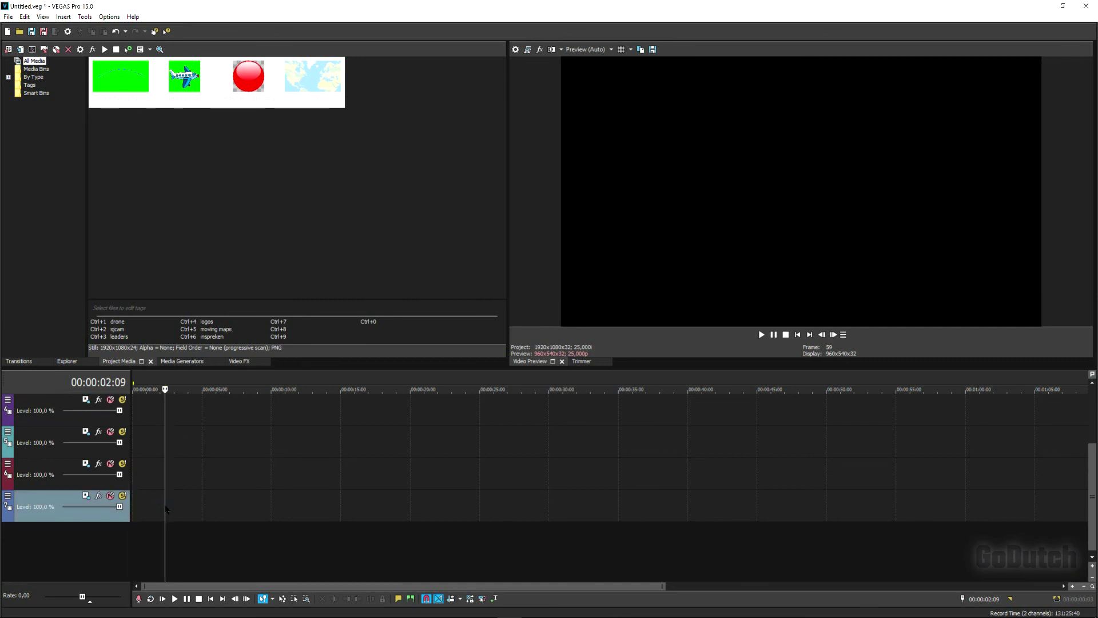
{"action": "key", "text": "ctrl+z"}
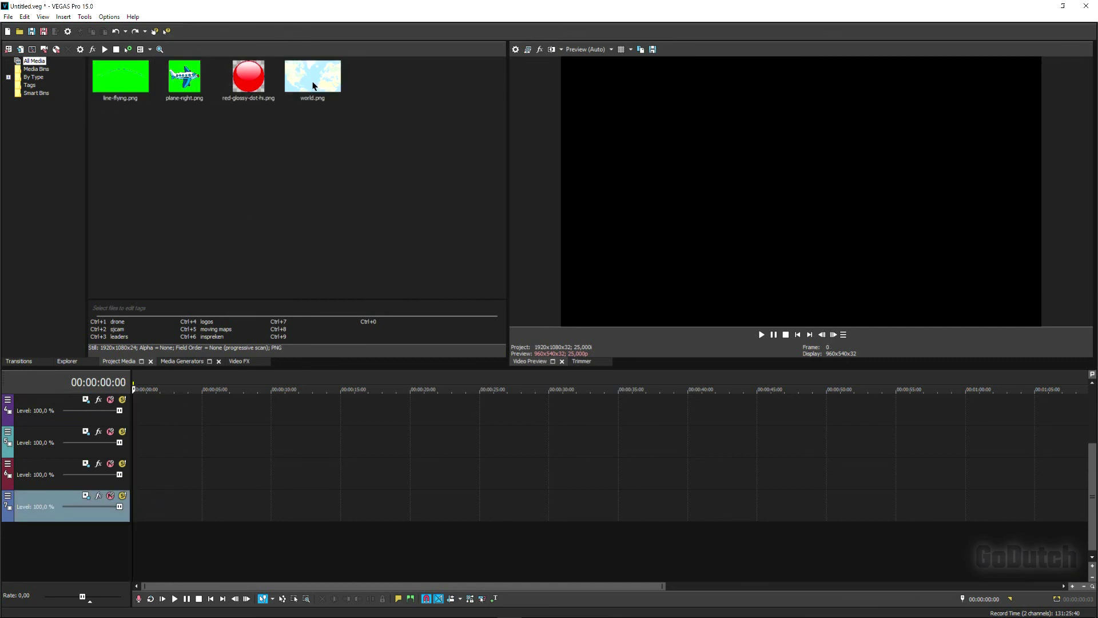
{"action": "left_click_drag", "start_coordinate": [313, 86], "coordinate": [133, 506]}
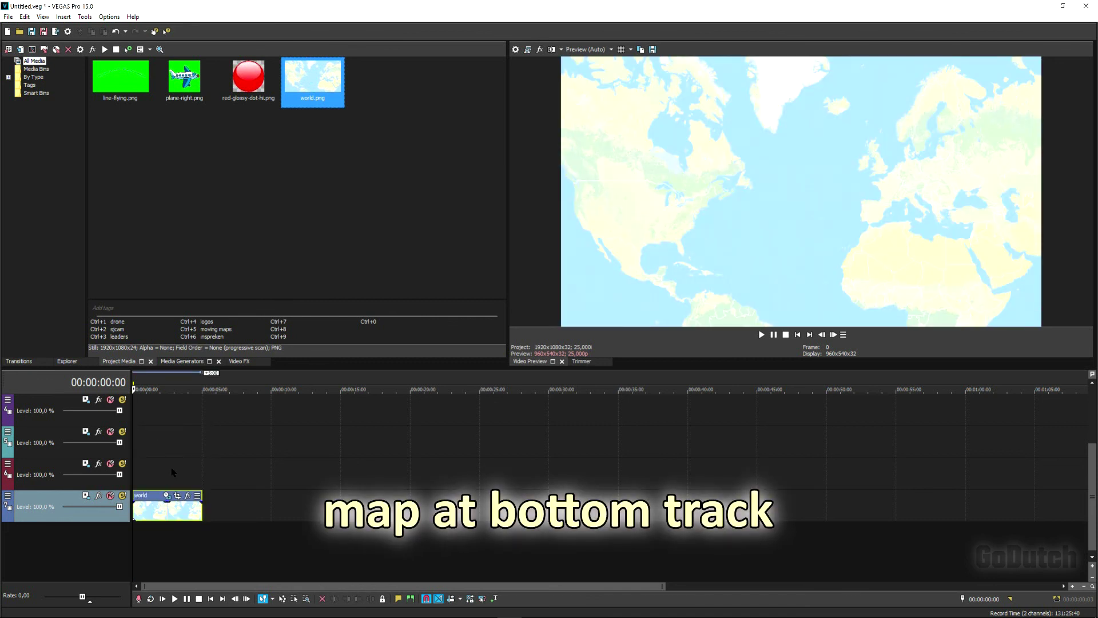
{"action": "left_click_drag", "start_coordinate": [203, 506], "coordinate": [276, 509]}
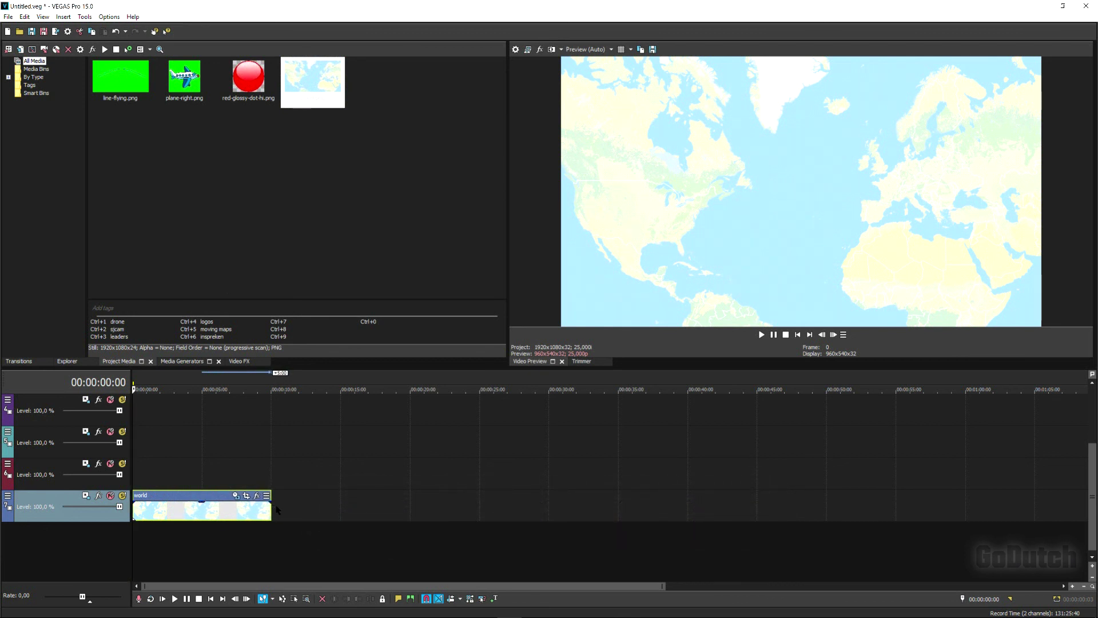
{"action": "key", "text": "ctrl+End"}
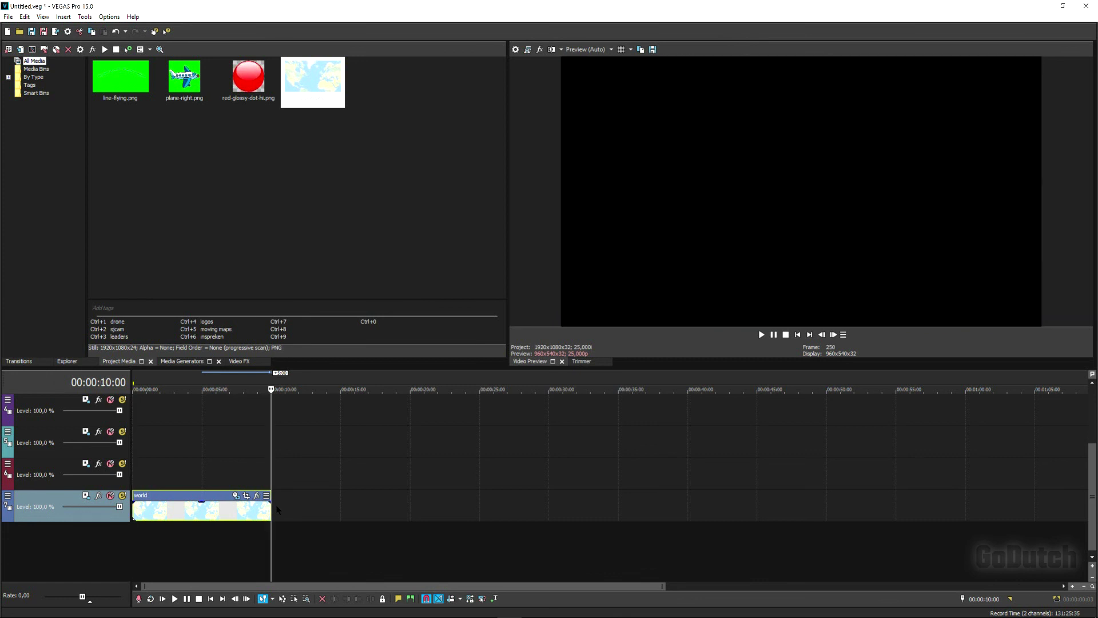
{"action": "key", "text": "ctrl+Home"}
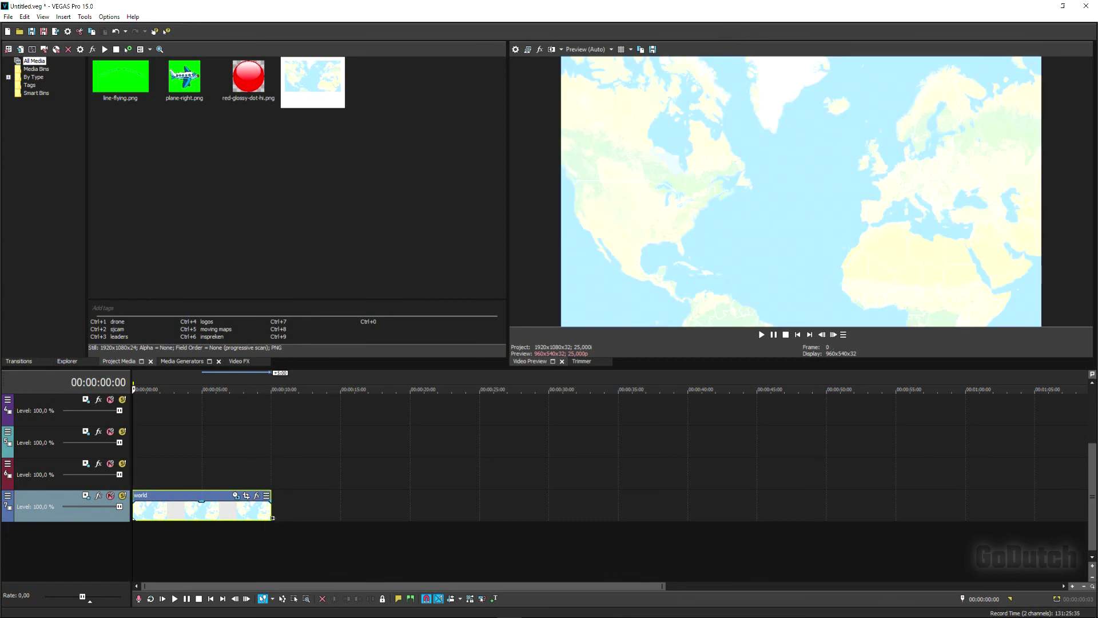
Place line-flying.png on the track directly above the map, running from 3 seconds to the map's end at 10 seconds.
{"action": "left_click", "coordinate": [174, 469]}
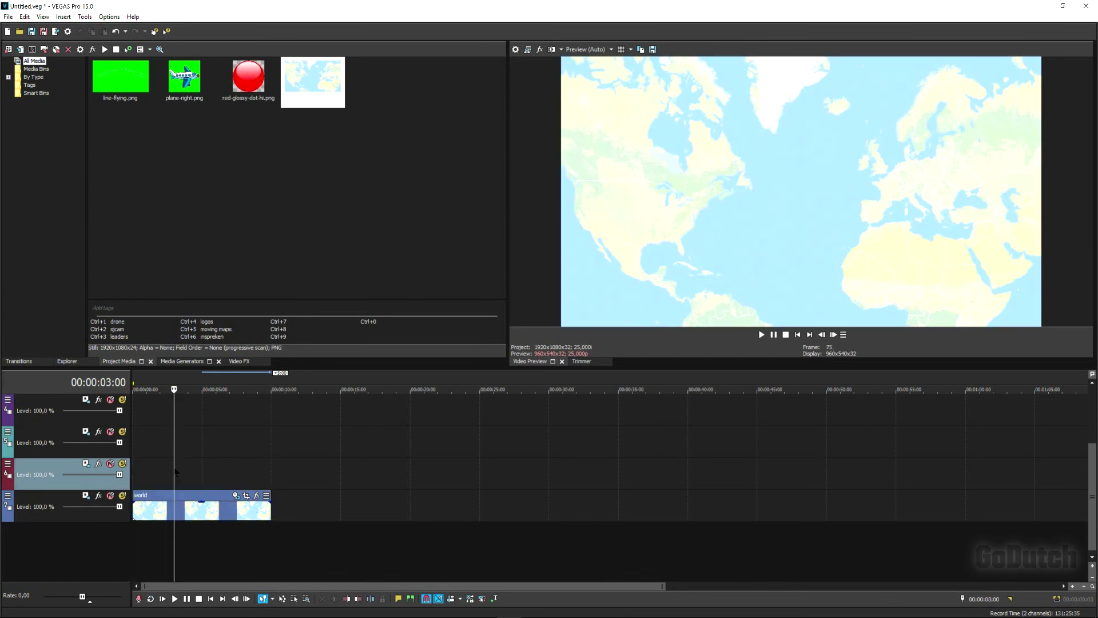
{"action": "left_click", "coordinate": [177, 472]}
{"action": "key", "text": "Left"}
{"action": "left_click_drag", "start_coordinate": [141, 81], "coordinate": [270, 483]}
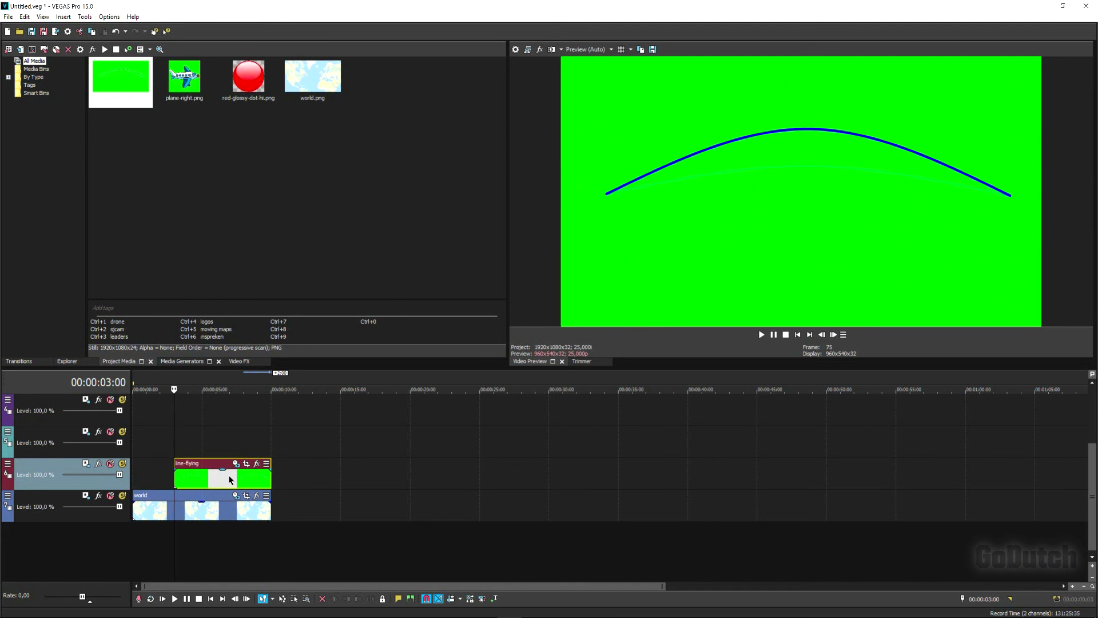
Add the VEGAS Chroma Keyer effect to the line-flying event with the Pure Green Screen preset.
{"action": "left_click", "coordinate": [257, 464]}
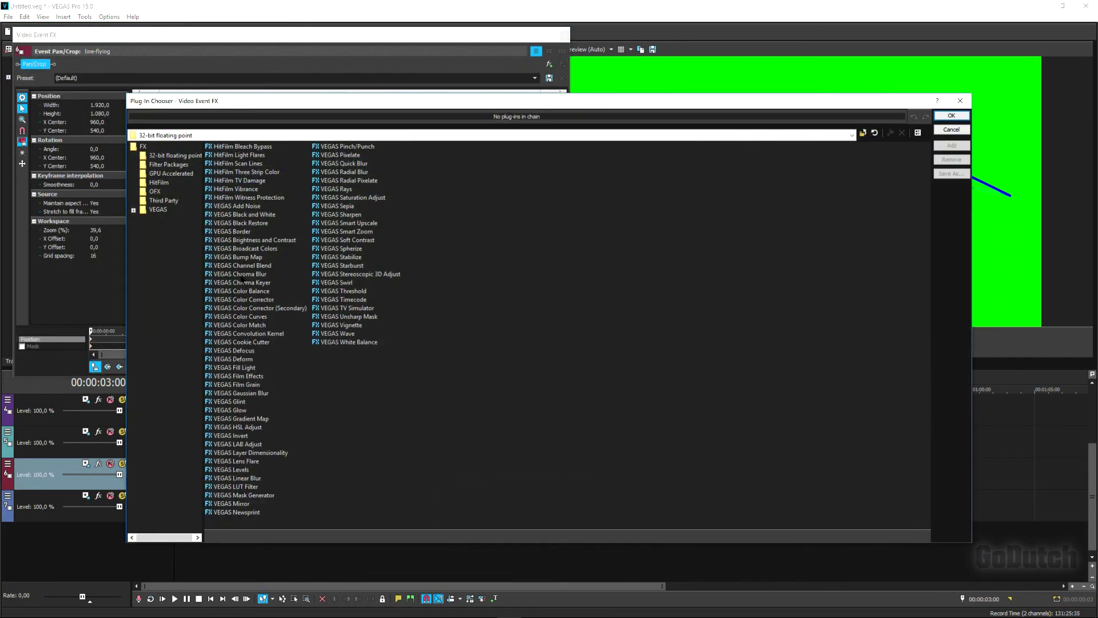
{"action": "left_click", "coordinate": [243, 284]}
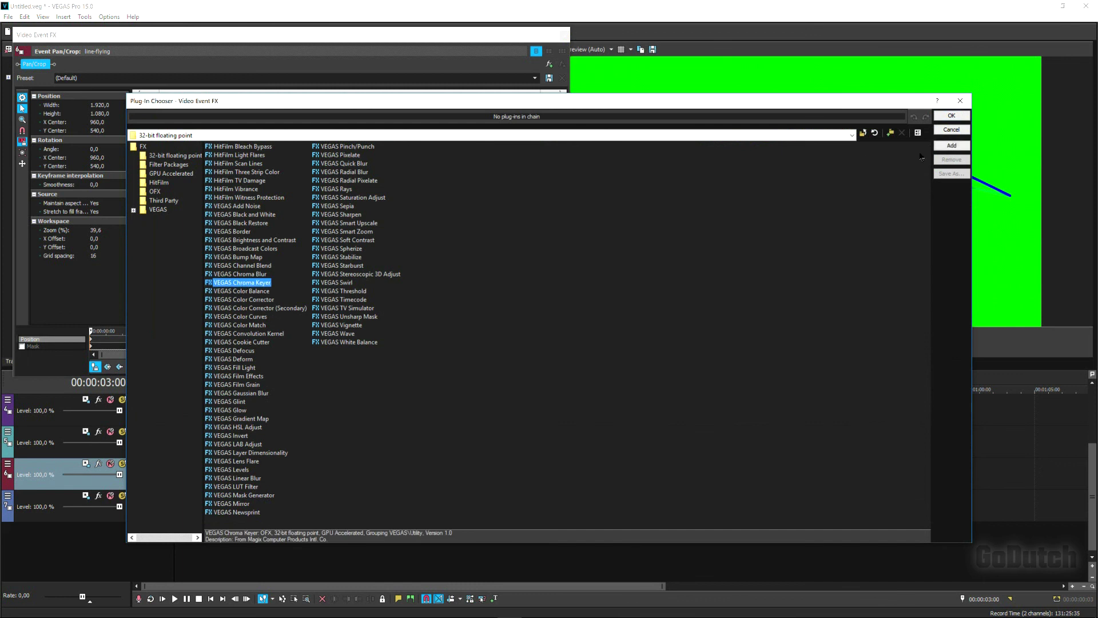
{"action": "left_click", "coordinate": [952, 146]}
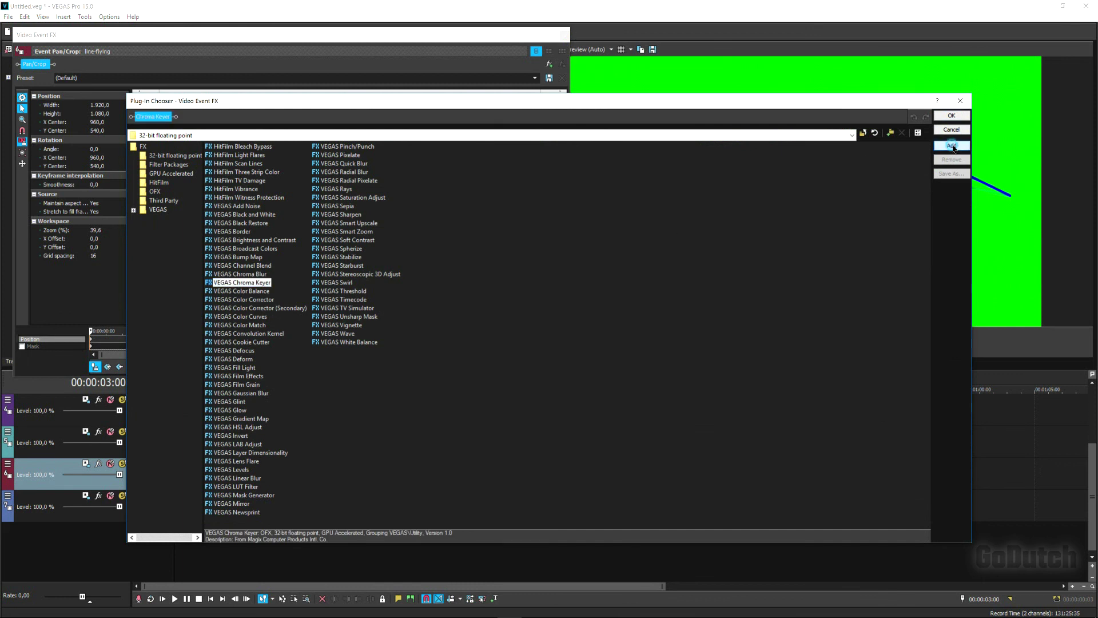
{"action": "left_click", "coordinate": [951, 117]}
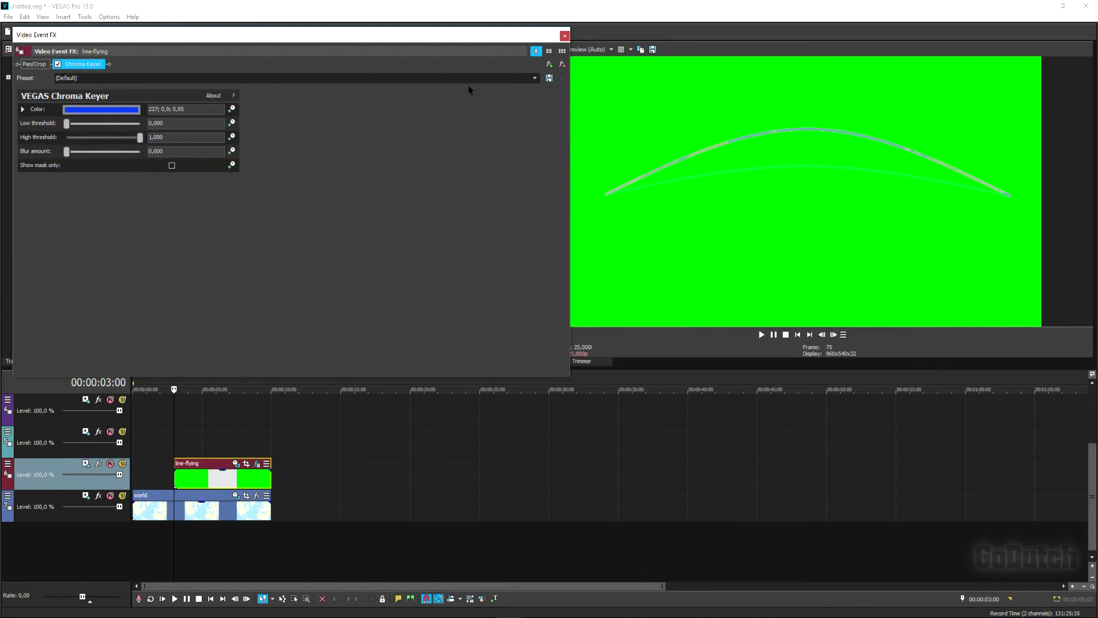
{"action": "left_click", "coordinate": [534, 78]}
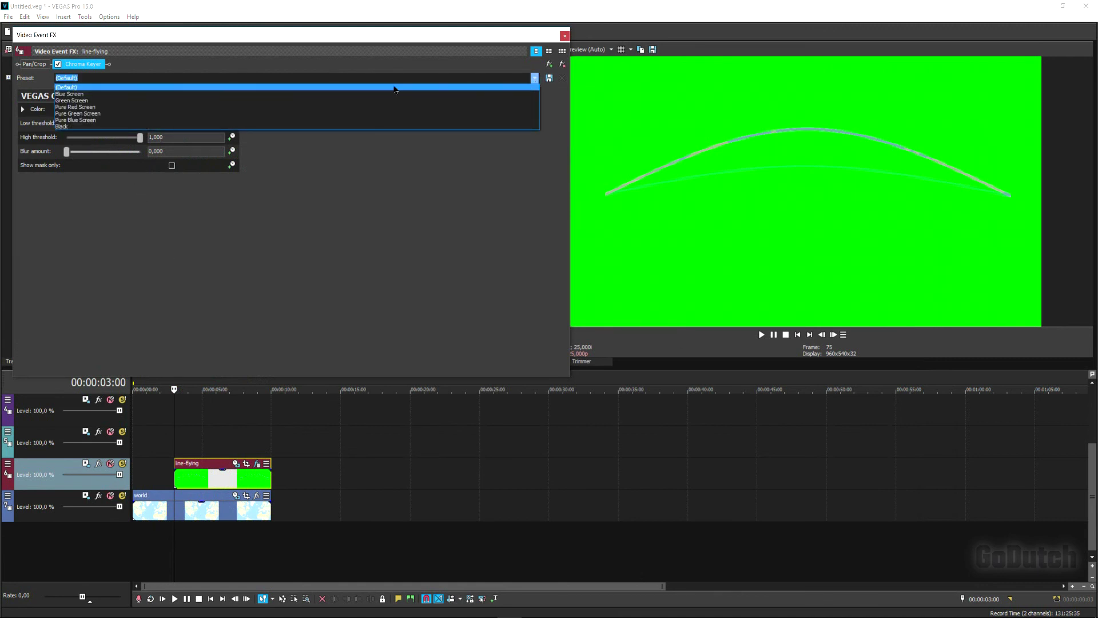
{"action": "left_click", "coordinate": [86, 113]}
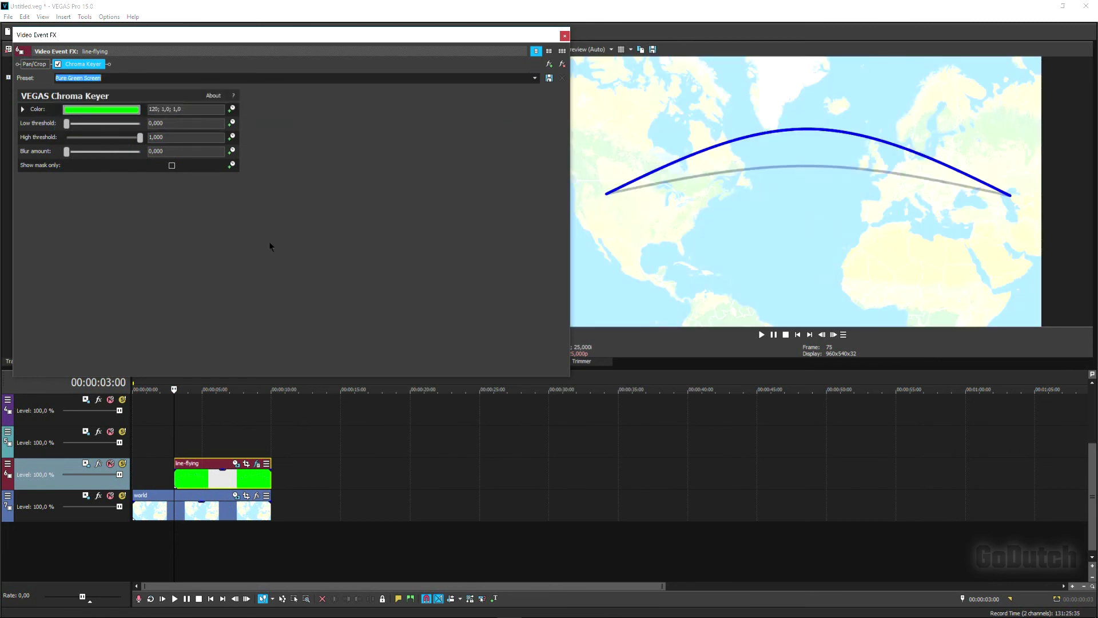
{"action": "left_click", "coordinate": [565, 36]}
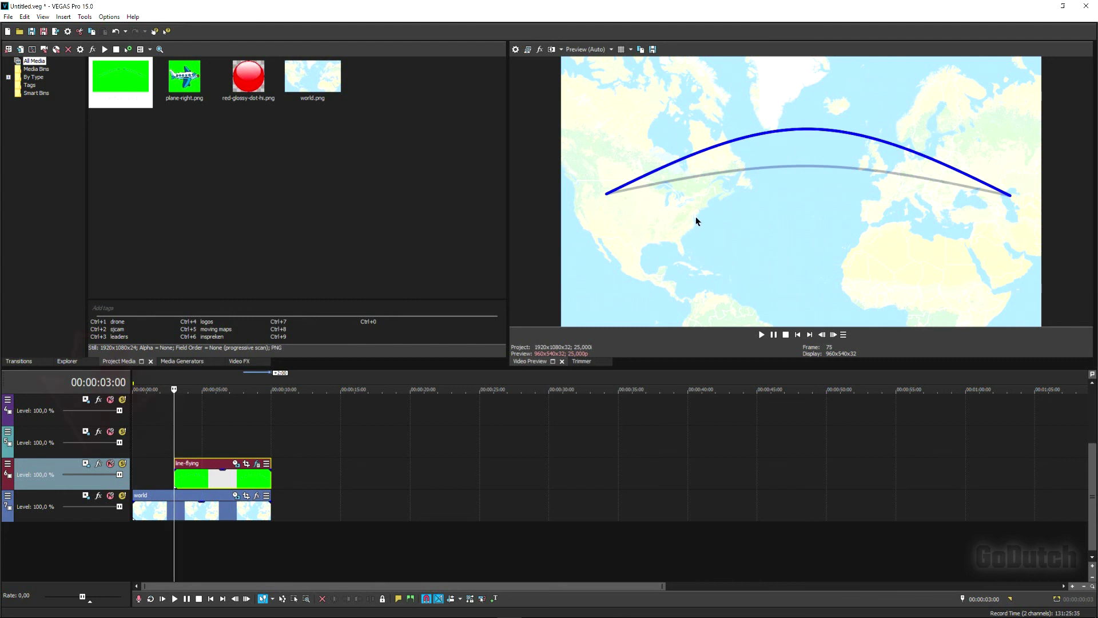
Use track motion on track 6 to fit the flight path between eastern America and western Europe: width about 906, angle -13.8, X about -54, Y about -4.
{"action": "left_click", "coordinate": [86, 464]}
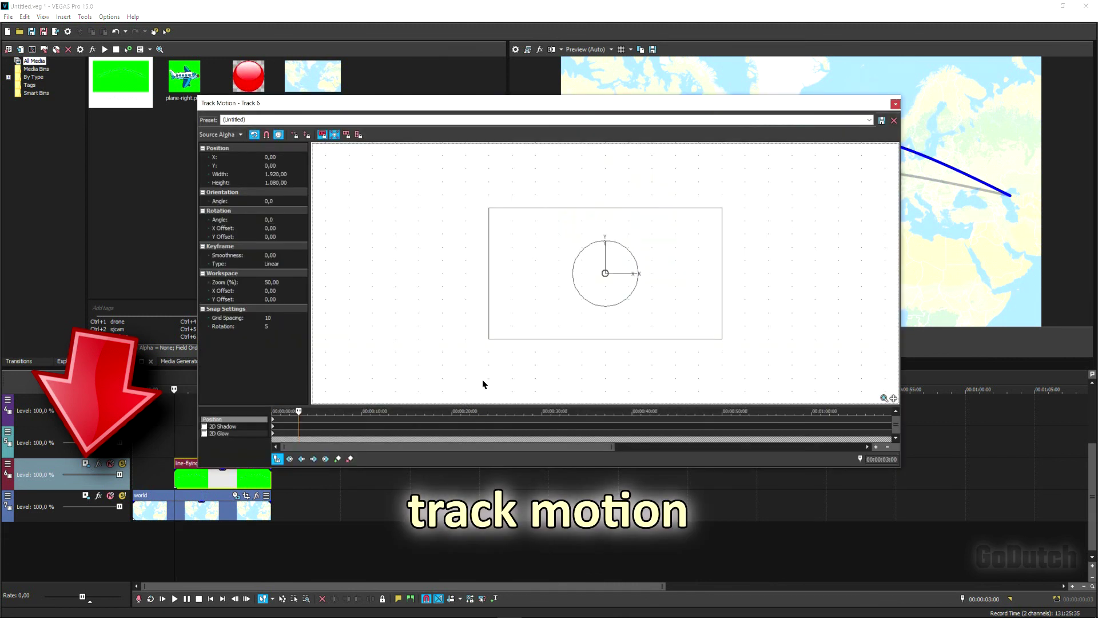
{"action": "left_click_drag", "start_coordinate": [901, 220], "coordinate": [588, 238]}
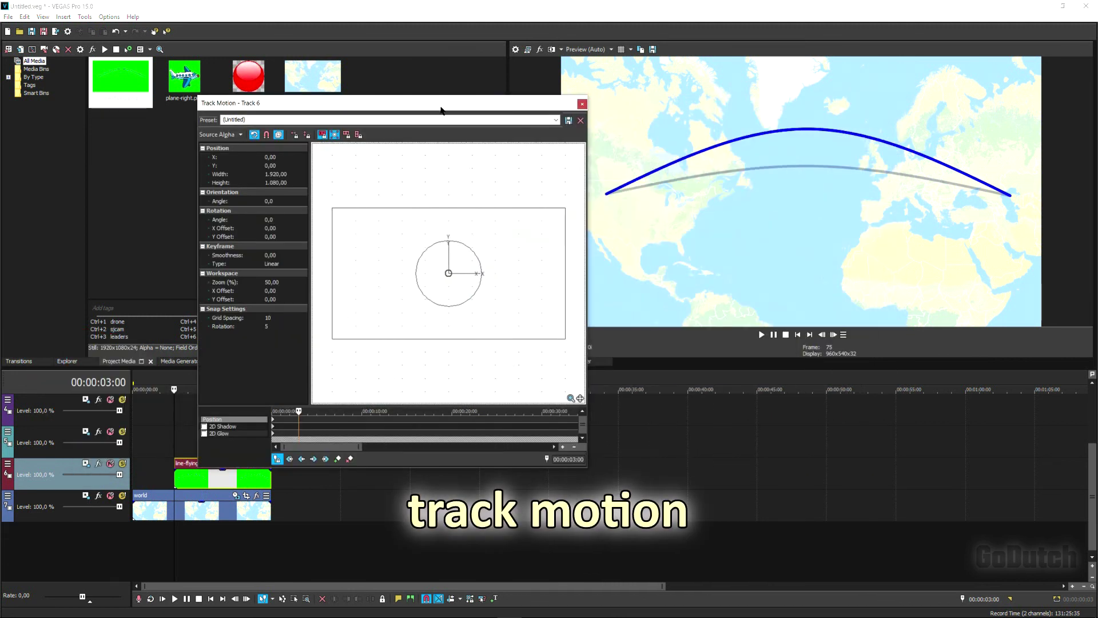
{"action": "left_click_drag", "start_coordinate": [442, 109], "coordinate": [353, 94]}
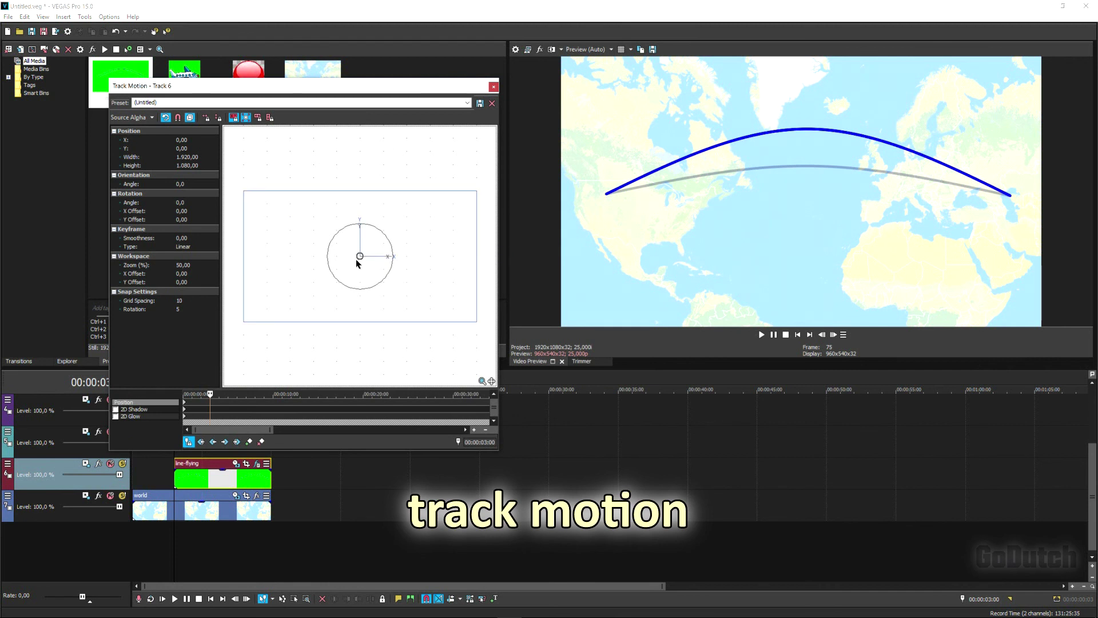
{"action": "mouse_move", "coordinate": [357, 261]}
{"action": "left_mouse_down"}
{"action": "mouse_move", "coordinate": [384, 252]}
{"action": "mouse_move", "coordinate": [392, 263]}
{"action": "mouse_move", "coordinate": [361, 265]}
{"action": "left_mouse_up"}
{"action": "left_click_drag", "start_coordinate": [481, 324], "coordinate": [410, 288]}
{"action": "left_click_drag", "start_coordinate": [363, 259], "coordinate": [351, 271]}
{"action": "left_click_drag", "start_coordinate": [403, 298], "coordinate": [411, 301]}
{"action": "mouse_move", "coordinate": [351, 269]}
{"action": "left_mouse_down"}
{"action": "mouse_move", "coordinate": [391, 261]}
{"action": "mouse_move", "coordinate": [357, 261]}
{"action": "left_mouse_up"}
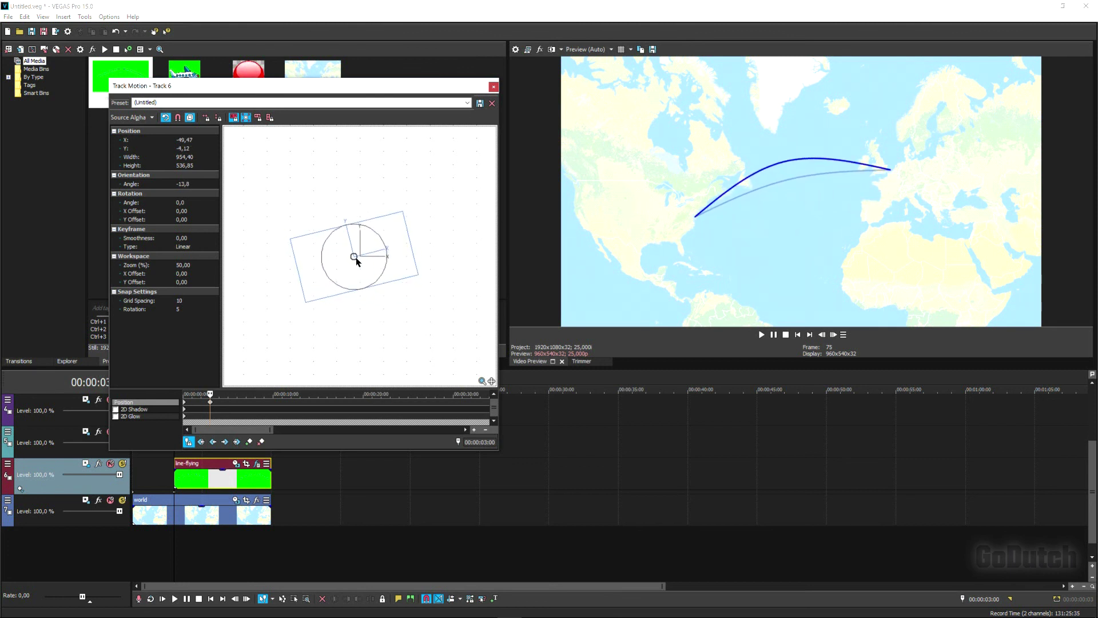
{"action": "mouse_move", "coordinate": [419, 278]}
{"action": "left_mouse_down"}
{"action": "mouse_move", "coordinate": [351, 260]}
{"action": "mouse_move", "coordinate": [415, 276]}
{"action": "left_mouse_up"}
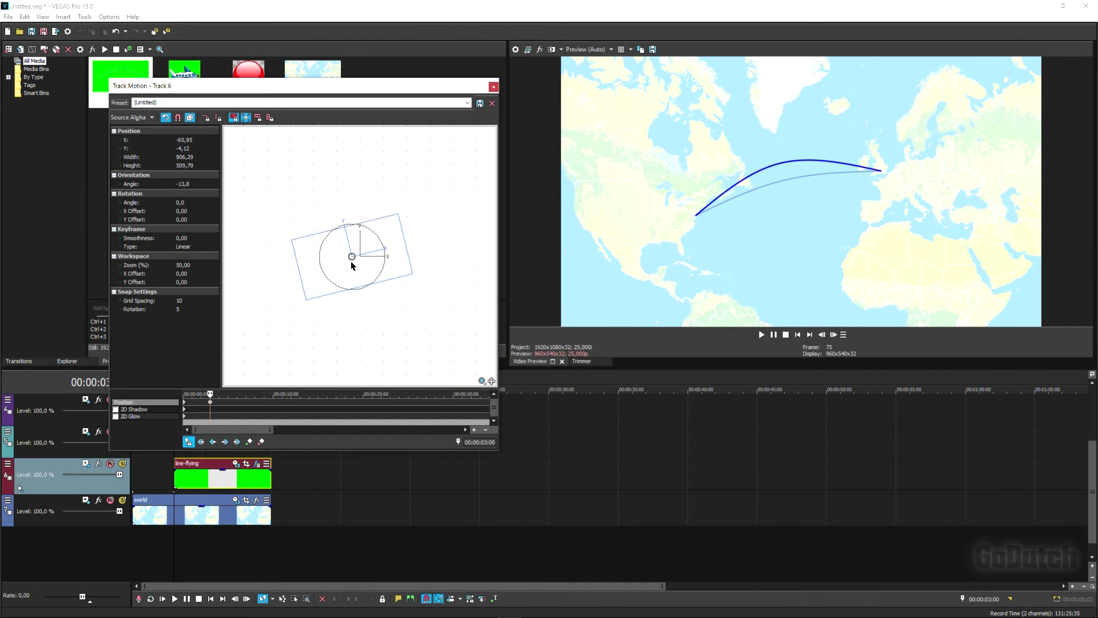
{"action": "left_click_drag", "start_coordinate": [354, 259], "coordinate": [353, 258]}
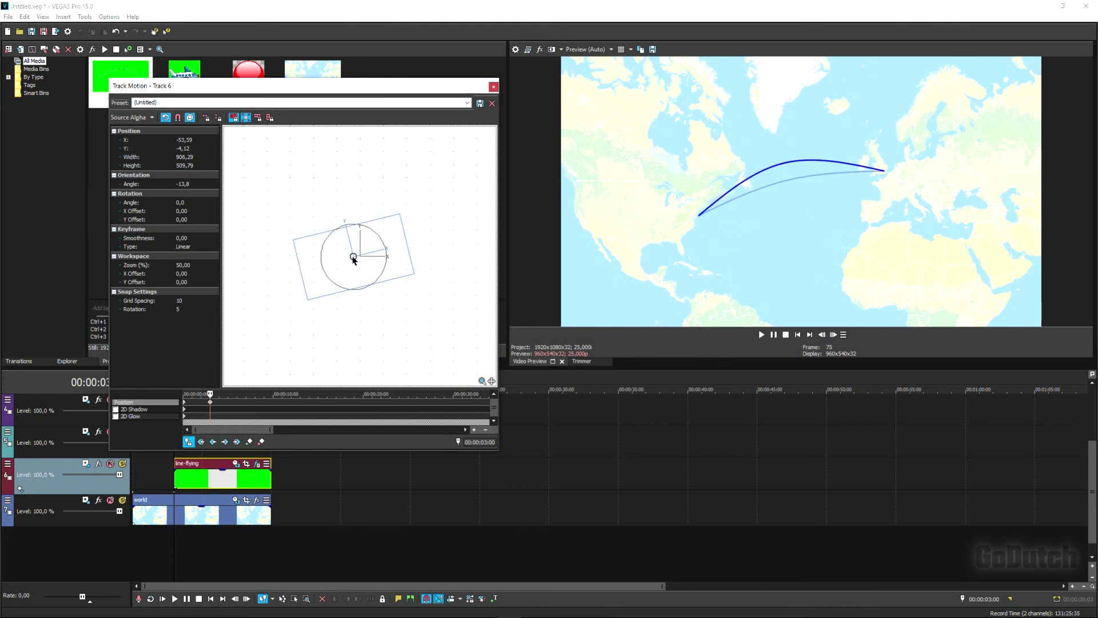
{"action": "left_click", "coordinate": [493, 86]}
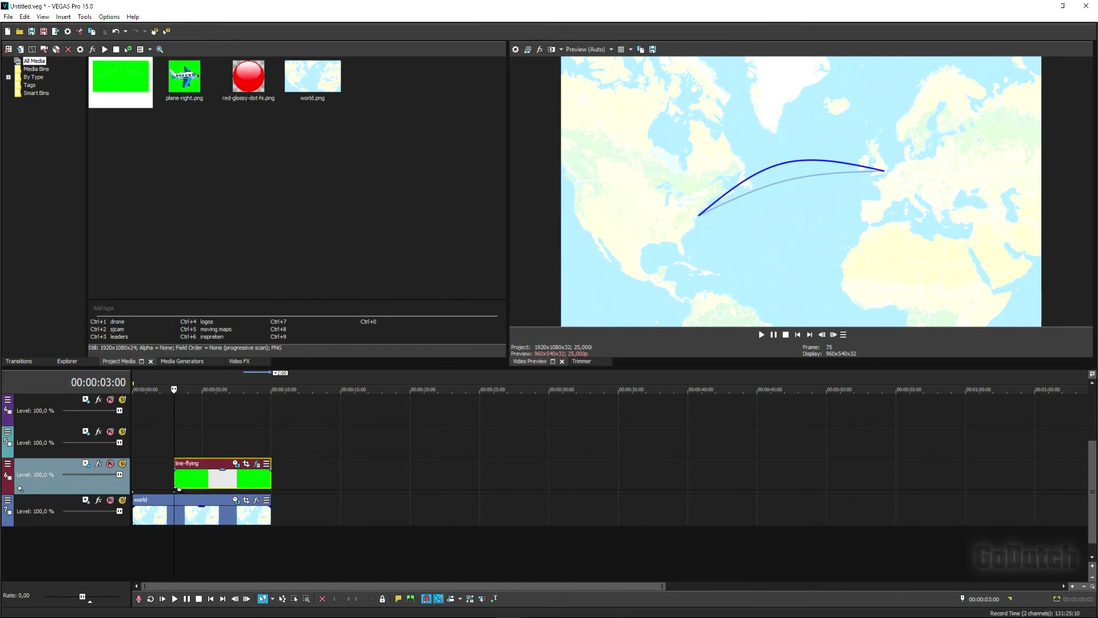
Give the line-flying event a fade-in of about 3 seconds and apply the Linear Wipe transition, Left-Right, Hard Edge, to it.
{"action": "left_click_drag", "start_coordinate": [176, 470], "coordinate": [221, 479]}
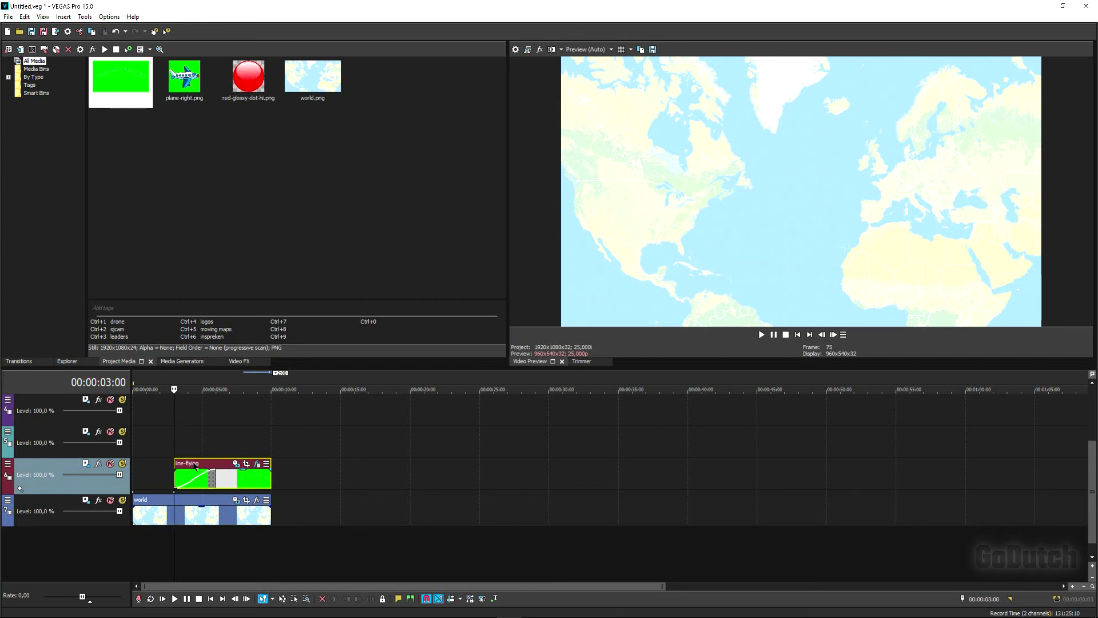
{"action": "left_click", "coordinate": [19, 362]}
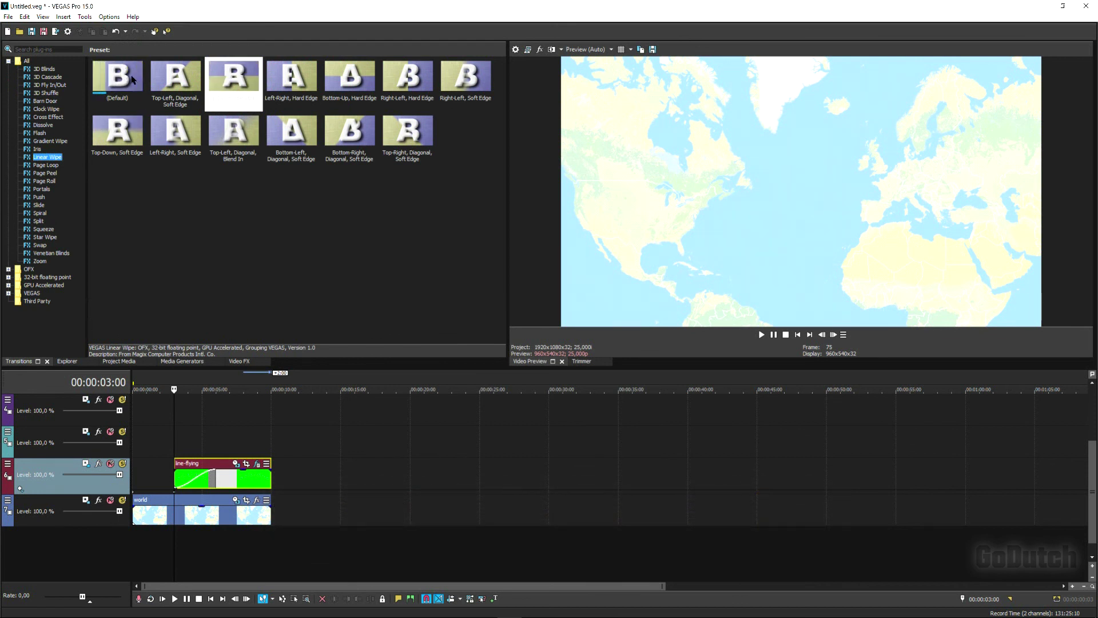
{"action": "left_click", "coordinate": [292, 79]}
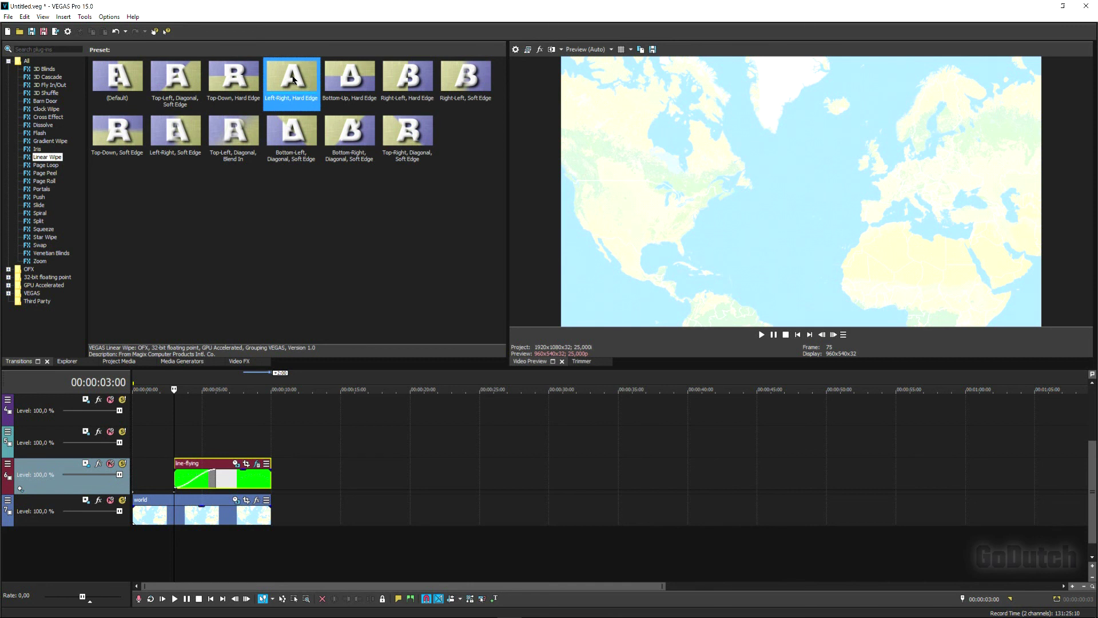
{"action": "left_click_drag", "start_coordinate": [292, 79], "coordinate": [197, 484]}
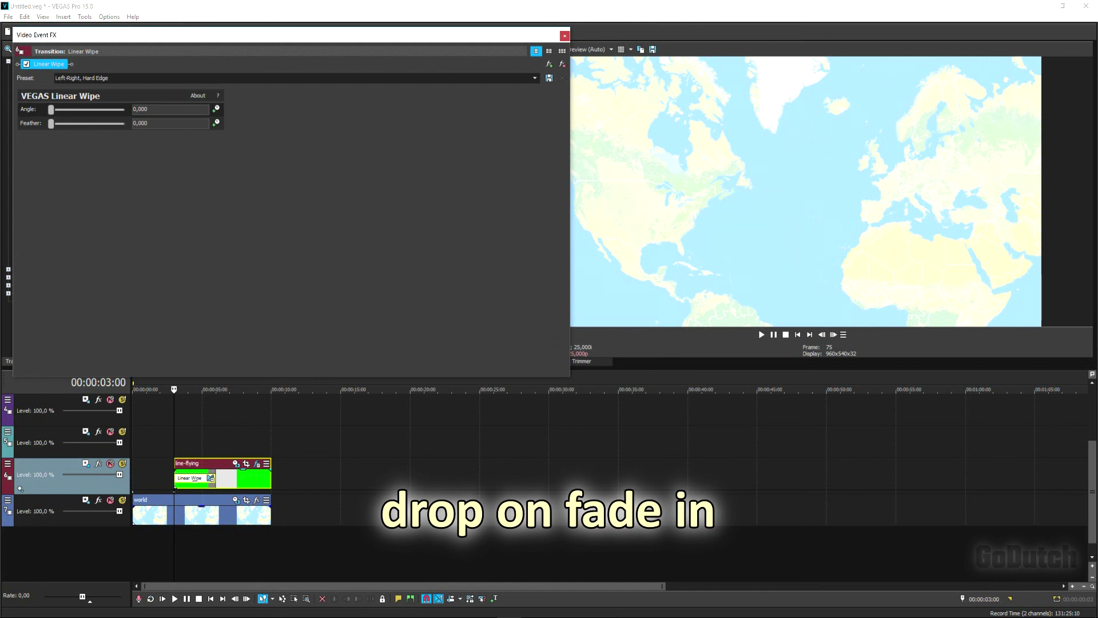
Play the timeline from just before 3 seconds to check how the wipe draws the flight path.
{"action": "left_click", "coordinate": [172, 565]}
{"action": "key", "text": "space"}
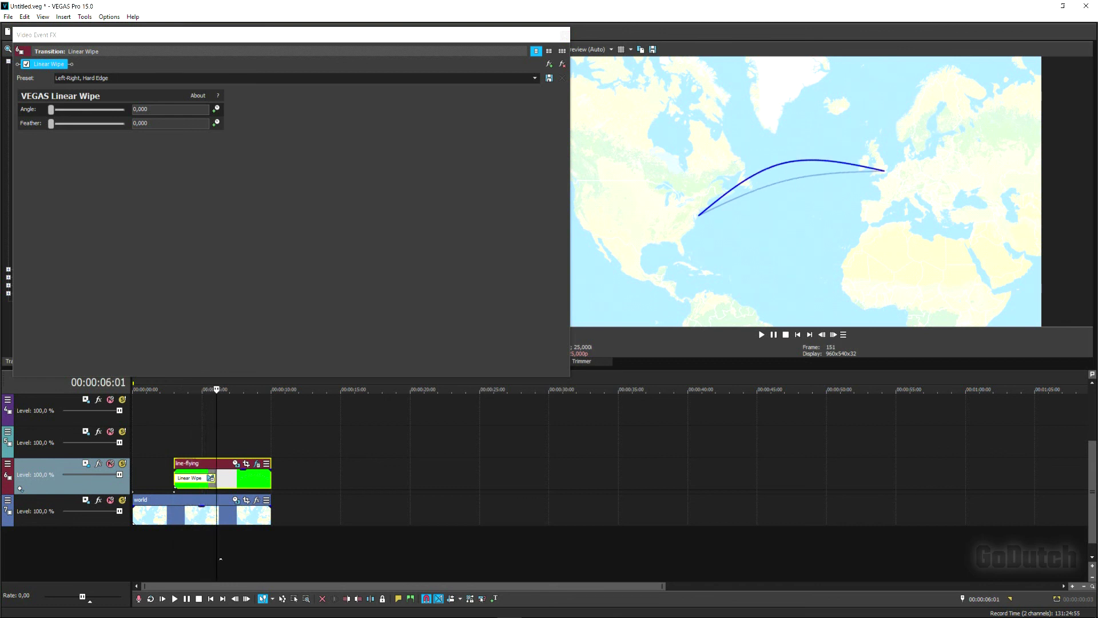
{"action": "key", "text": "j"}
{"action": "key", "text": "l"}
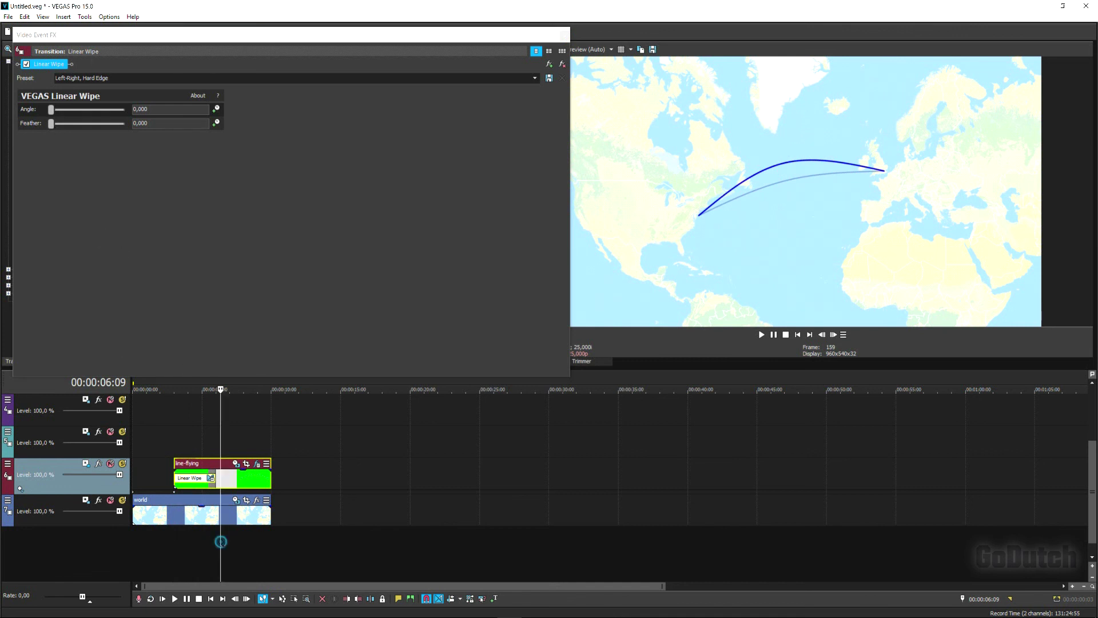
Go to 00:00:05:00, midway through the wipe, and set the Linear Wipe's feather to 0,190.
{"action": "left_click", "coordinate": [212, 542]}
{"action": "key", "text": "Left"}
{"action": "key", "text": "Left"}
{"action": "key", "text": "Left"}
{"action": "key", "text": "Left"}
{"action": "key", "text": "Left"}
{"action": "key", "text": "Left"}
{"action": "key", "text": "Left"}
{"action": "key", "text": "Left"}
{"action": "key", "text": "Left"}
{"action": "key", "text": "Left"}
{"action": "key", "text": "Left"}
{"action": "key", "text": "Left"}
{"action": "key", "text": "Left"}
{"action": "key", "text": "Left"}
{"action": "key", "text": "Left"}
{"action": "key", "text": "Left"}
{"action": "key", "text": "Left"}
{"action": "key", "text": "Left"}
{"action": "key", "text": "Left"}
{"action": "key", "text": "Left"}
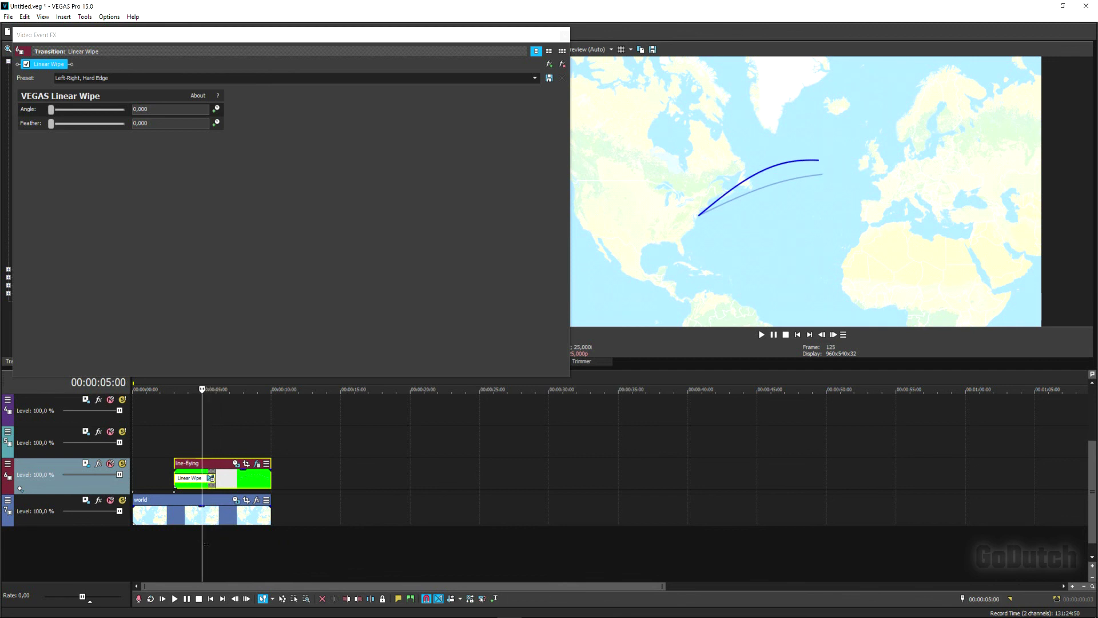
{"action": "left_click_drag", "start_coordinate": [51, 124], "coordinate": [62, 124]}
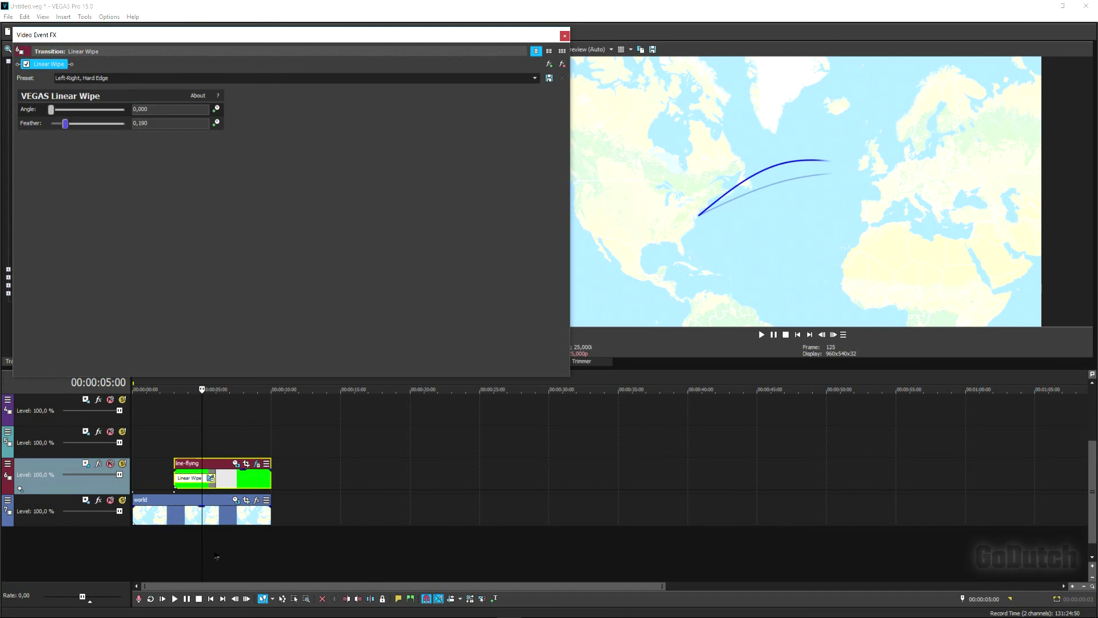
Place red-glossy-dot-hi.png on track 5, above the line-flying event, starting at 00:00:03:11.
{"action": "mouse_move", "coordinate": [206, 555]}
{"action": "left_mouse_down"}
{"action": "mouse_move", "coordinate": [162, 552]}
{"action": "mouse_move", "coordinate": [223, 546]}
{"action": "left_mouse_up"}
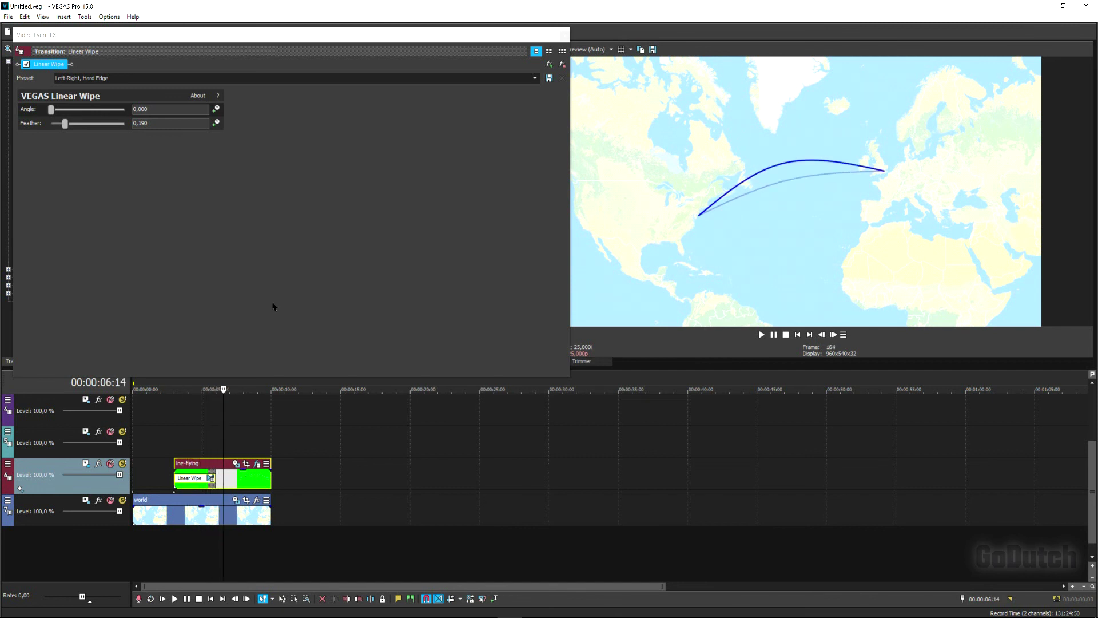
{"action": "left_click", "coordinate": [120, 361]}
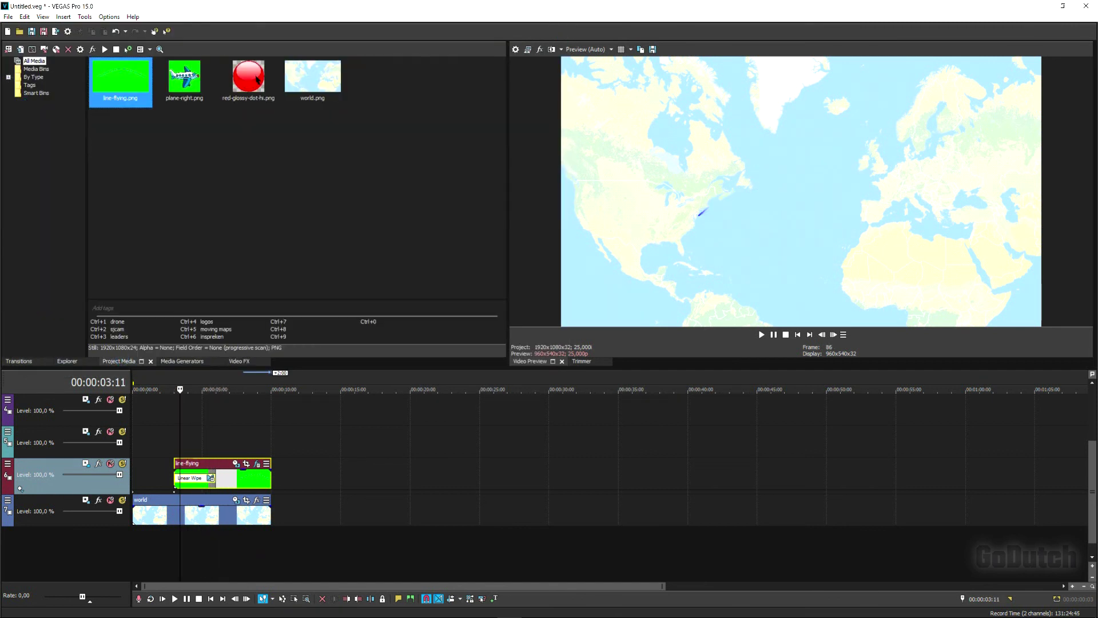
{"action": "left_click", "coordinate": [255, 80]}
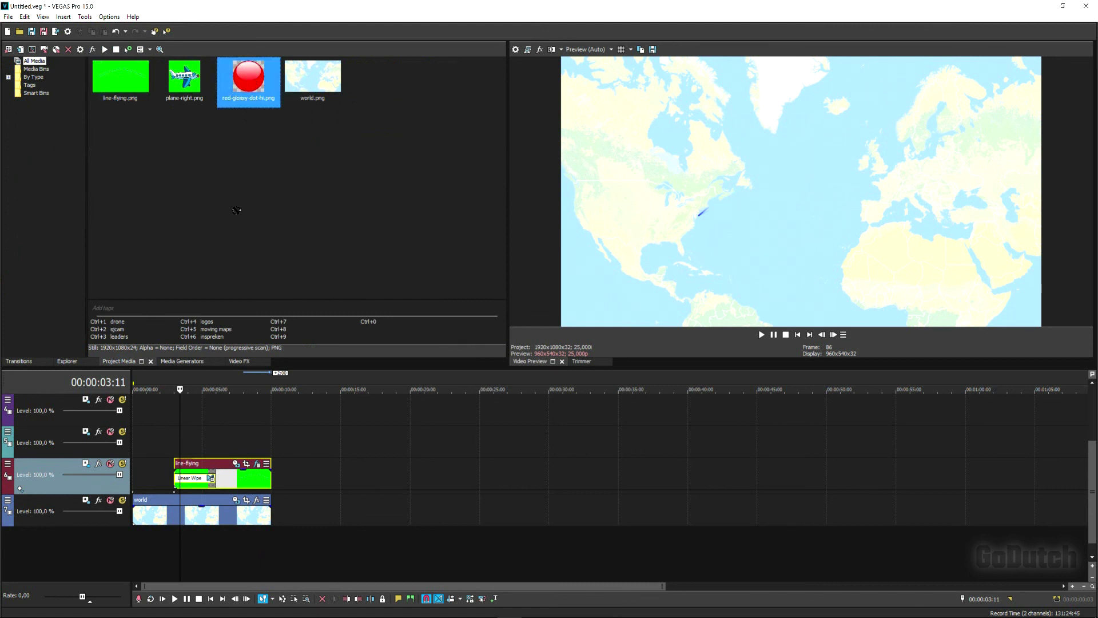
{"action": "left_click_drag", "start_coordinate": [210, 374], "coordinate": [185, 441]}
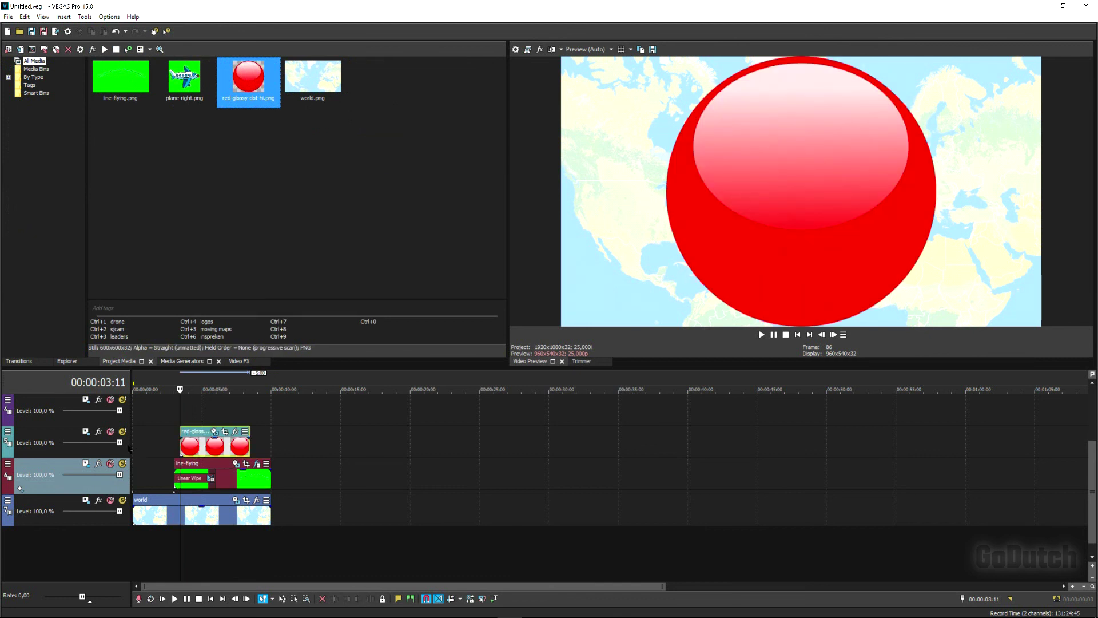
Use track motion on track 5 to make the dot 80 wide and place it on the path's American end, X about -416, Y about -99.
{"action": "left_click", "coordinate": [87, 433]}
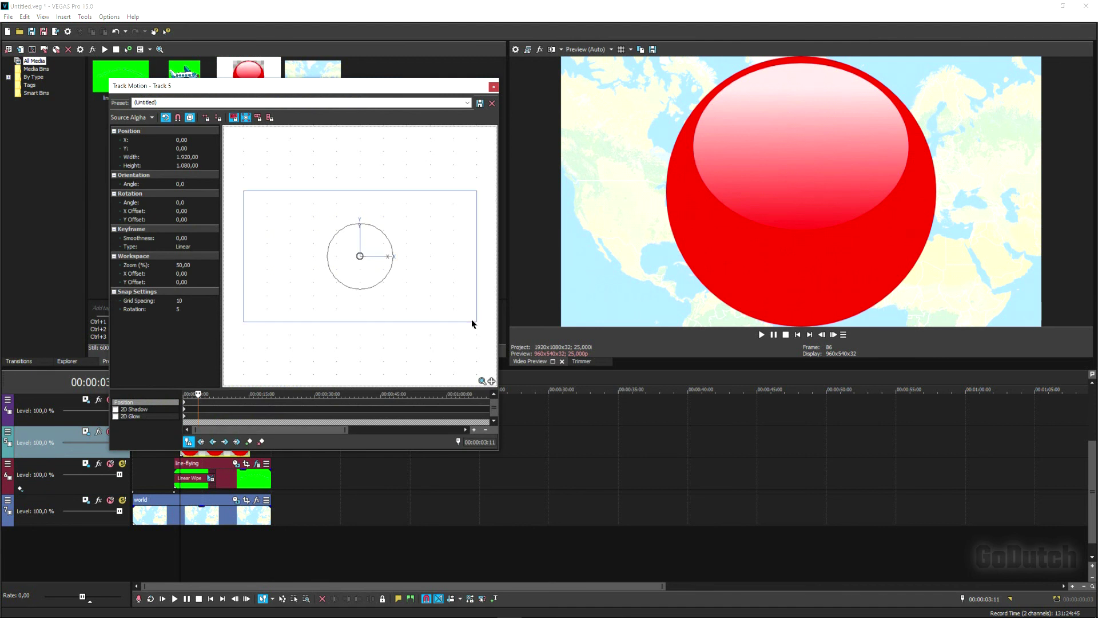
{"action": "left_click_drag", "start_coordinate": [477, 323], "coordinate": [387, 249]}
{"action": "double_click", "coordinate": [185, 158]}
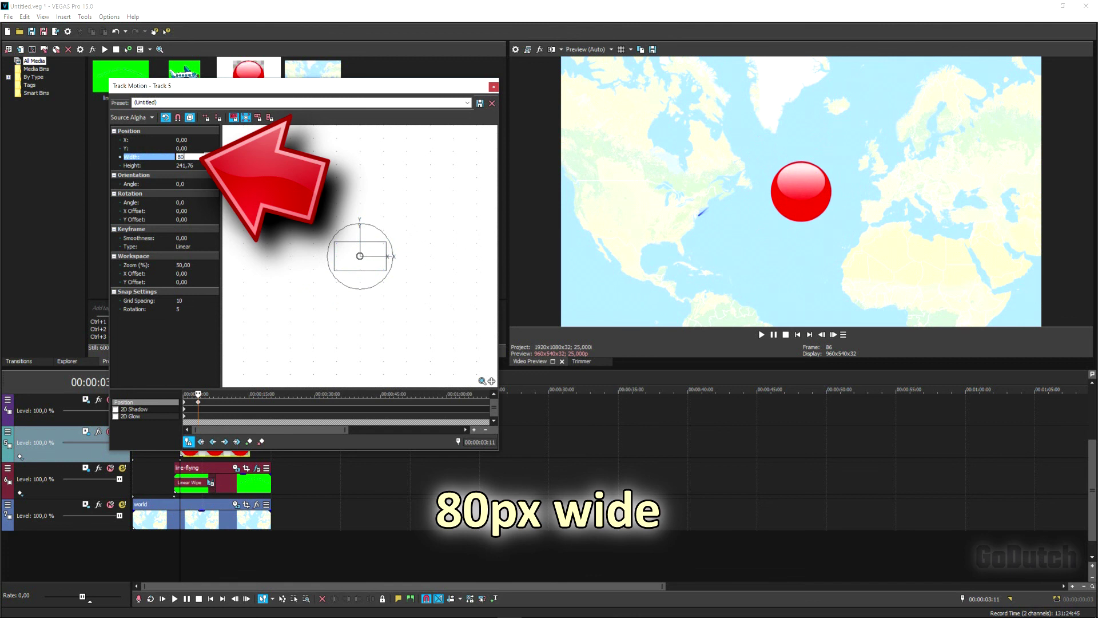
{"action": "key", "text": "Return"}
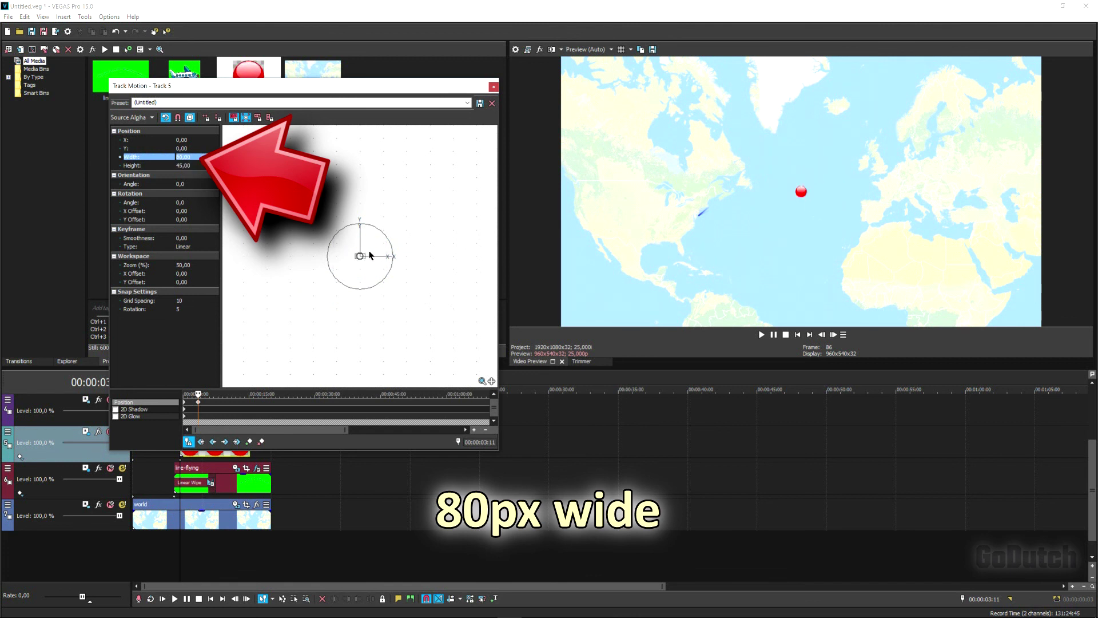
{"action": "left_click_drag", "start_coordinate": [366, 256], "coordinate": [313, 273]}
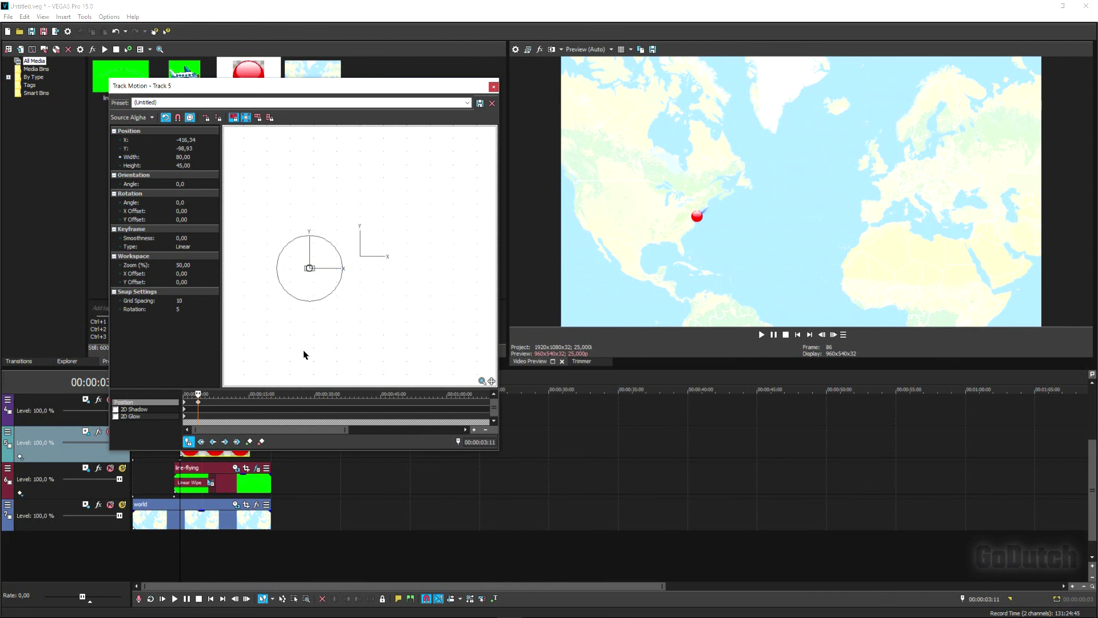
Enable the 2D shadow for track 5's dot with a blur of 3%.
{"action": "left_click", "coordinate": [116, 409]}
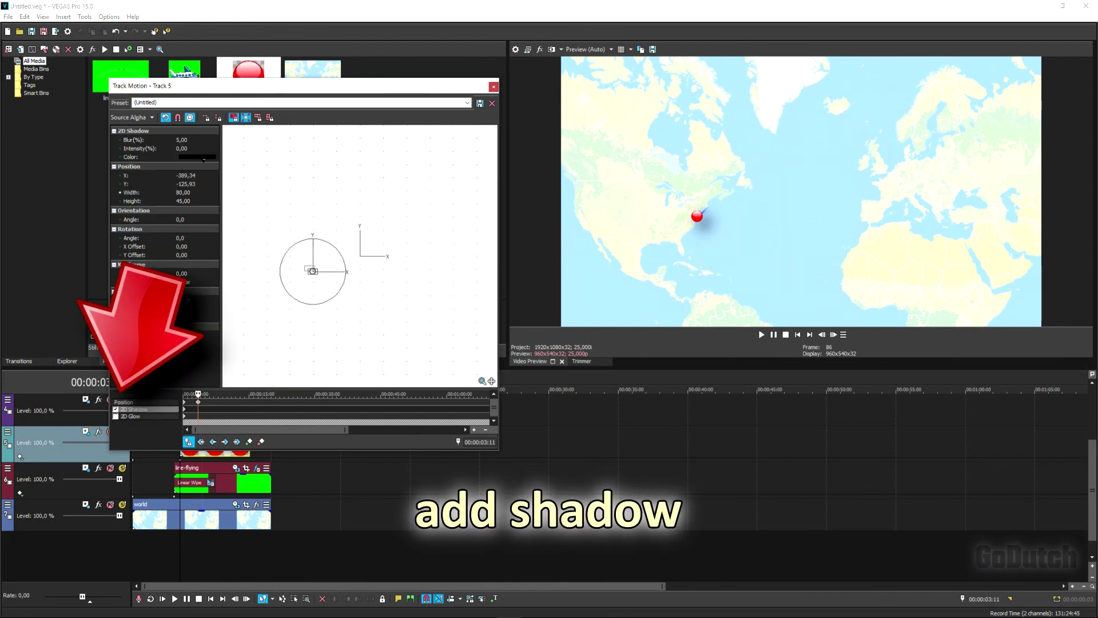
{"action": "left_click", "coordinate": [184, 142]}
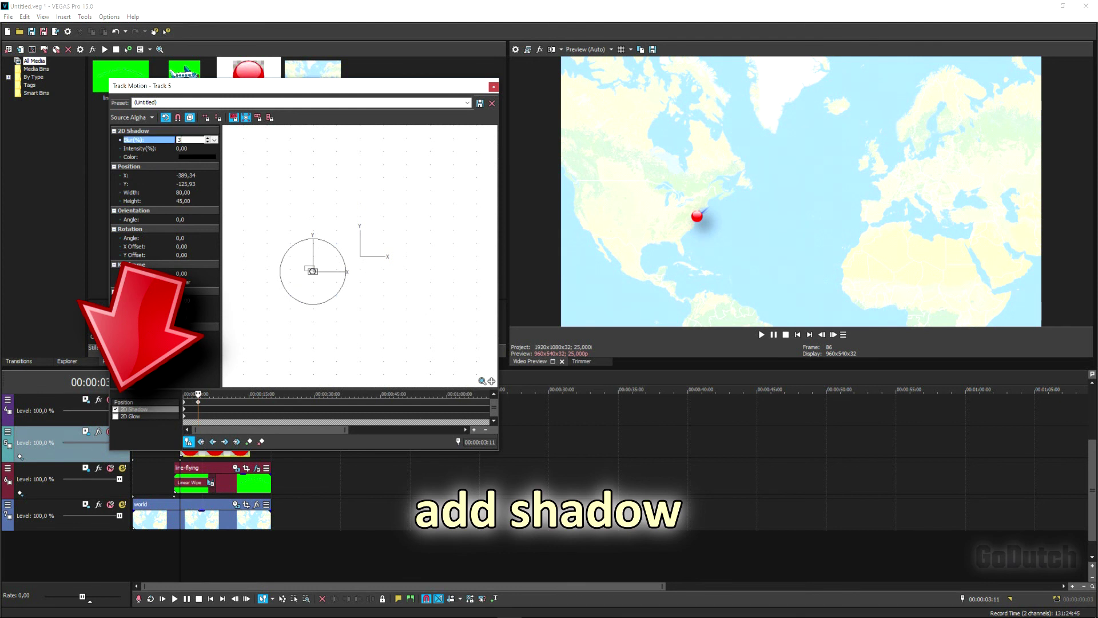
{"action": "type", "text": "3"}
{"action": "key", "text": "Return"}
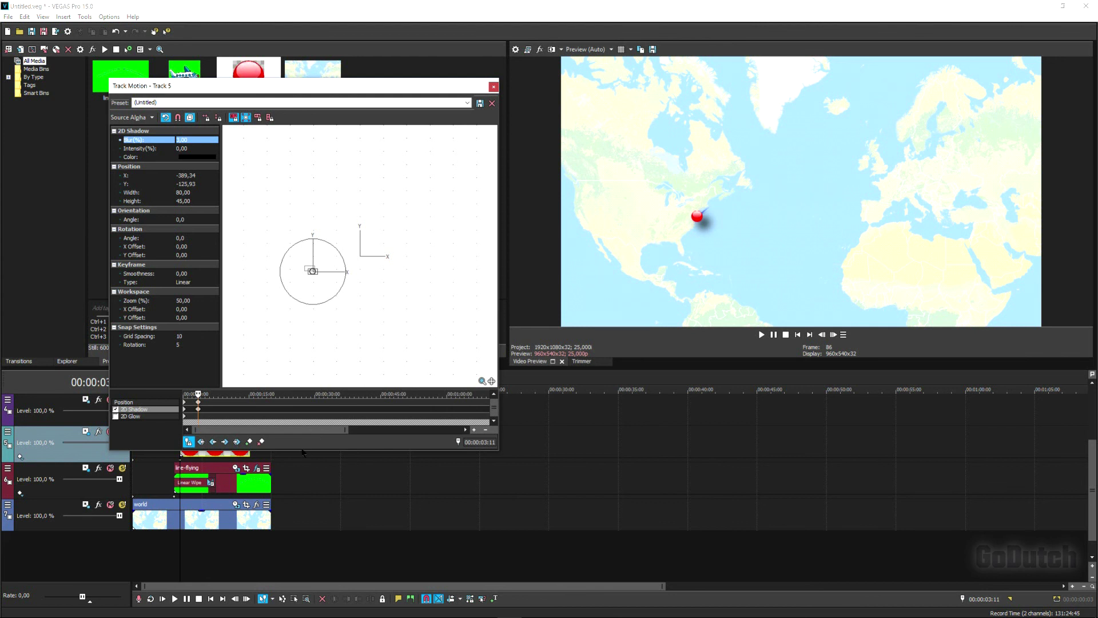
{"action": "left_click", "coordinate": [494, 87]}
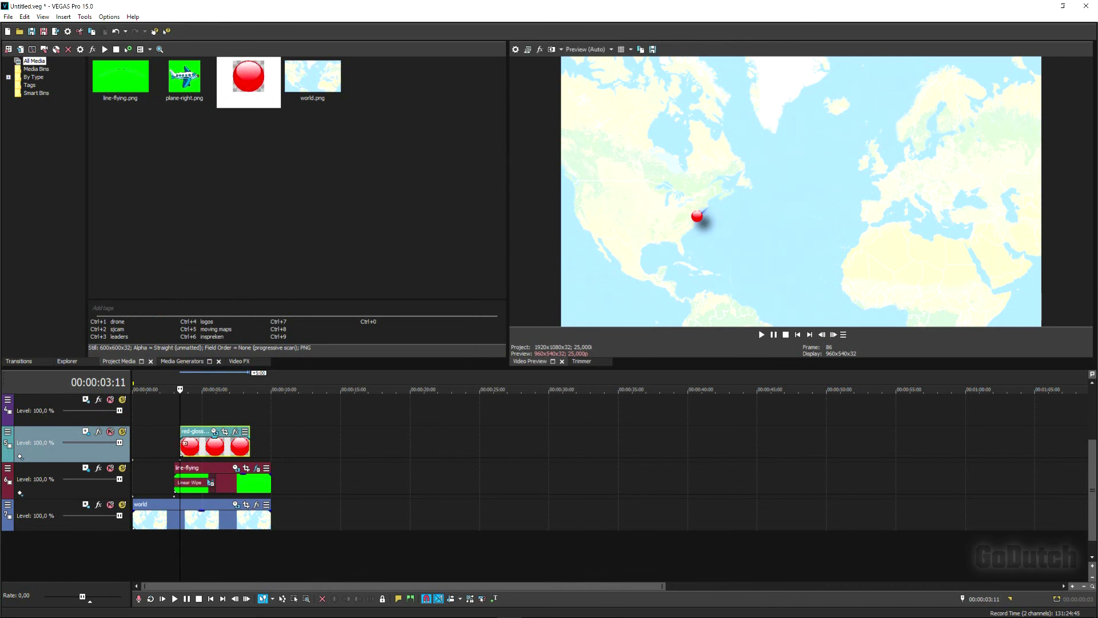
Give the dot event on track 5 a fade-in of about 1 second and apply the default Zoom transition to it.
{"action": "left_click_drag", "start_coordinate": [188, 443], "coordinate": [187, 453]}
{"action": "left_click", "coordinate": [19, 361]}
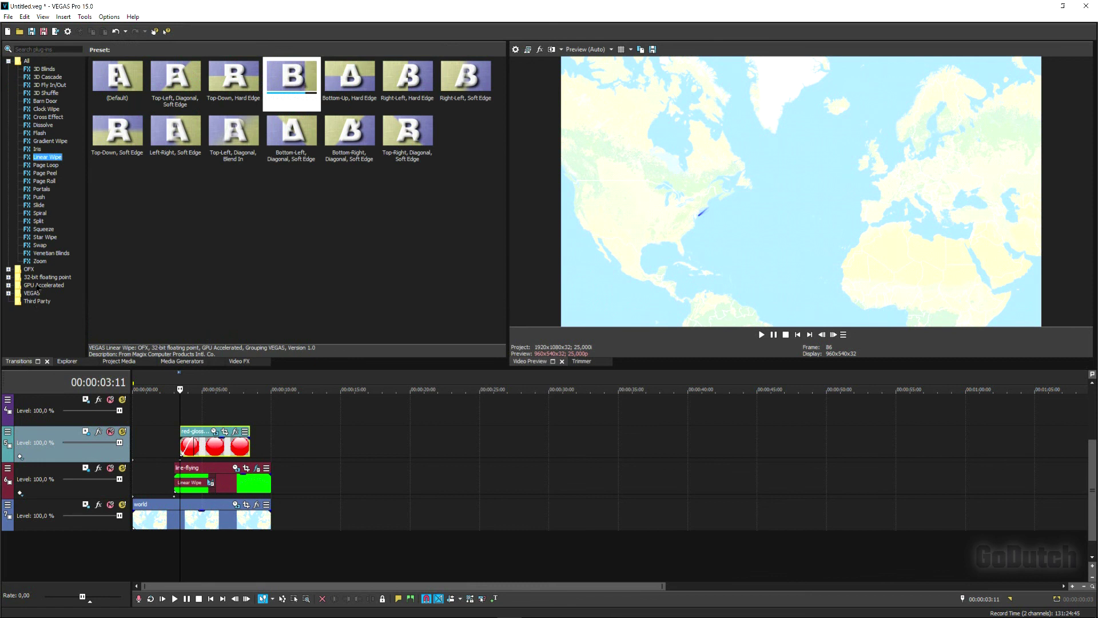
{"action": "left_click", "coordinate": [40, 262]}
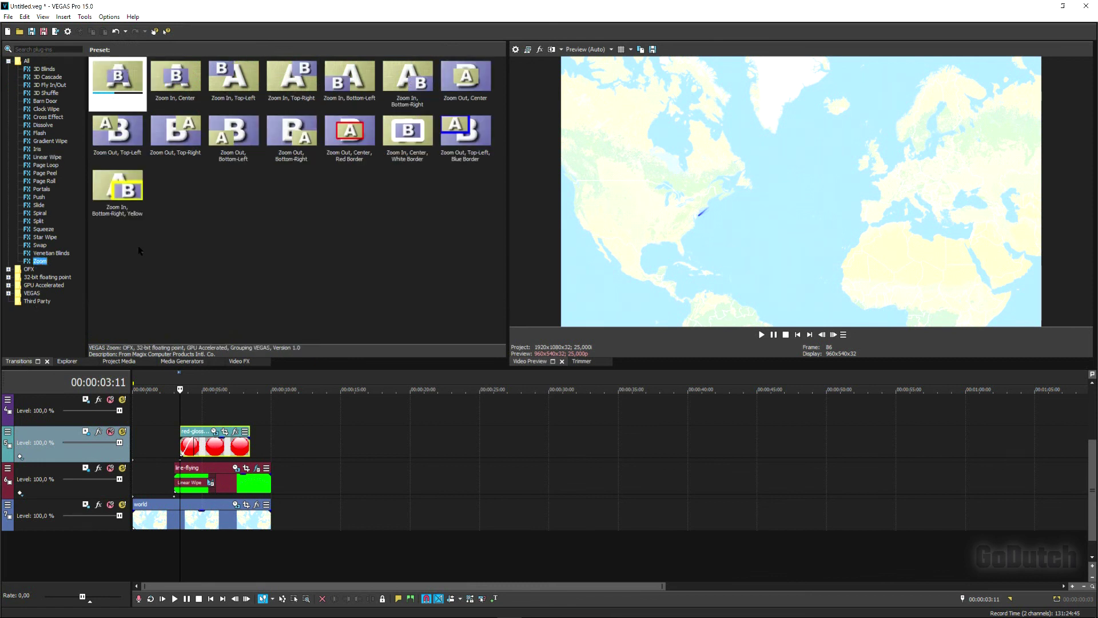
{"action": "left_click_drag", "start_coordinate": [120, 87], "coordinate": [189, 449]}
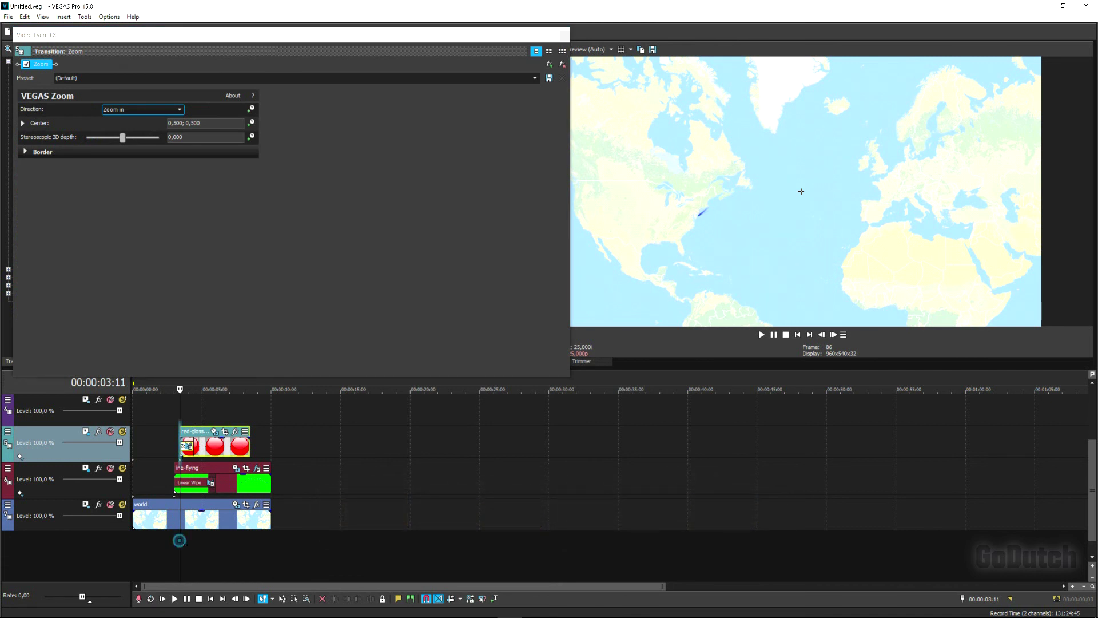
Move the dot event on track 5 earlier so that it starts together with the line-flying event.
{"action": "left_click", "coordinate": [183, 544]}
{"action": "key", "text": "space"}
{"action": "scroll", "coordinate": [211, 439], "scroll_direction": "up", "scroll_amount": 4}
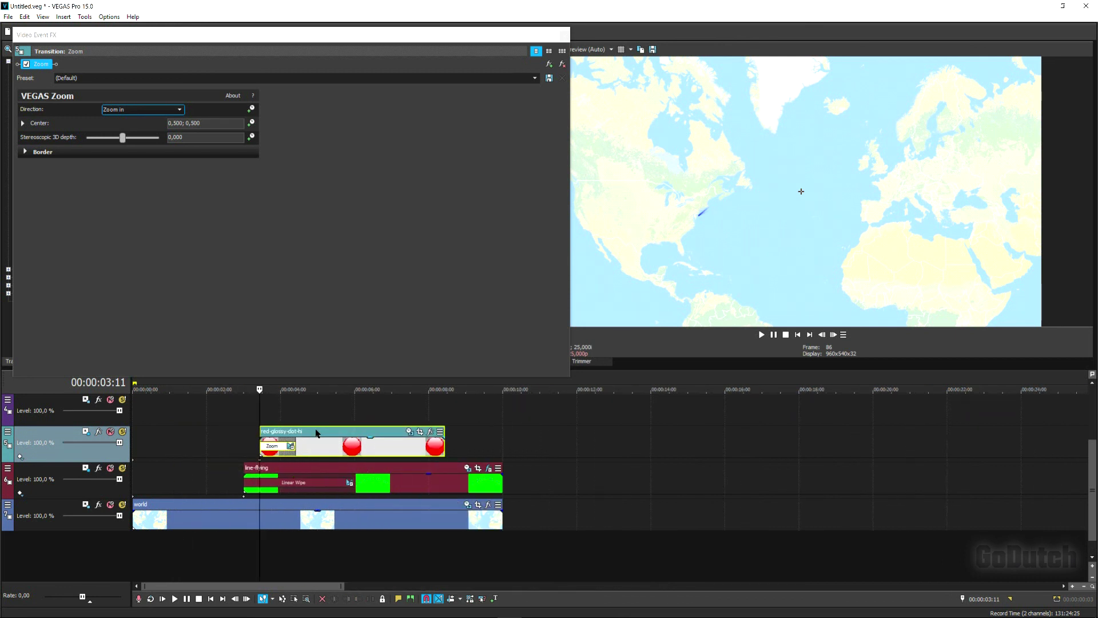
{"action": "left_click_drag", "start_coordinate": [317, 435], "coordinate": [301, 436]}
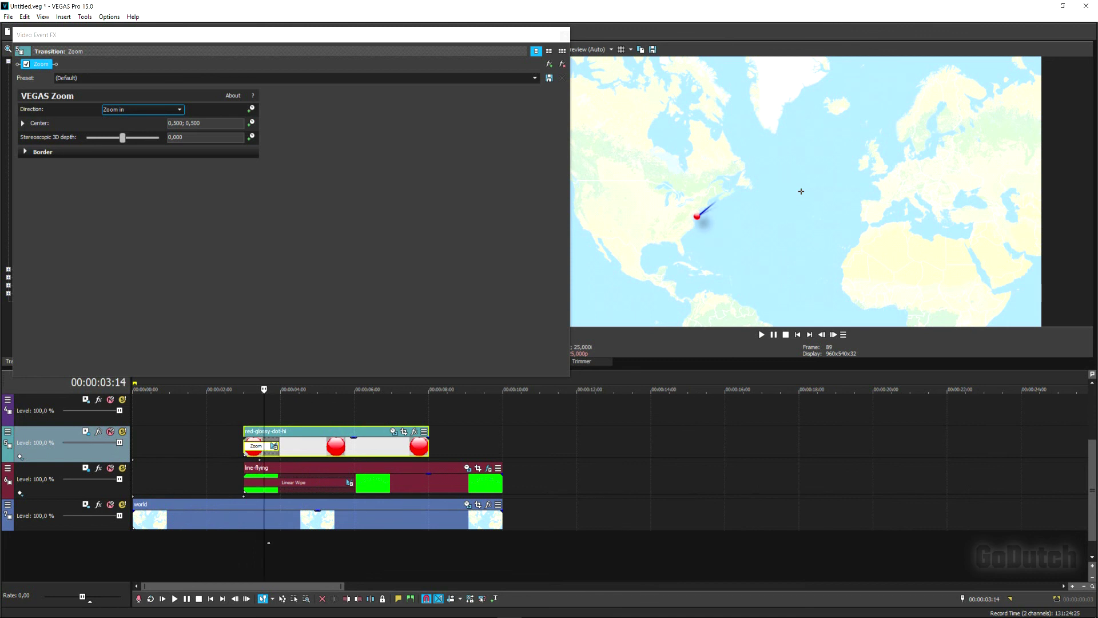
Set the center of the track 5 dot's Zoom transition to 0,283; 0,413, on the dot itself, and scrub through the transition.
{"action": "left_click", "coordinate": [274, 448]}
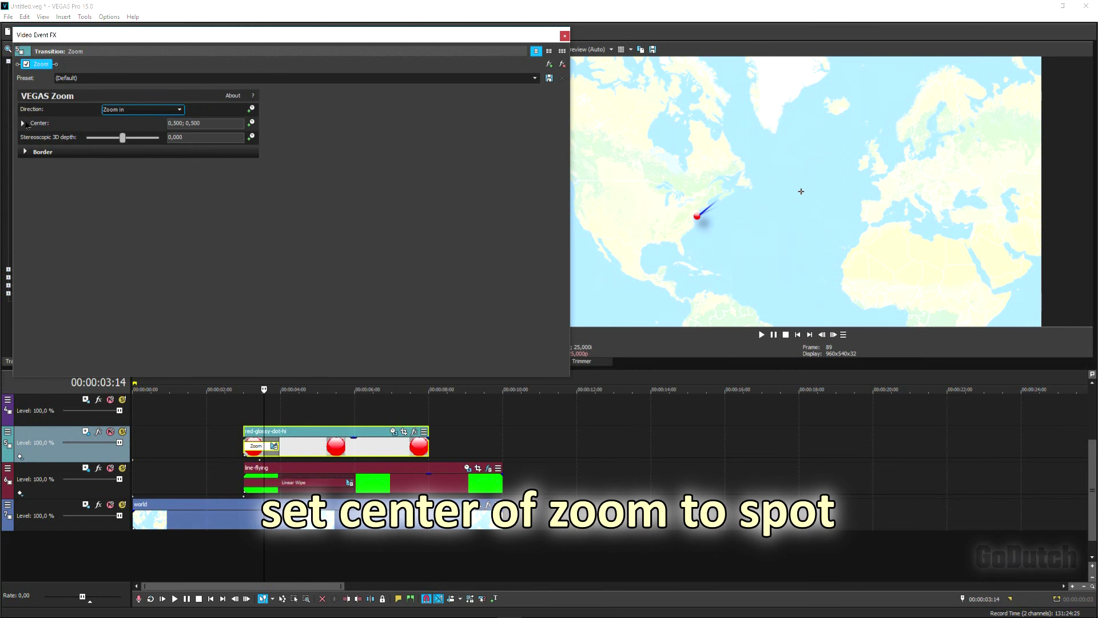
{"action": "left_click", "coordinate": [23, 123]}
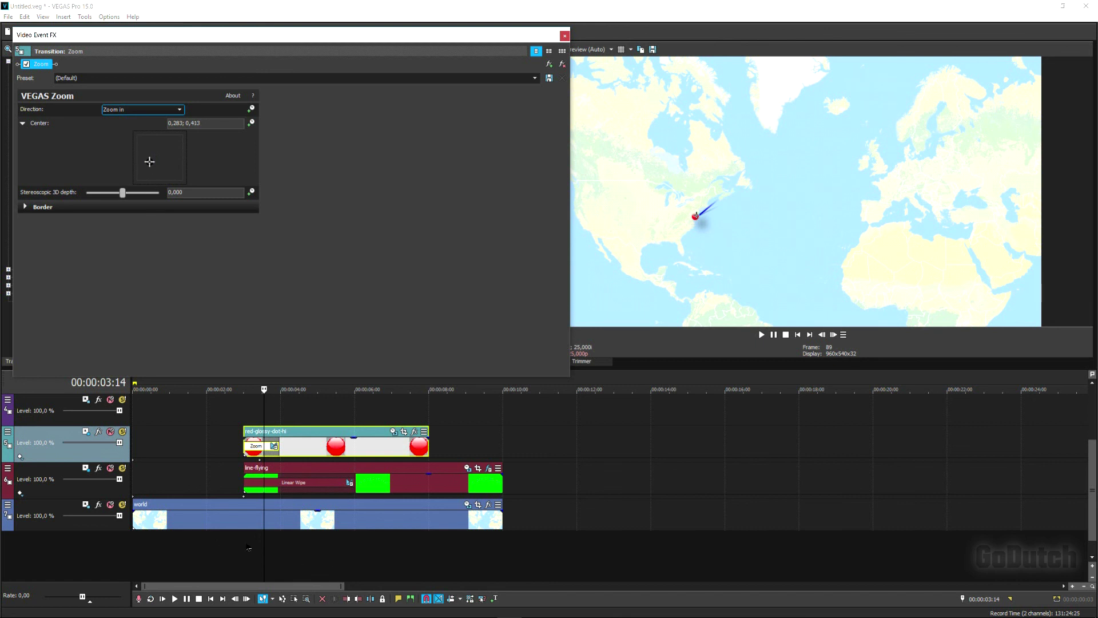
{"action": "left_click_drag", "start_coordinate": [268, 548], "coordinate": [227, 543]}
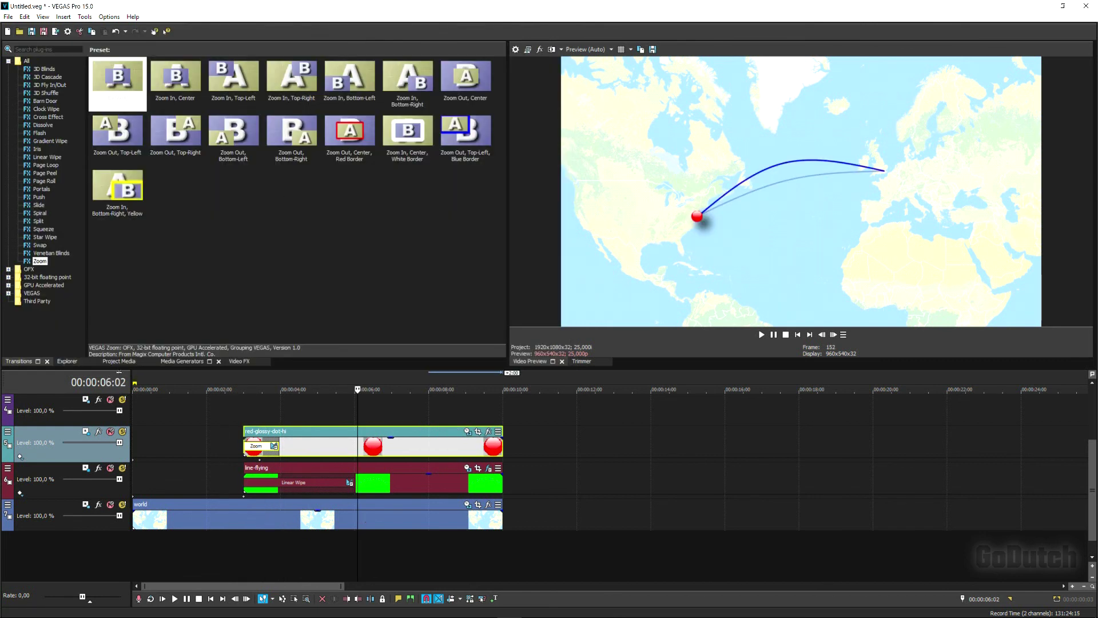
Place a second red-glossy-dot-hi.png on track 4, starting at about 5 seconds, and go to 00:00:06:05.
{"action": "left_click", "coordinate": [118, 361]}
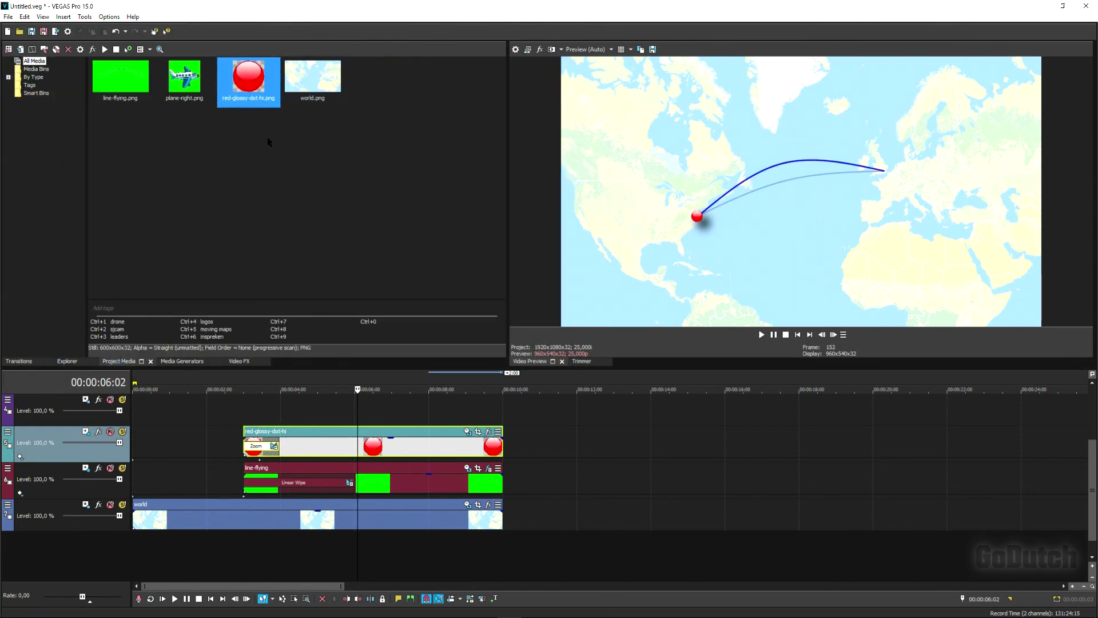
{"action": "left_click_drag", "start_coordinate": [330, 391], "coordinate": [322, 424]}
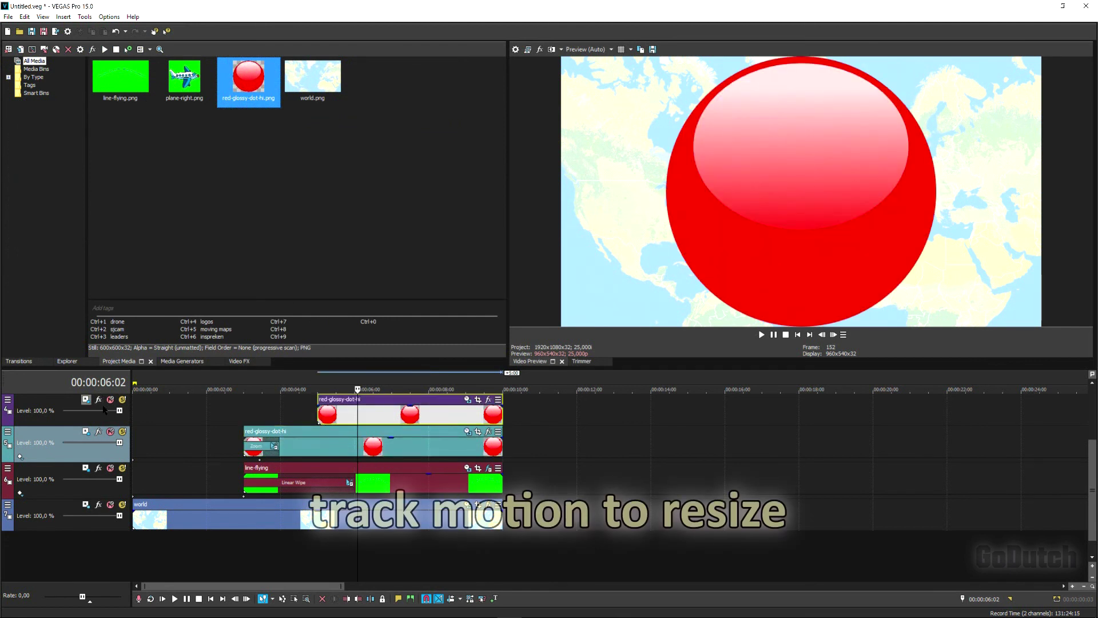
{"action": "left_click", "coordinate": [165, 411]}
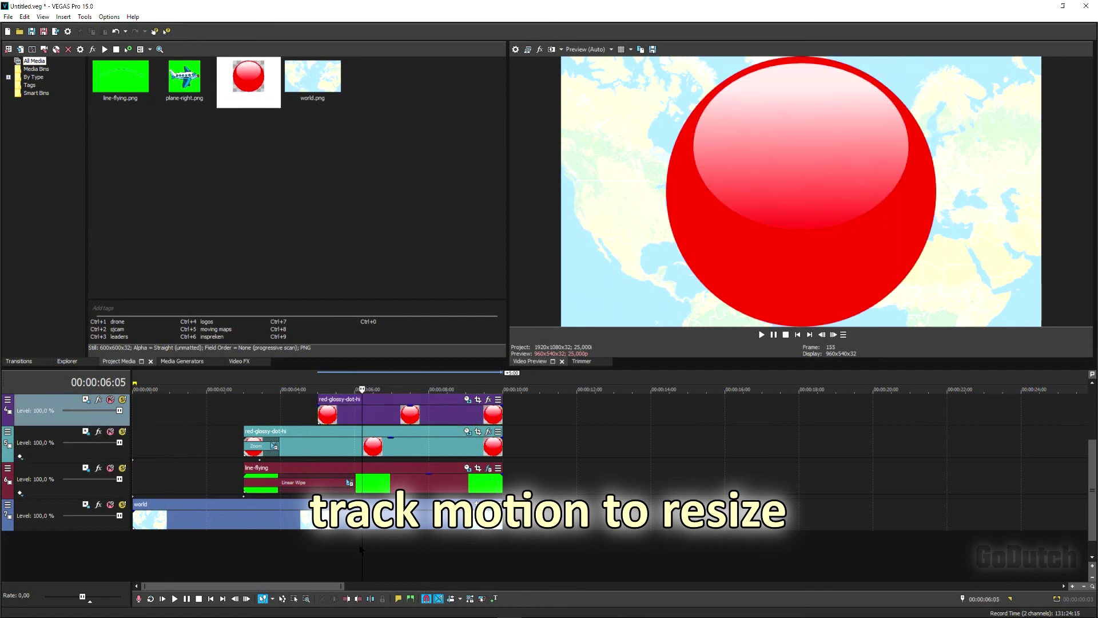
Use track motion on track 4 to make the dot 80 wide and place it on the path's European end, X about 334, Y about 82.
{"action": "left_click", "coordinate": [86, 400]}
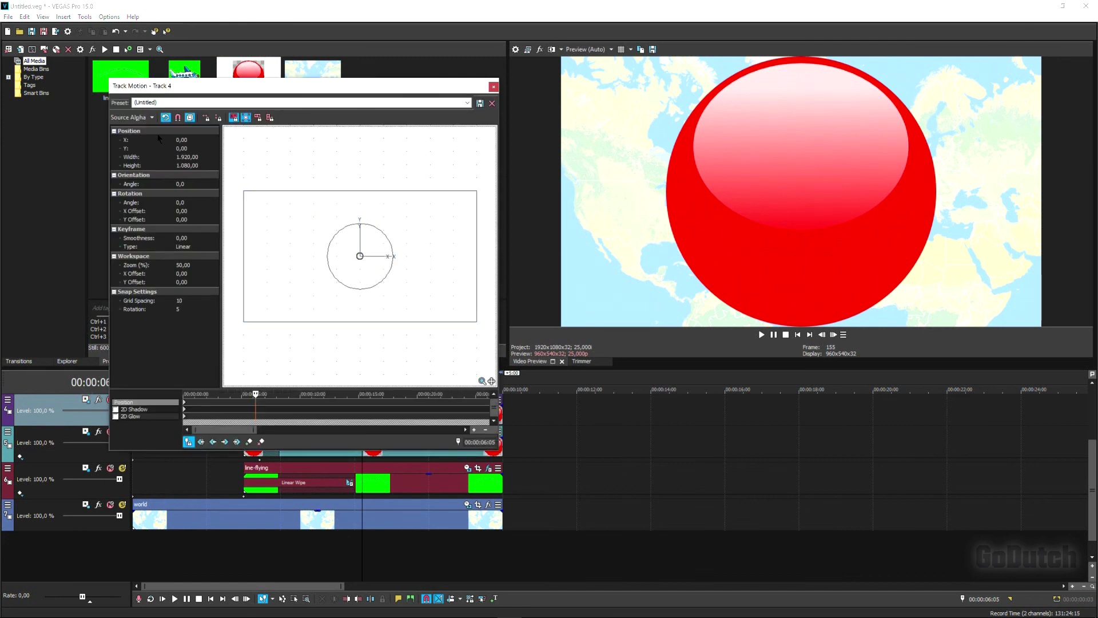
{"action": "left_click", "coordinate": [180, 157]}
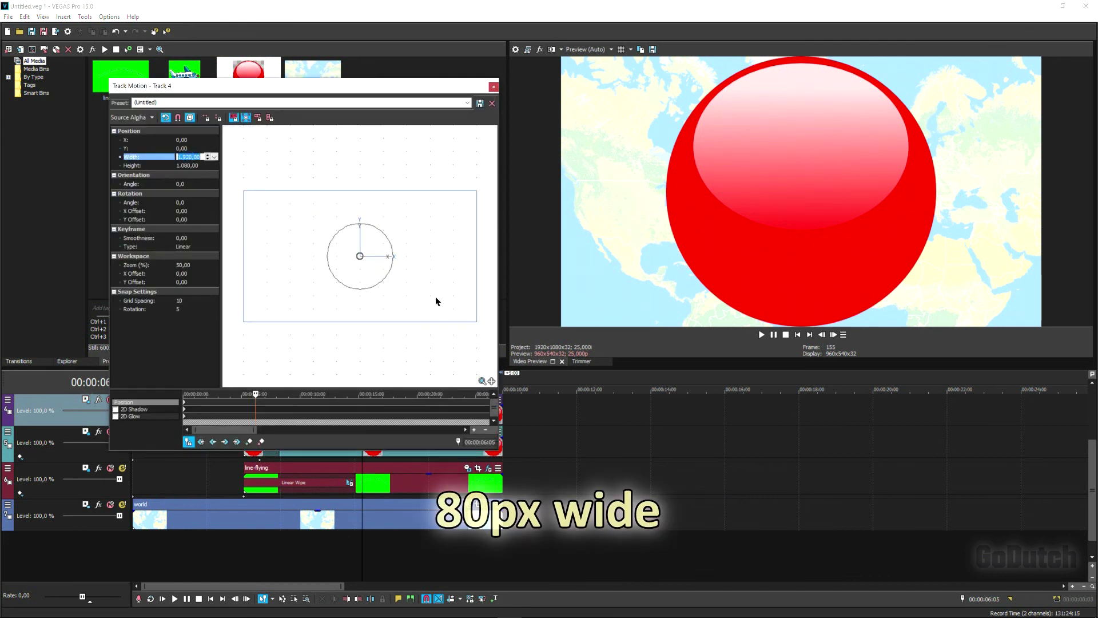
{"action": "type", "text": "80"}
{"action": "key", "text": "Return"}
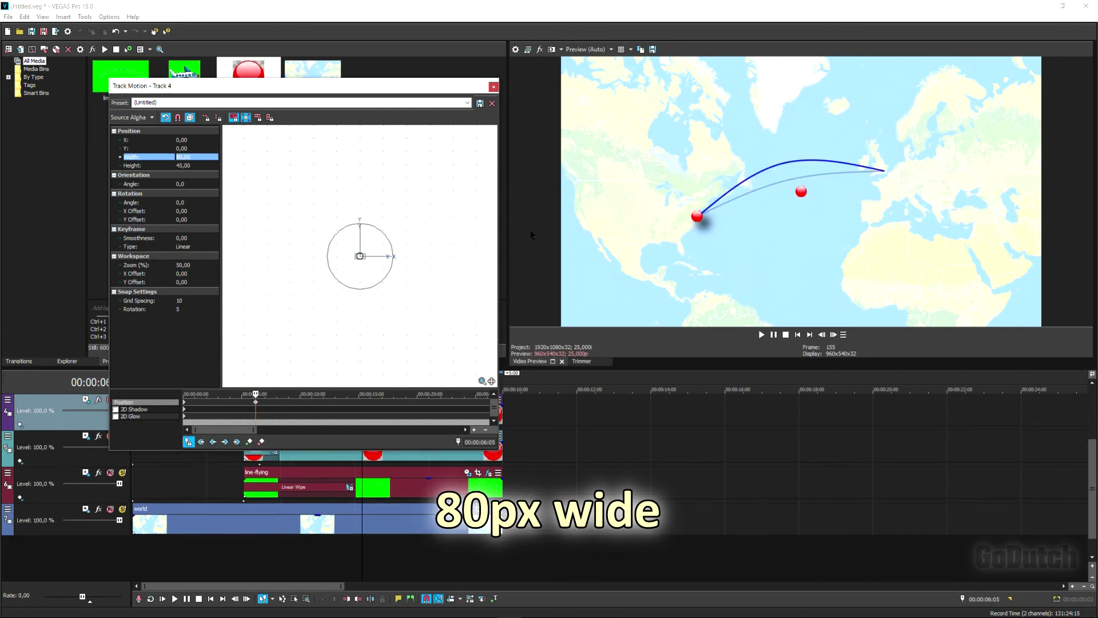
{"action": "left_click_drag", "start_coordinate": [361, 257], "coordinate": [403, 249]}
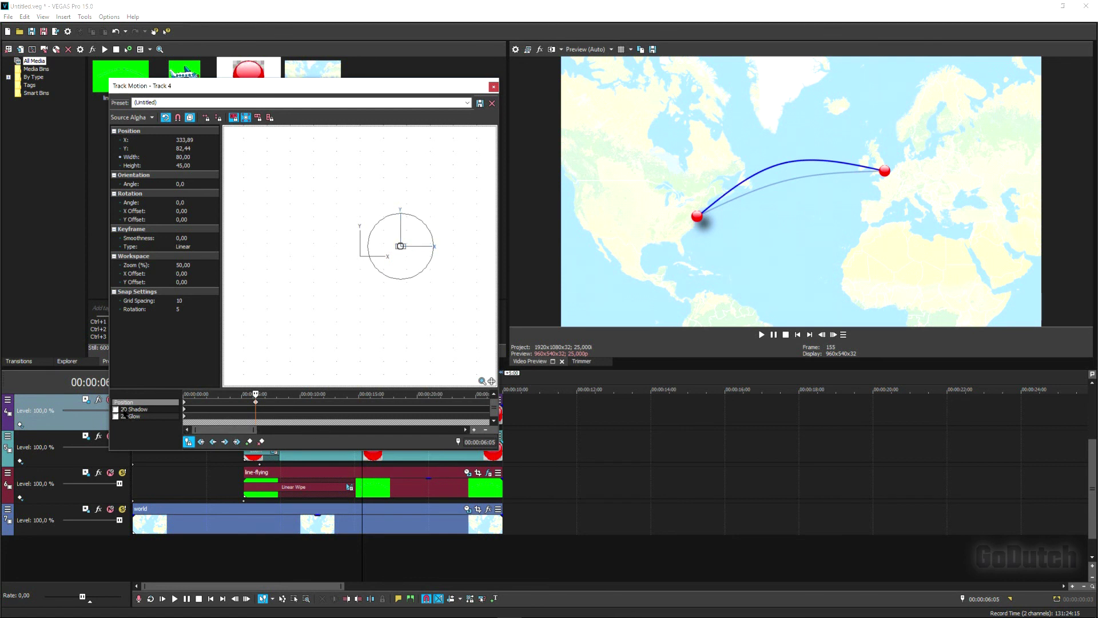
Enable the 2D shadow for track 4's dot with a blur of 3%.
{"action": "left_click", "coordinate": [116, 409]}
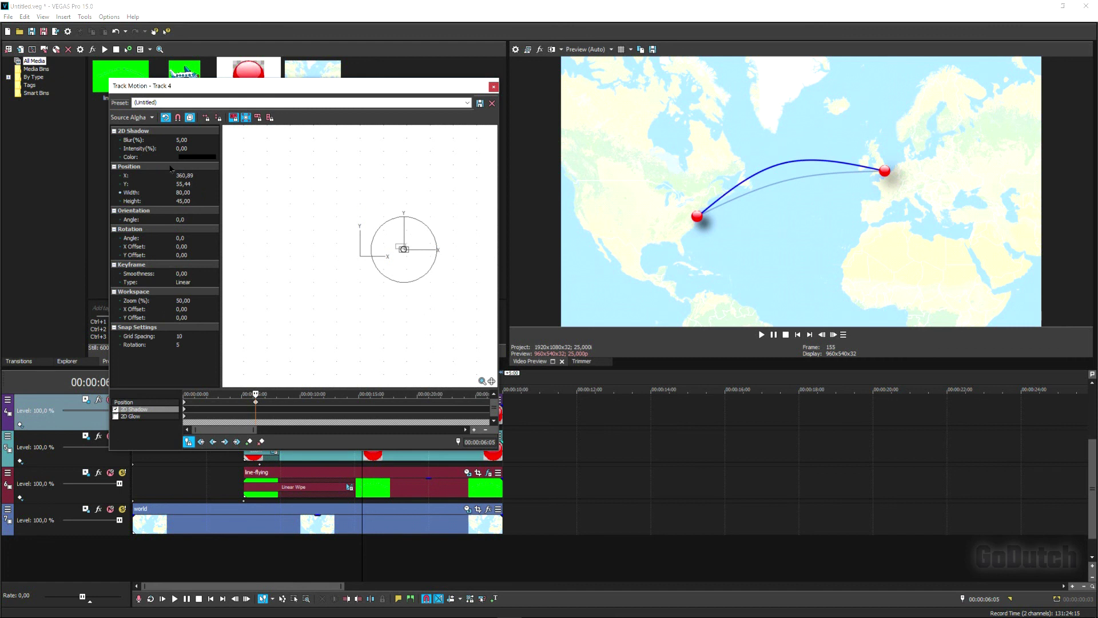
{"action": "left_click", "coordinate": [183, 140]}
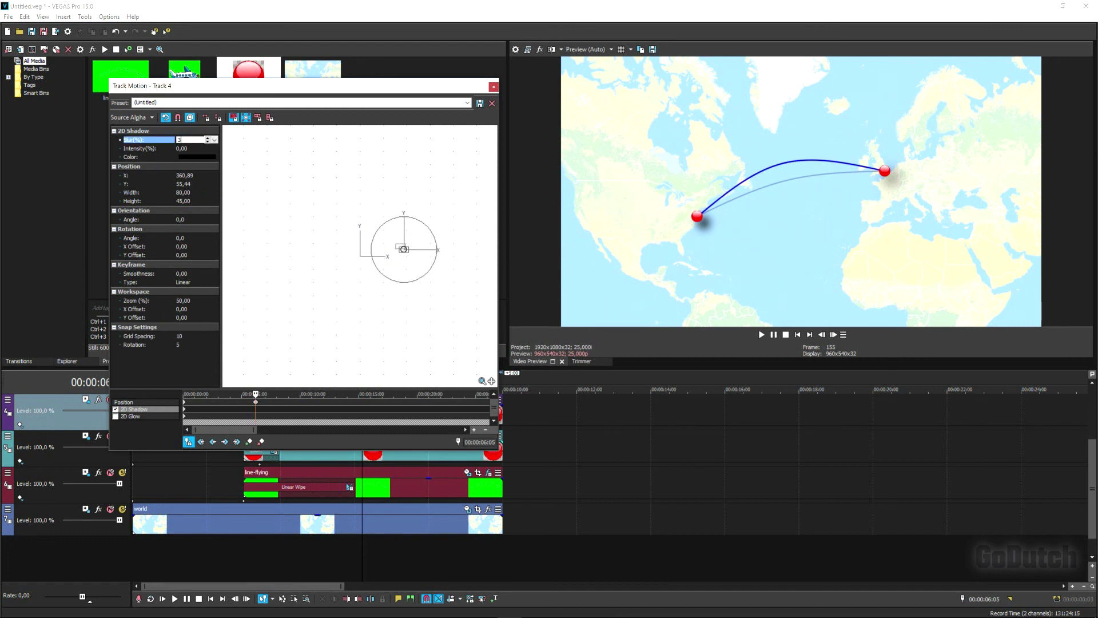
{"action": "key", "text": "Return"}
{"action": "left_click", "coordinate": [493, 88]}
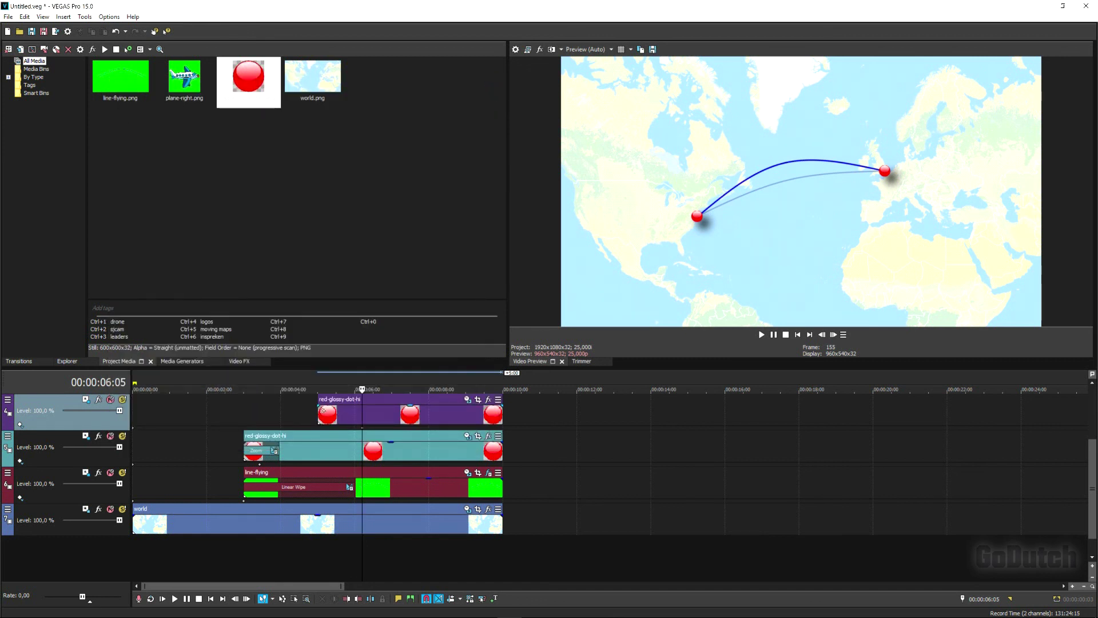
Give the dot event on track 4 a fade-in of about 1 second and apply the default Zoom transition to it.
{"action": "left_click_drag", "start_coordinate": [323, 410], "coordinate": [358, 414]}
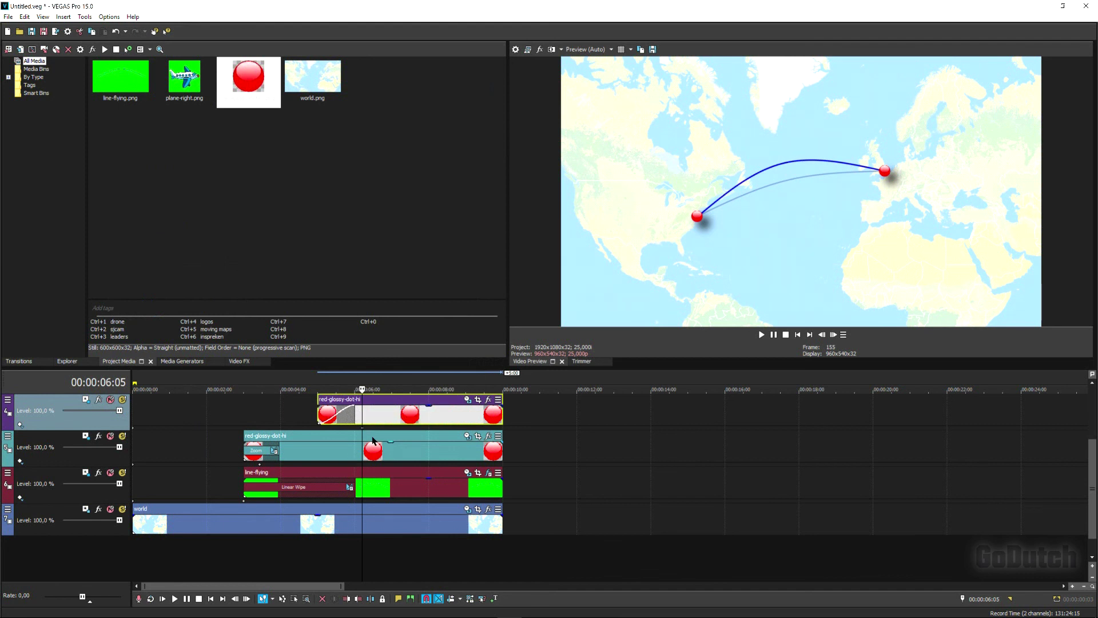
{"action": "left_click", "coordinate": [19, 361]}
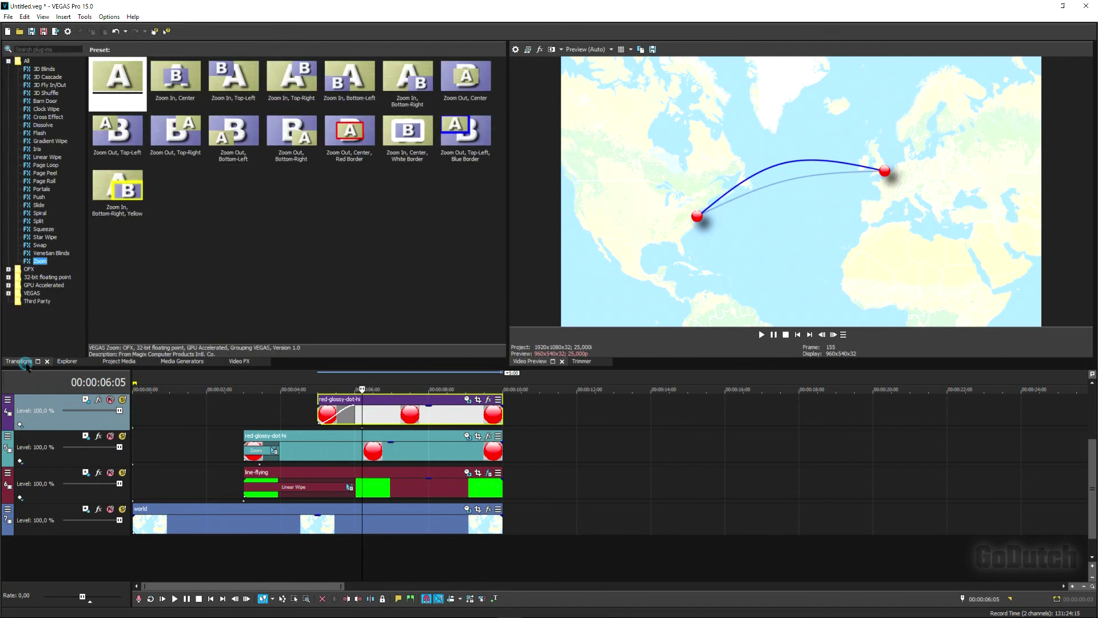
{"action": "left_click", "coordinate": [124, 78]}
{"action": "left_click_drag", "start_coordinate": [124, 77], "coordinate": [202, 186]}
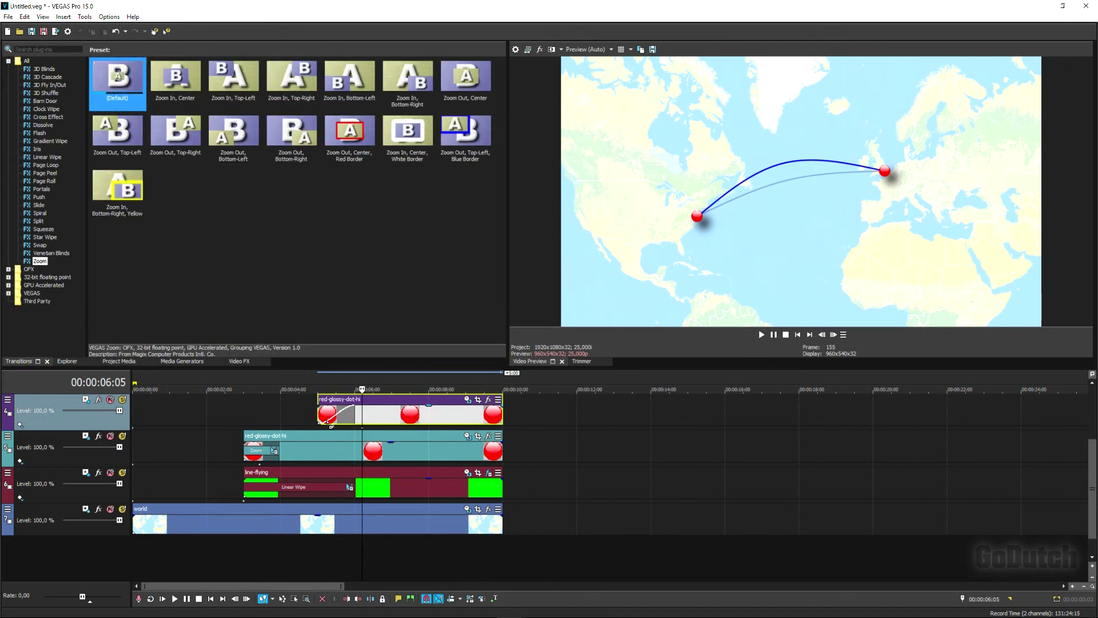
{"action": "left_click_drag", "start_coordinate": [329, 422], "coordinate": [327, 418]}
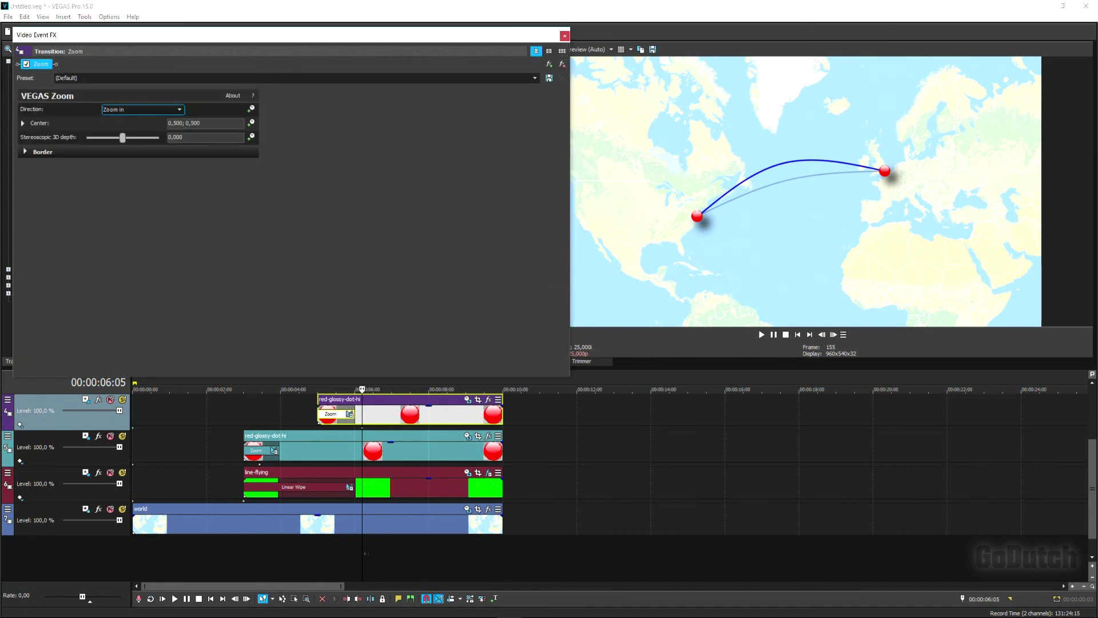
Step back and forth frame by frame through the Zoom transition on track 4 to check how the European dot grows and shifts.
{"action": "key", "text": "Left"}
{"action": "key", "text": "Left"}
{"action": "key", "text": "Left"}
{"action": "key", "text": "Left"}
{"action": "key", "text": "Left"}
{"action": "key", "text": "Left"}
{"action": "key", "text": "Left"}
{"action": "key", "text": "Left"}
{"action": "key", "text": "Left"}
{"action": "key", "text": "Left"}
{"action": "key", "text": "Left"}
{"action": "key", "text": "Left"}
{"action": "key", "text": "Left"}
{"action": "key", "text": "Left"}
{"action": "key", "text": "Left"}
{"action": "key", "text": "Left"}
{"action": "key", "text": "Left"}
{"action": "key", "text": "Left"}
{"action": "key", "text": "Left"}
{"action": "key", "text": "Left"}
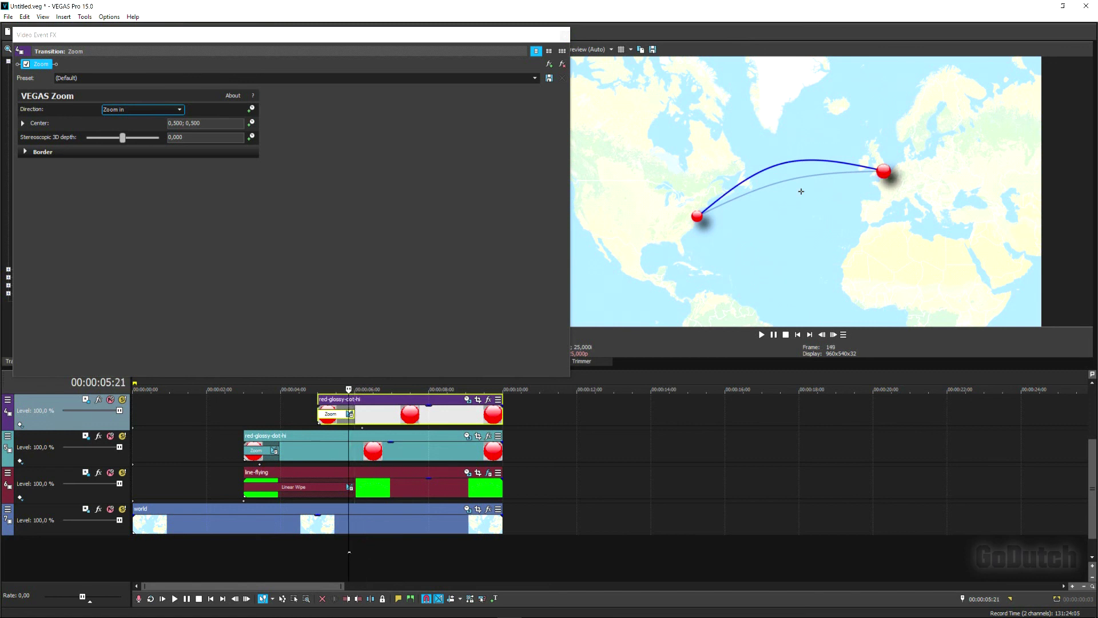
{"action": "key", "text": "Left"}
{"action": "key", "text": "Left"}
{"action": "key", "text": "Left"}
{"action": "key", "text": "Left"}
{"action": "key", "text": "Left"}
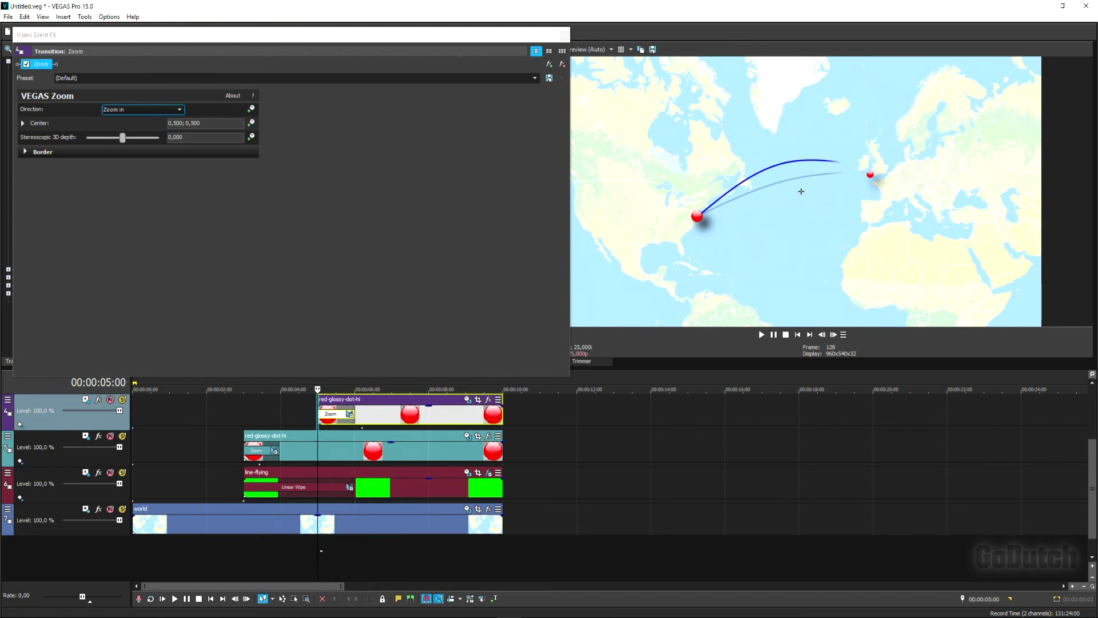
{"action": "key", "text": "Right"}
{"action": "key", "text": "Right"}
{"action": "key", "text": "Right"}
{"action": "key", "text": "Right"}
{"action": "key", "text": "Right"}
{"action": "key", "text": "Right"}
{"action": "key", "text": "Right"}
{"action": "key", "text": "Right"}
{"action": "key", "text": "Right"}
{"action": "key", "text": "Right"}
{"action": "key", "text": "Right"}
{"action": "key", "text": "Right"}
{"action": "key", "text": "Right"}
{"action": "key", "text": "Right"}
{"action": "key", "text": "Right"}
{"action": "key", "text": "Right"}
{"action": "key", "text": "Right"}
{"action": "key", "text": "Right"}
{"action": "key", "text": "Right"}
{"action": "key", "text": "Right"}
{"action": "key", "text": "Left"}
{"action": "key", "text": "Left"}
{"action": "key", "text": "Left"}
{"action": "key", "text": "Left"}
{"action": "key", "text": "Left"}
{"action": "key", "text": "Left"}
{"action": "key", "text": "Left"}
{"action": "key", "text": "Left"}
{"action": "key", "text": "Left"}
{"action": "key", "text": "Left"}
{"action": "key", "text": "Left"}
{"action": "key", "text": "Left"}
{"action": "key", "text": "Left"}
{"action": "key", "text": "Left"}
{"action": "key", "text": "Left"}
{"action": "key", "text": "Left"}
{"action": "key", "text": "Left"}
{"action": "key", "text": "Left"}
{"action": "key", "text": "Left"}
{"action": "key", "text": "Left"}
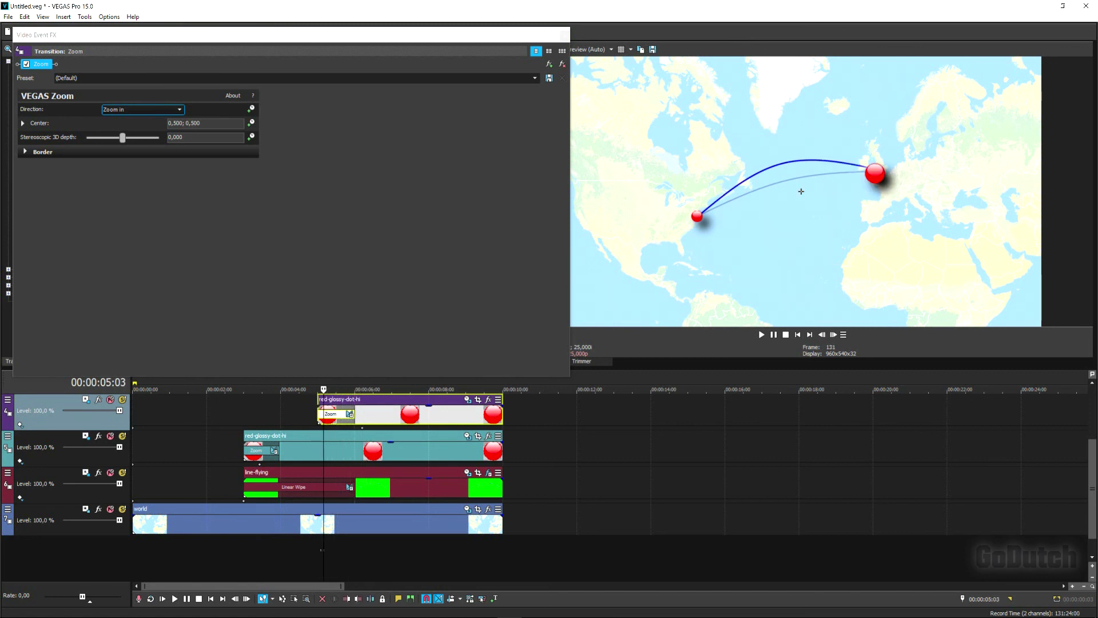
{"action": "key", "text": "Right"}
{"action": "key", "text": "Right"}
{"action": "key", "text": "Right"}
{"action": "key", "text": "Right"}
{"action": "key", "text": "Right"}
{"action": "key", "text": "Right"}
{"action": "key", "text": "Right"}
{"action": "key", "text": "Right"}
{"action": "key", "text": "Right"}
{"action": "key", "text": "Right"}
{"action": "key", "text": "Right"}
{"action": "key", "text": "Right"}
{"action": "key", "text": "Right"}
{"action": "key", "text": "Right"}
{"action": "key", "text": "Right"}
{"action": "key", "text": "Right"}
{"action": "key", "text": "Right"}
{"action": "key", "text": "Right"}
{"action": "key", "text": "Right"}
{"action": "key", "text": "Right"}
{"action": "key", "text": "Right"}
{"action": "key", "text": "Right"}
{"action": "key", "text": "Right"}
{"action": "key", "text": "Right"}
{"action": "key", "text": "Right"}
{"action": "key", "text": "Right"}
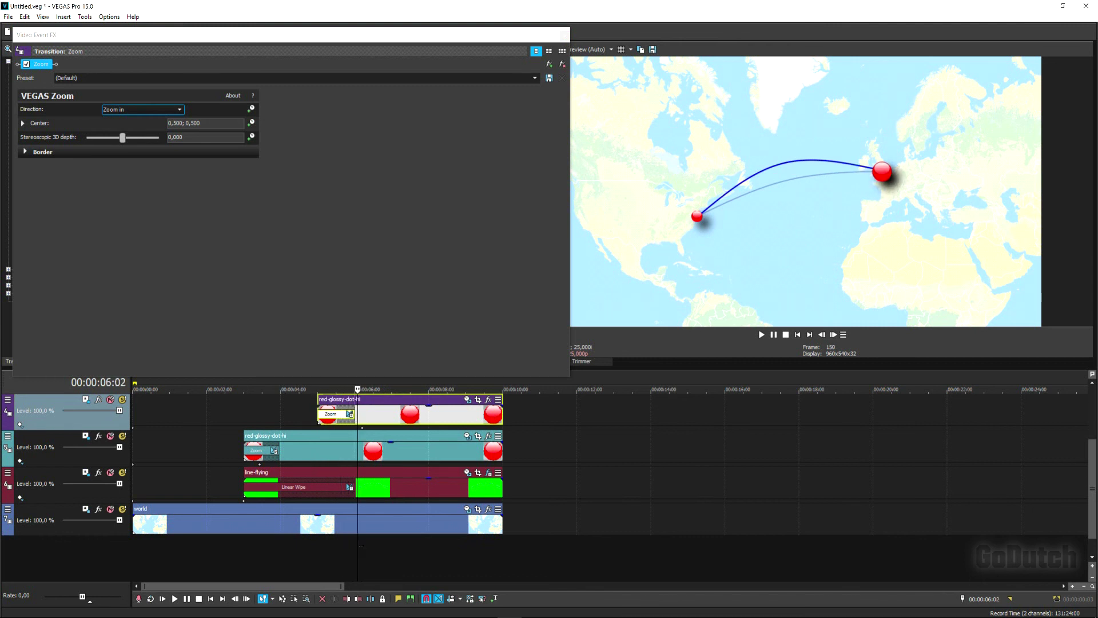
{"action": "key", "text": "Left"}
{"action": "key", "text": "Left"}
{"action": "key", "text": "Left"}
{"action": "key", "text": "Left"}
{"action": "key", "text": "Left"}
{"action": "key", "text": "Left"}
{"action": "key", "text": "Left"}
{"action": "key", "text": "Left"}
{"action": "key", "text": "Left"}
{"action": "key", "text": "Left"}
{"action": "key", "text": "Left"}
{"action": "key", "text": "Left"}
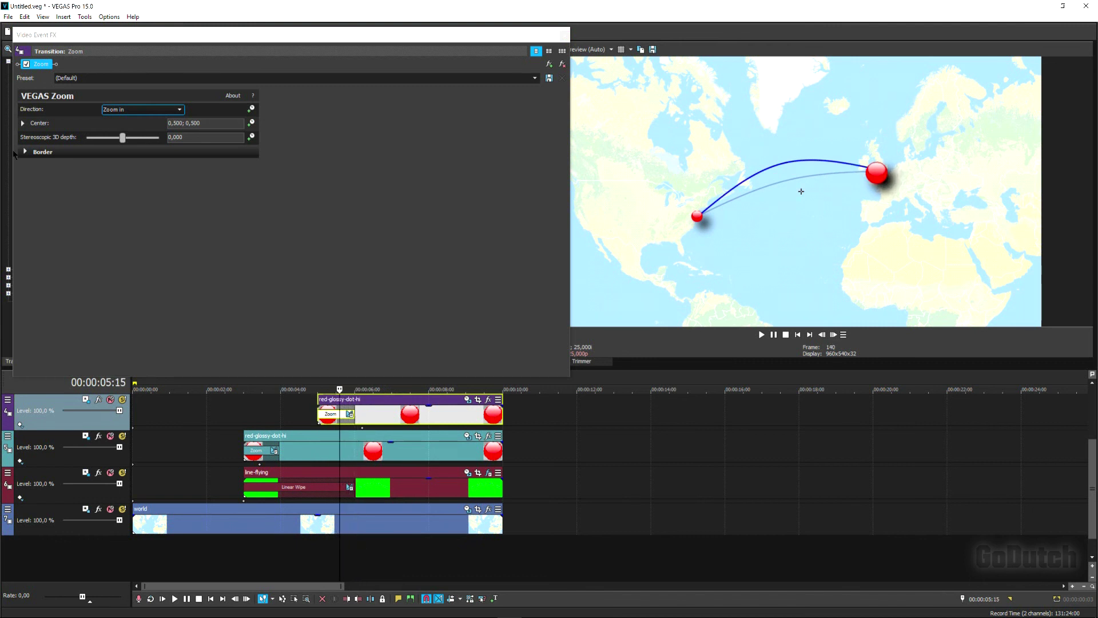
Move the Zoom transition's center onto the European dot, at about 0,666; 0,572.
{"action": "left_click", "coordinate": [22, 123]}
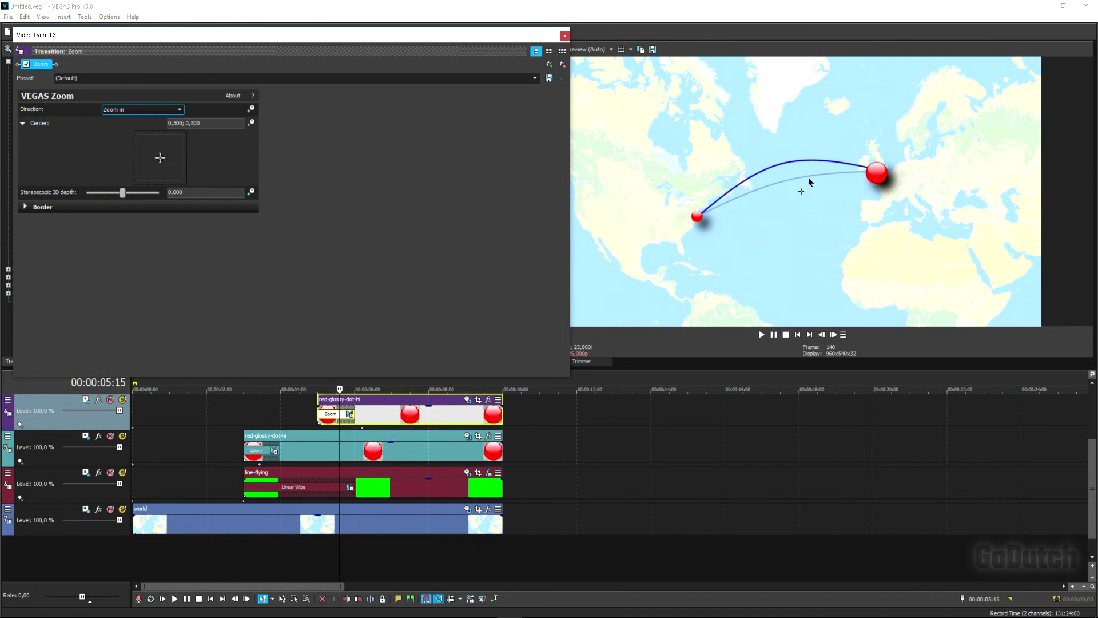
{"action": "left_click_drag", "start_coordinate": [802, 195], "coordinate": [883, 173]}
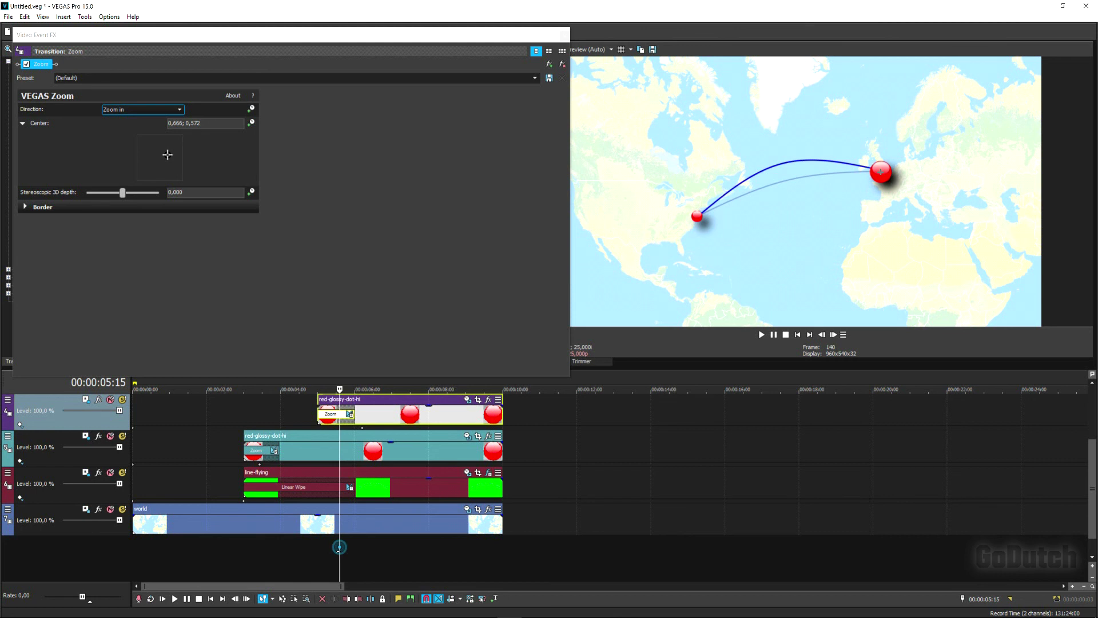
Scrub back through the timeline and play it from about 00:00:02:17 to check both dots' zoom animations.
{"action": "left_click", "coordinate": [316, 549]}
{"action": "mouse_move", "coordinate": [313, 550]}
{"action": "left_mouse_down"}
{"action": "mouse_move", "coordinate": [300, 549]}
{"action": "mouse_move", "coordinate": [371, 548]}
{"action": "mouse_move", "coordinate": [292, 549]}
{"action": "left_mouse_up"}
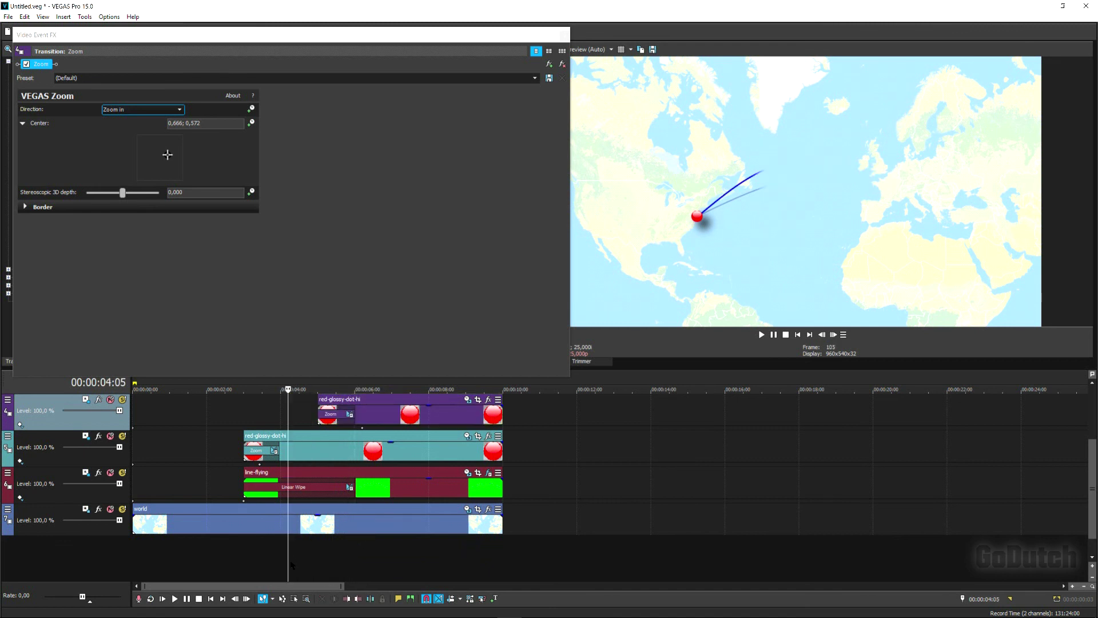
{"action": "left_click", "coordinate": [206, 547]}
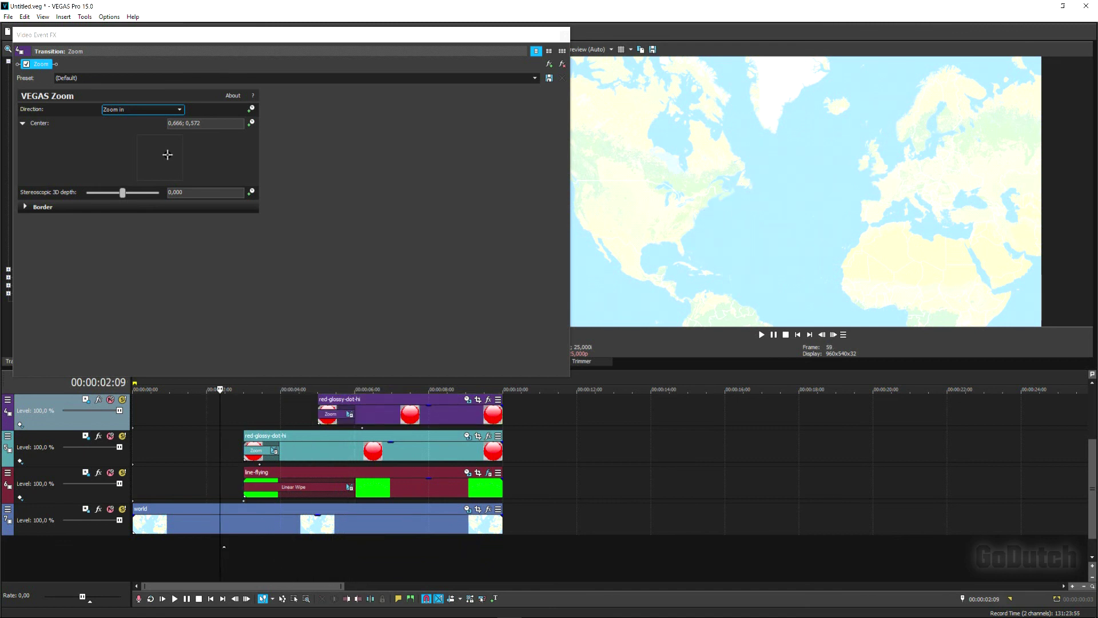
{"action": "left_click", "coordinate": [220, 549]}
{"action": "key", "text": "space"}
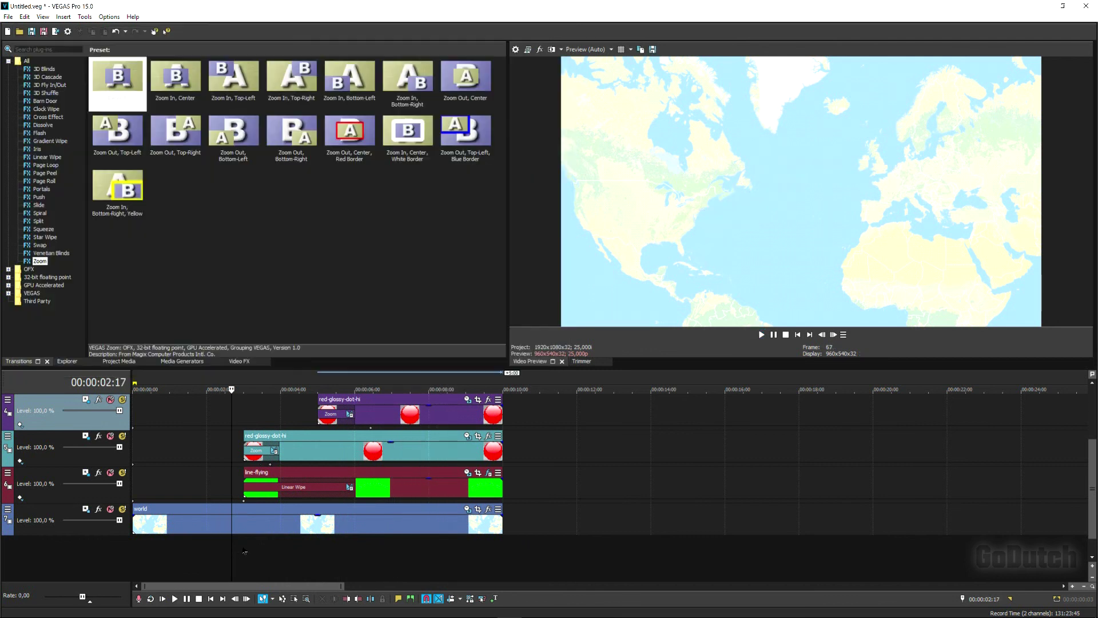
{"action": "key", "text": "space"}
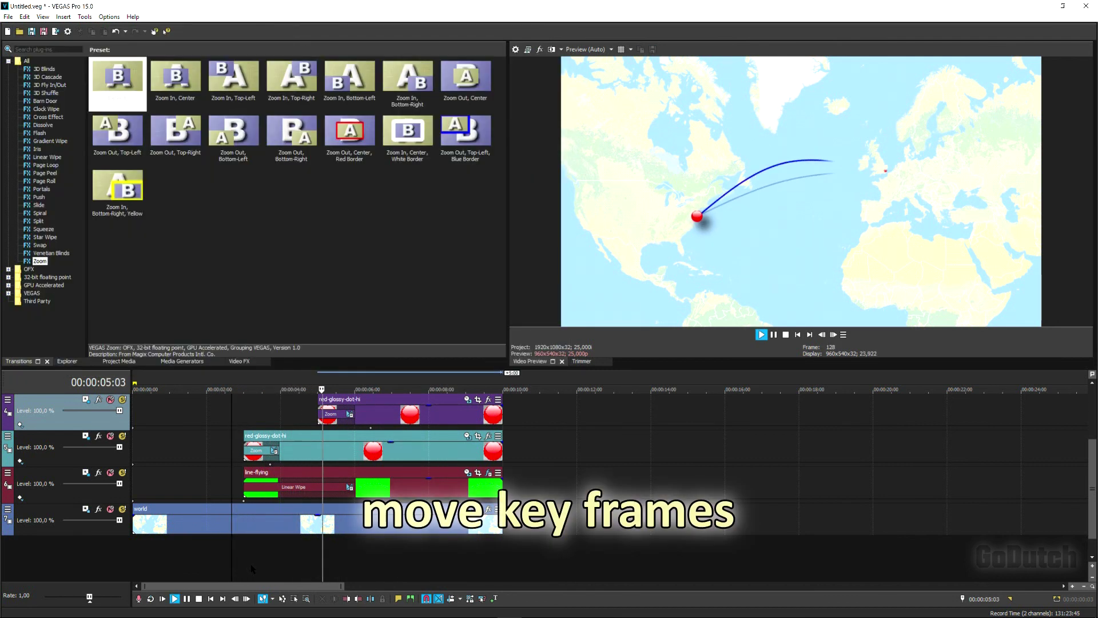
{"action": "key", "text": "space"}
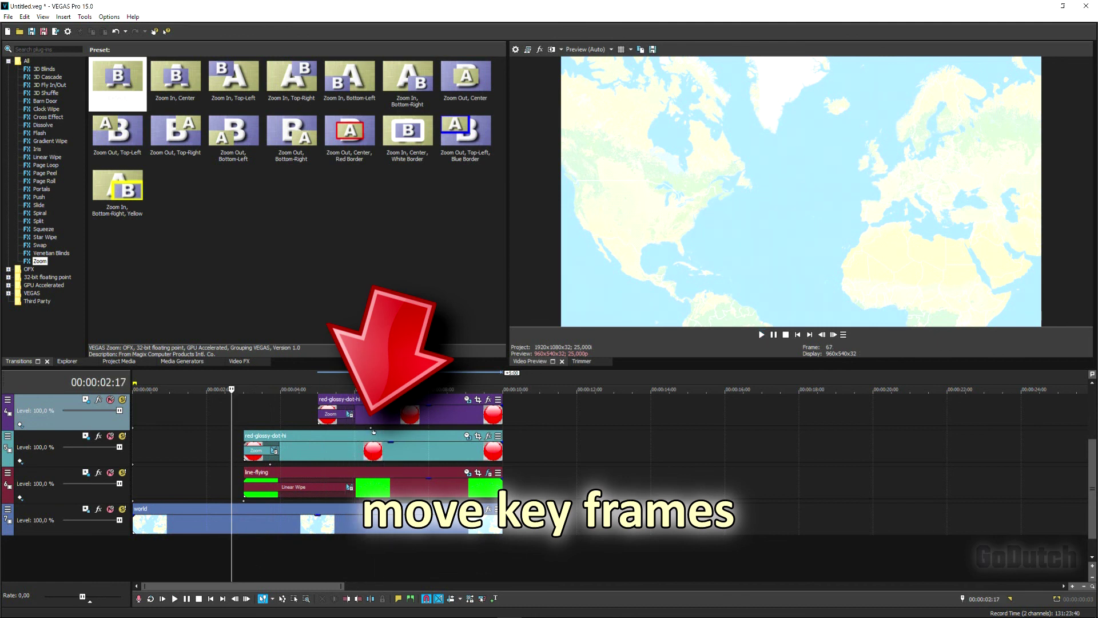
Move the keyframes of tracks 4 and 5 to the start of their dot events and play the result.
{"action": "left_click_drag", "start_coordinate": [371, 428], "coordinate": [322, 432]}
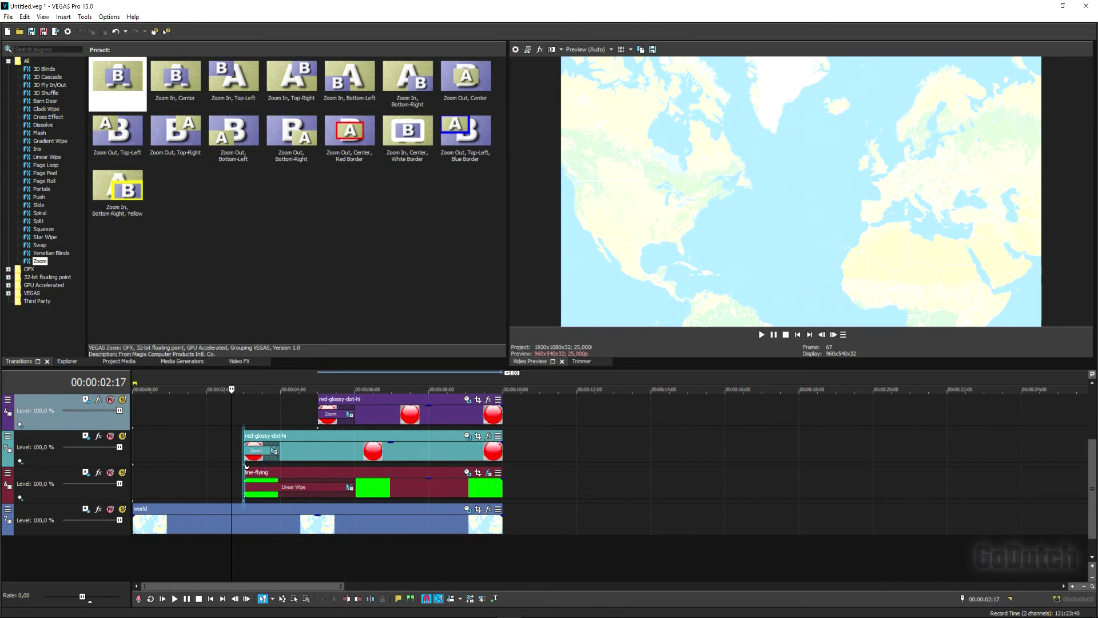
{"action": "left_click", "coordinate": [240, 550]}
{"action": "key", "text": "space"}
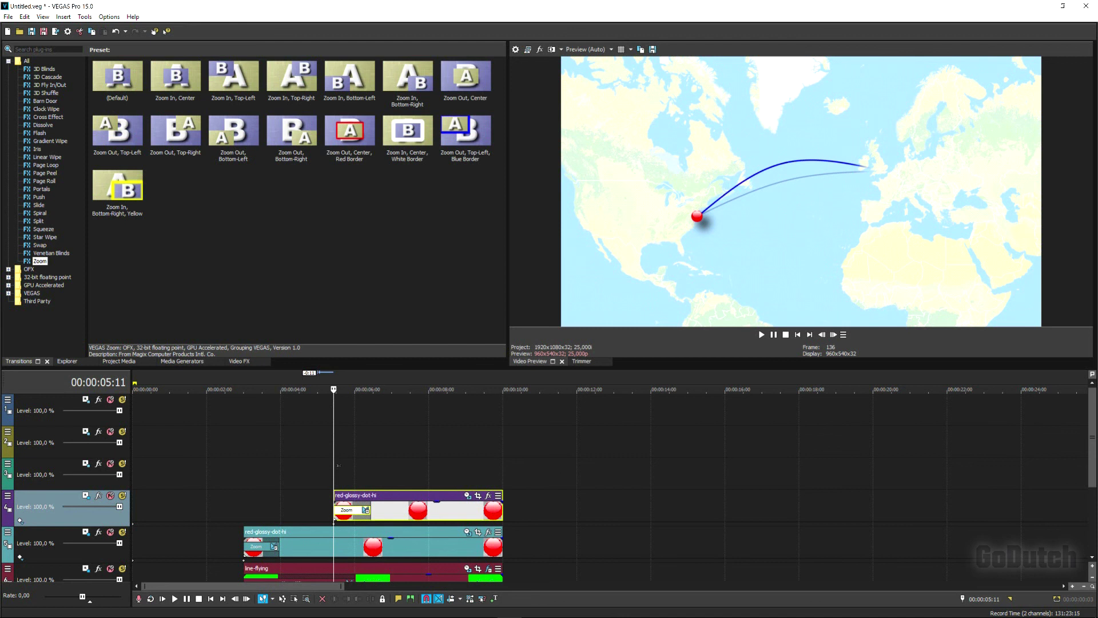
Add a VEGAS Titles & Text event on track 3 at about 00:00:04:00 with the text "New York".
{"action": "left_click_drag", "start_coordinate": [337, 465], "coordinate": [284, 461]}
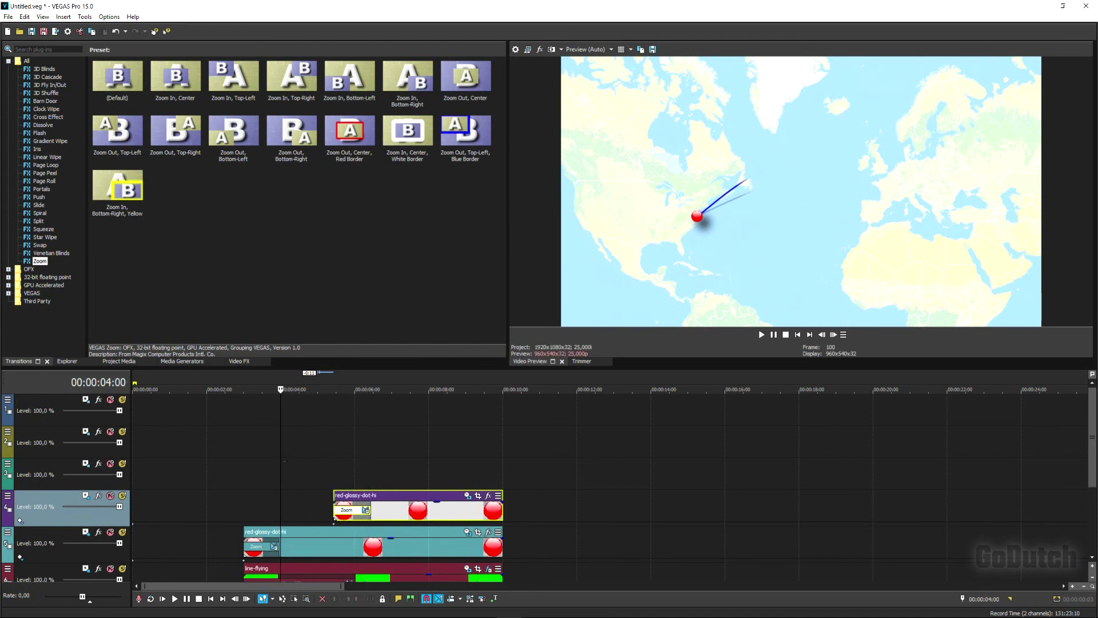
{"action": "left_click", "coordinate": [281, 475]}
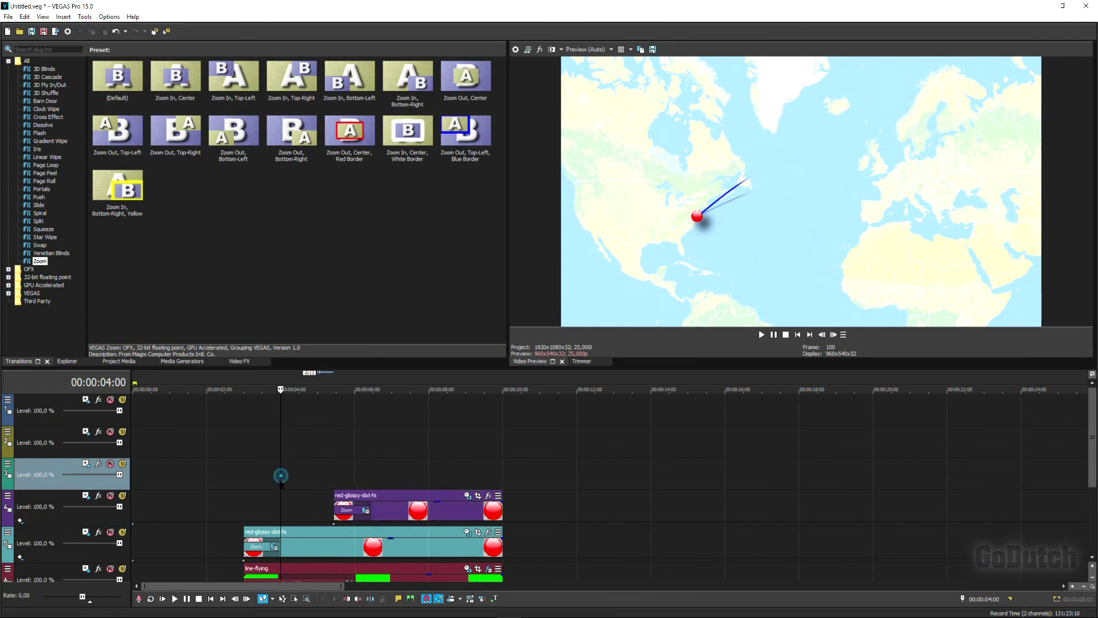
{"action": "left_click", "coordinate": [495, 599]}
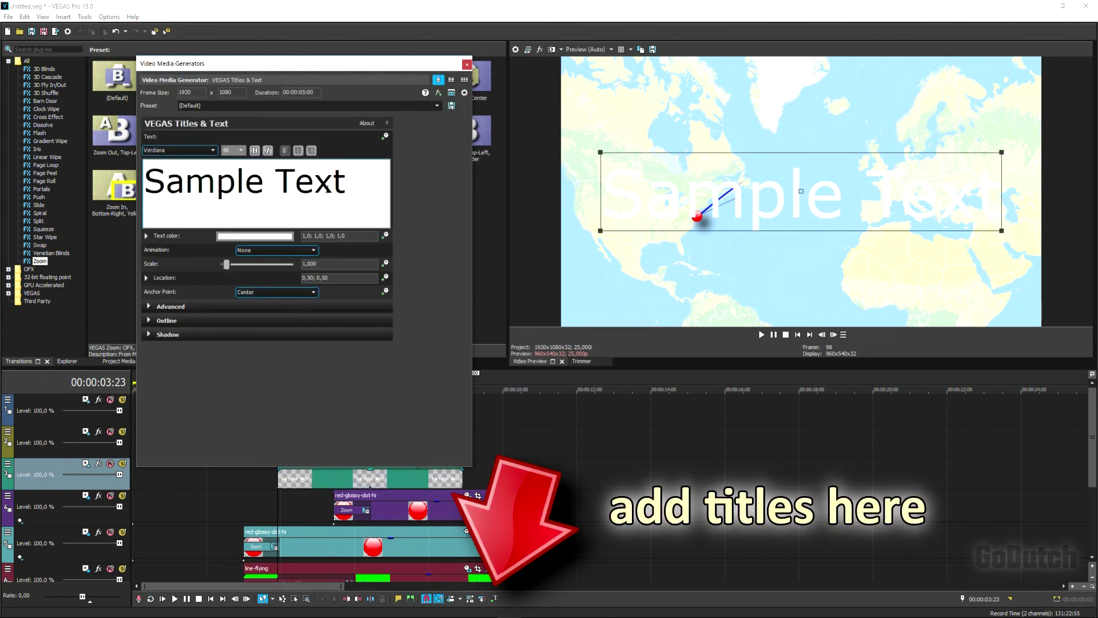
{"action": "left_click_drag", "start_coordinate": [352, 190], "coordinate": [144, 184]}
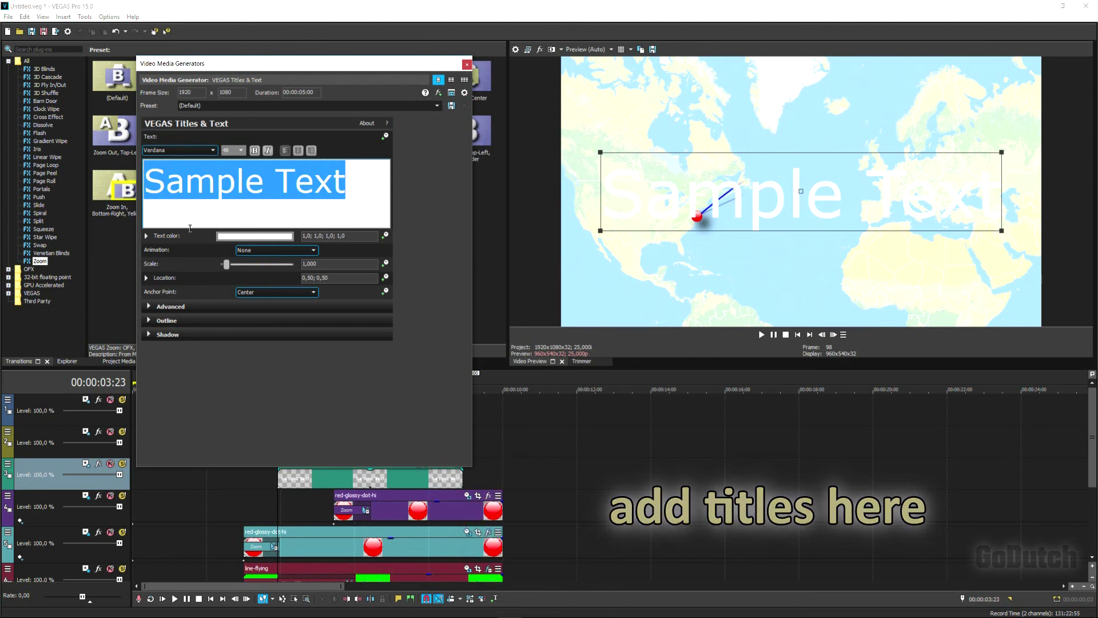
{"action": "type", "text": "New York"}
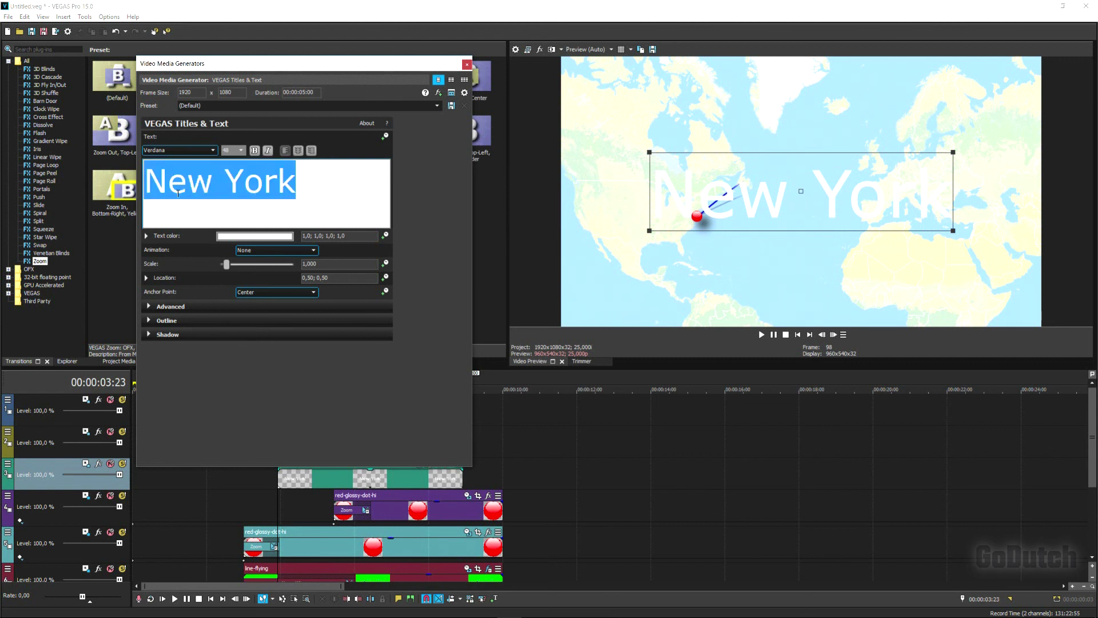
Set the New York title's font to RowdyHeavy Regular and its text color to near-black (0,0; 0,01; 0,01; 1,0).
{"action": "left_click", "coordinate": [213, 152]}
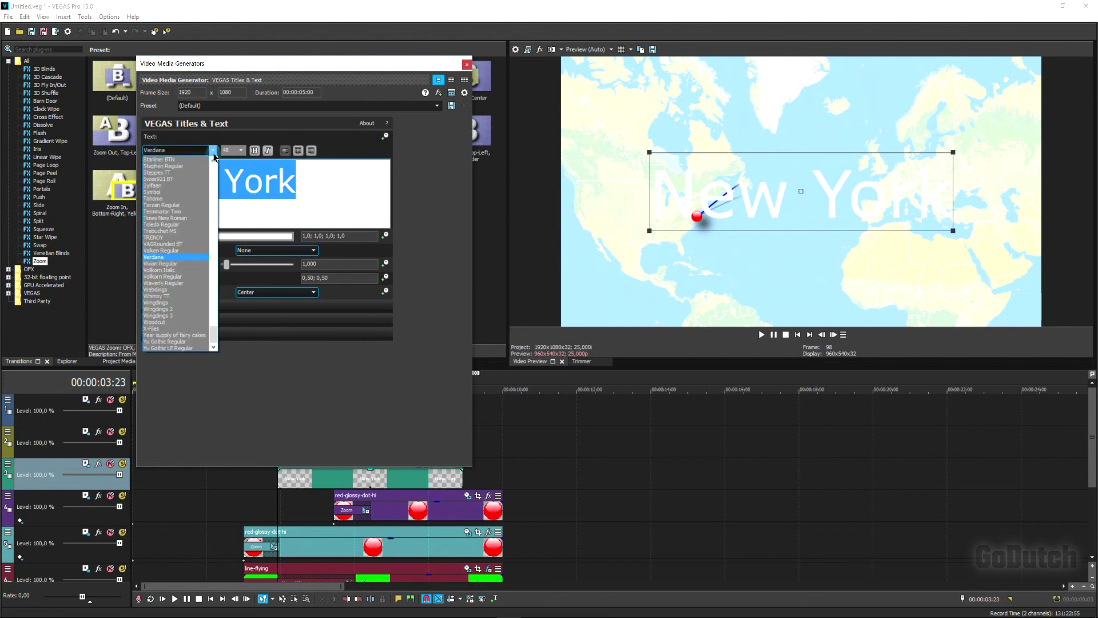
{"action": "scroll", "coordinate": [194, 198], "scroll_direction": "up", "scroll_amount": 3}
{"action": "scroll", "coordinate": [195, 197], "scroll_direction": "up", "scroll_amount": 7}
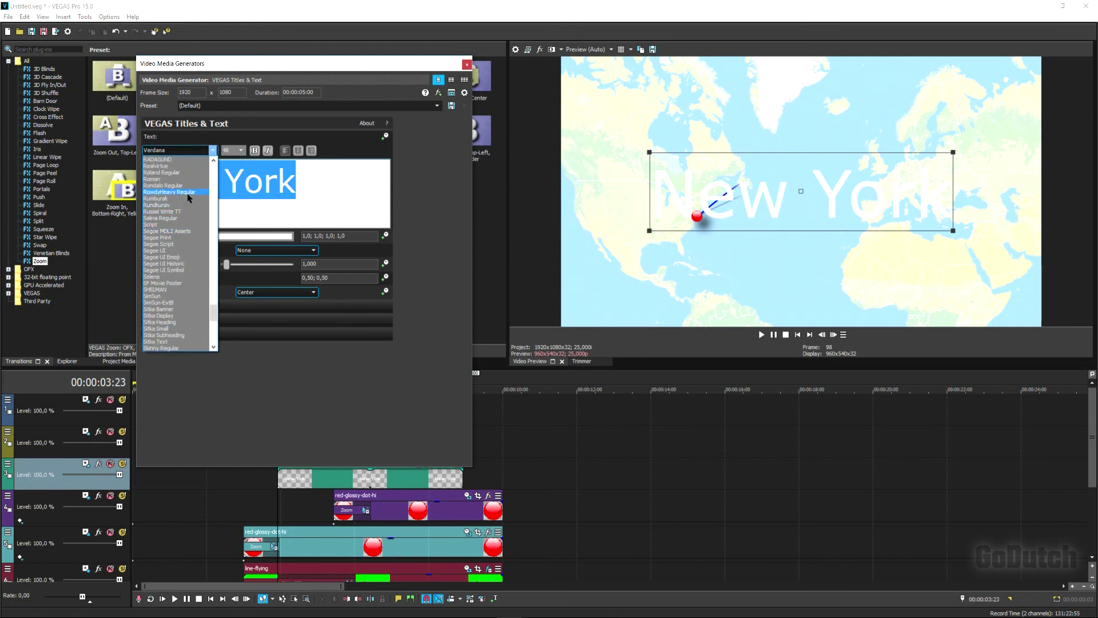
{"action": "left_click", "coordinate": [192, 193]}
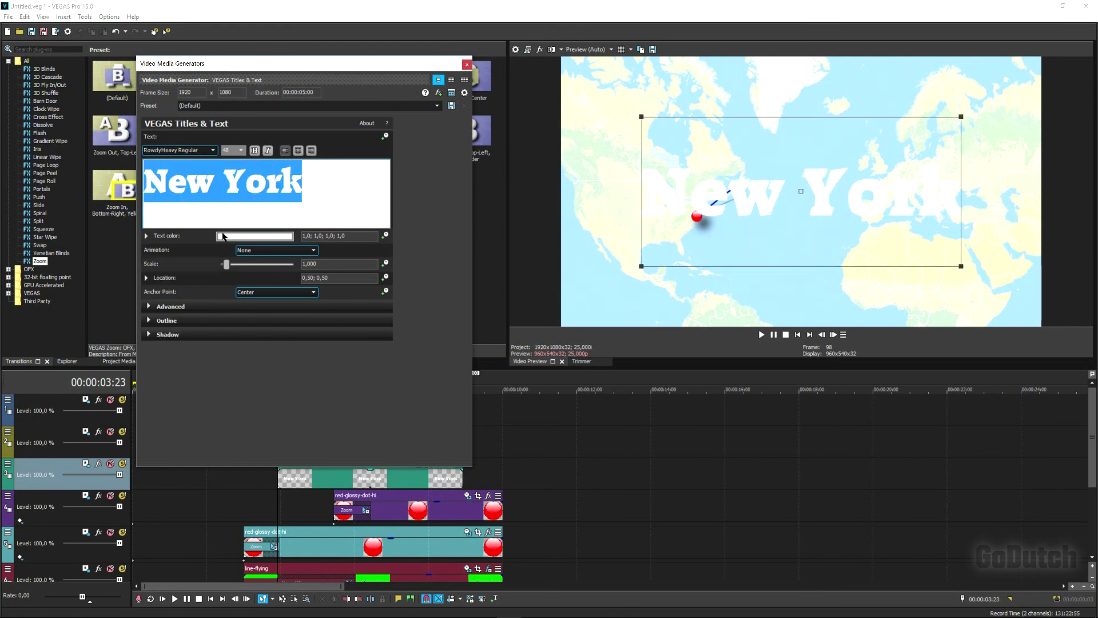
{"action": "left_click", "coordinate": [250, 238]}
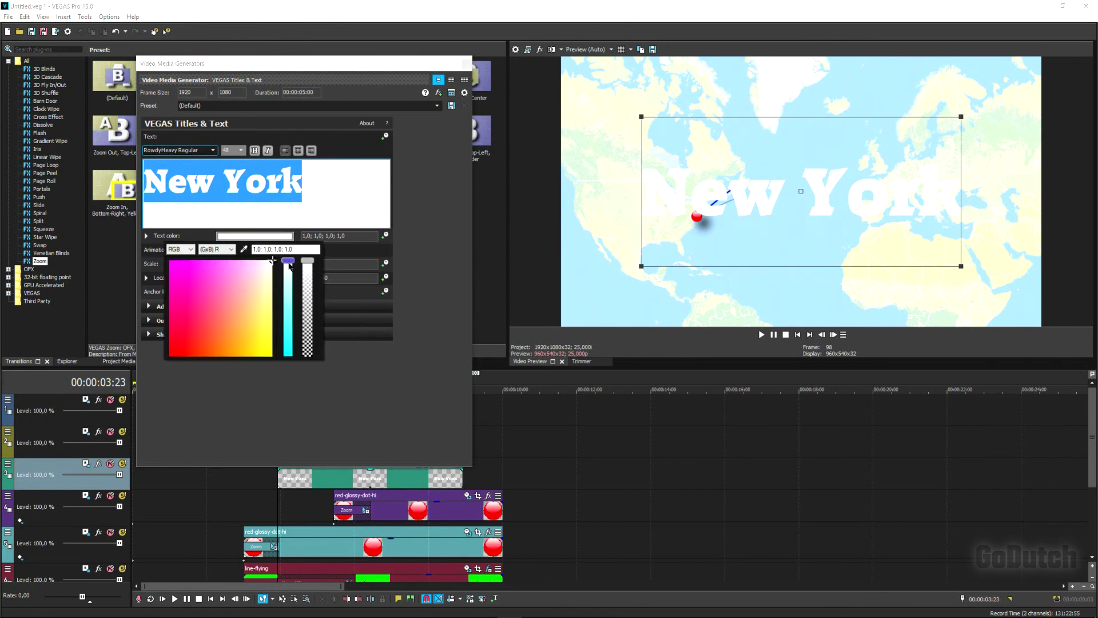
{"action": "left_click_drag", "start_coordinate": [290, 266], "coordinate": [289, 368]}
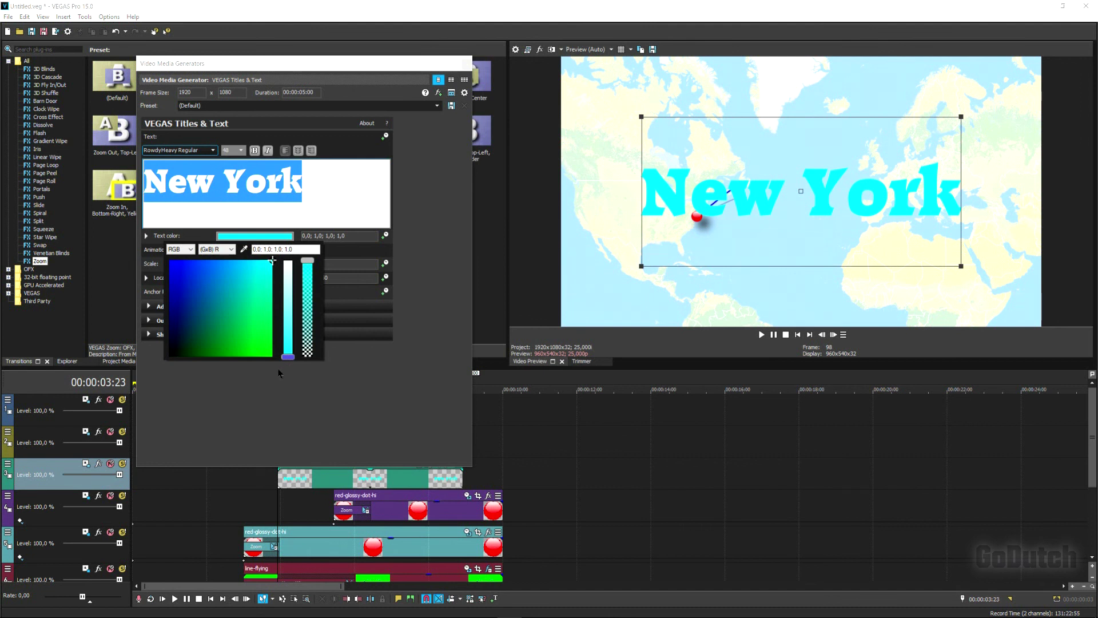
{"action": "left_click", "coordinate": [171, 356]}
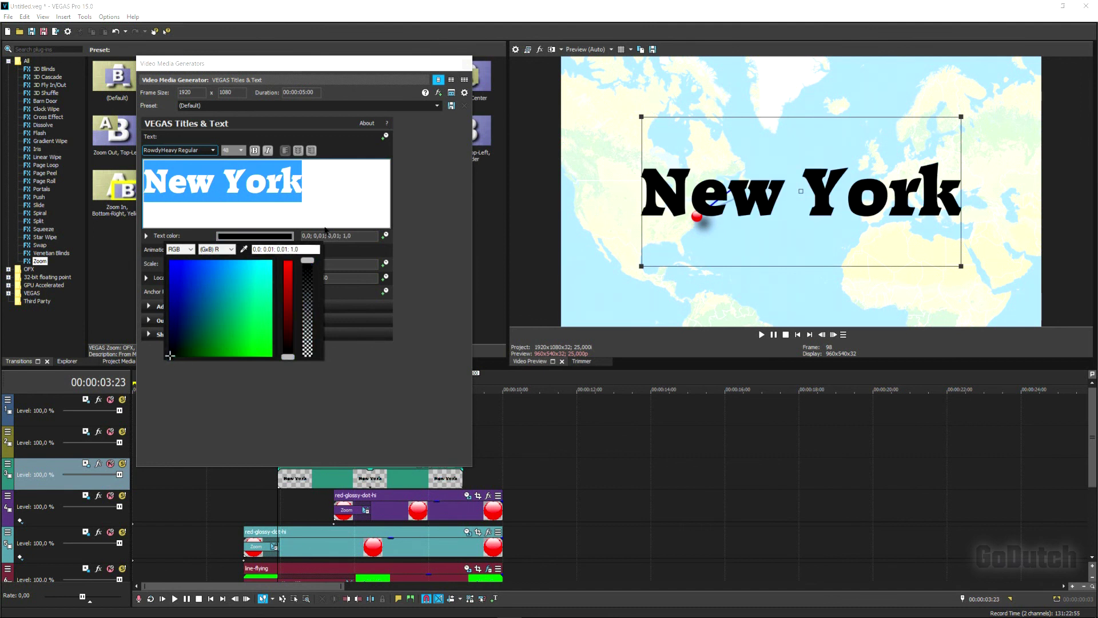
Shrink the New York title to a scale of about 0,214 and place it beside the American dot, at about 0,19; 0,37.
{"action": "left_click_drag", "start_coordinate": [966, 271], "coordinate": [656, 231]}
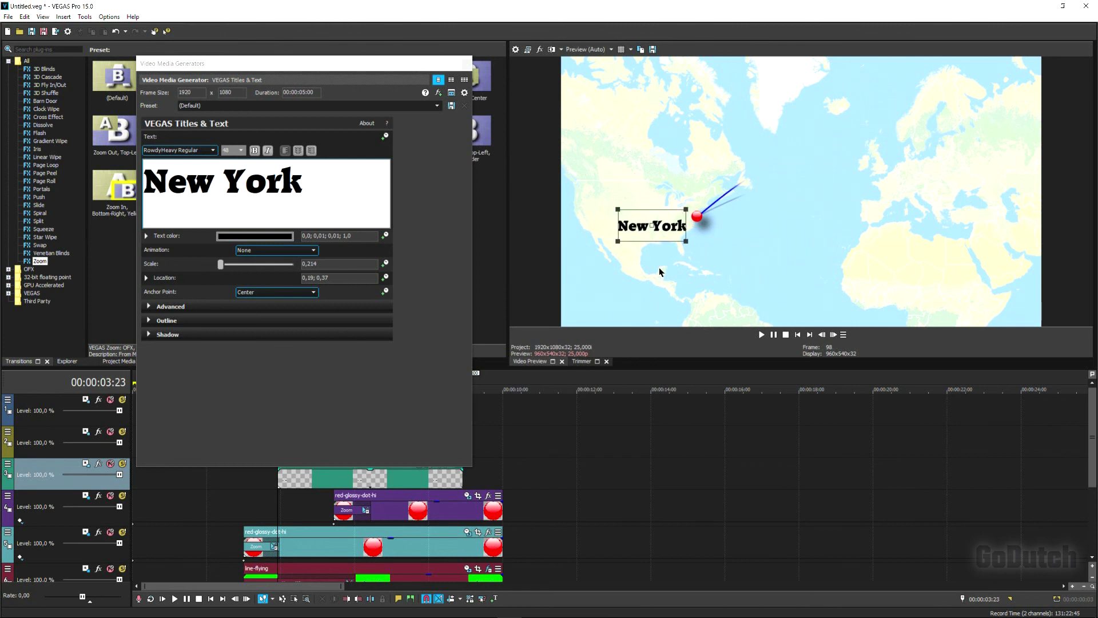
{"action": "left_click", "coordinate": [466, 64]}
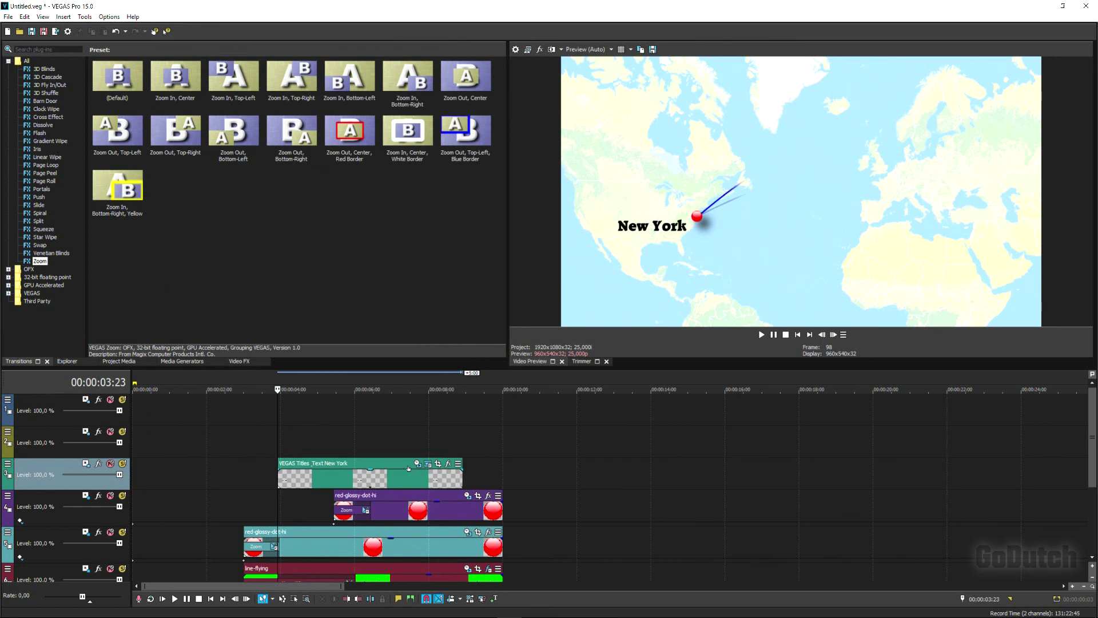
Copy the New York title from track 3 to track 2 at 00:00:05:14, creating a new copy of the source media.
{"action": "left_click", "coordinate": [353, 474]}
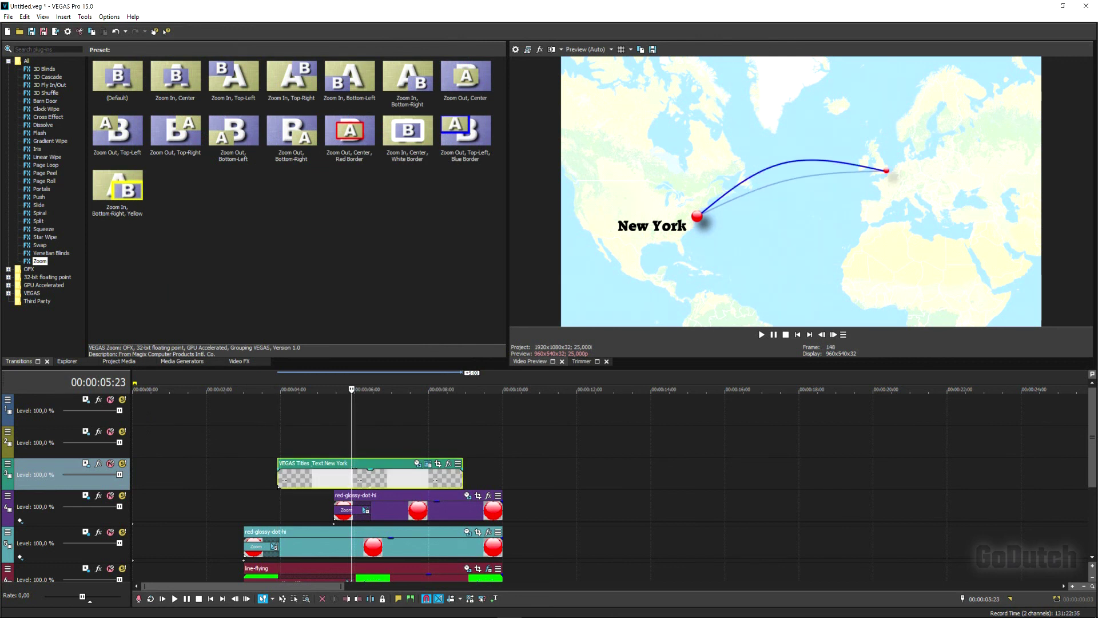
{"action": "key", "text": "ctrl+c"}
{"action": "left_click", "coordinate": [338, 443]}
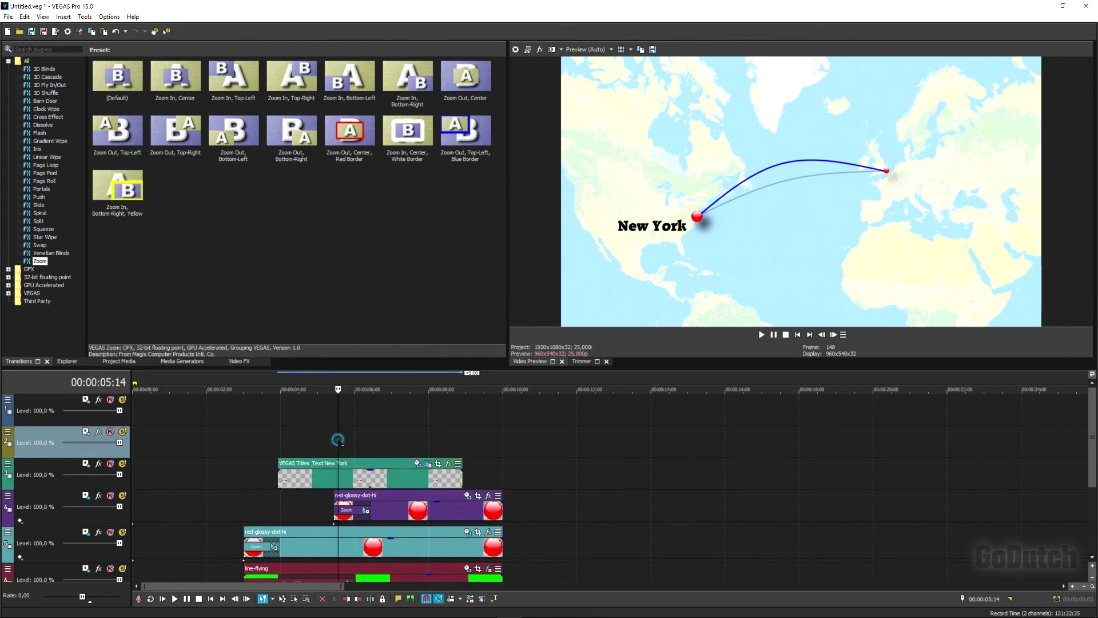
{"action": "key", "text": "ctrl+v"}
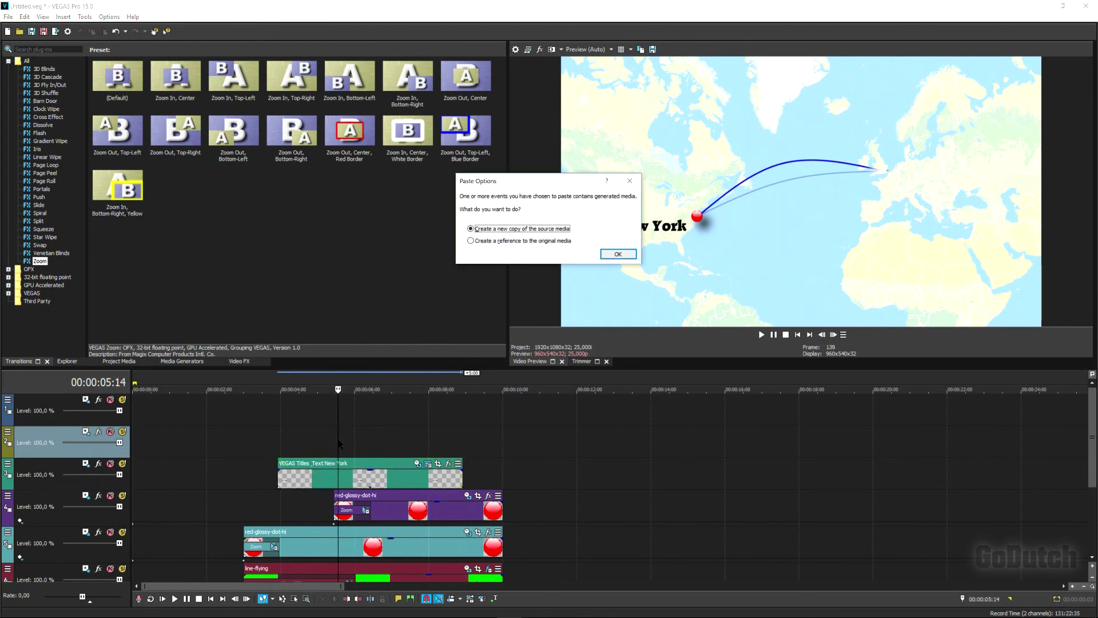
{"action": "left_click", "coordinate": [618, 254]}
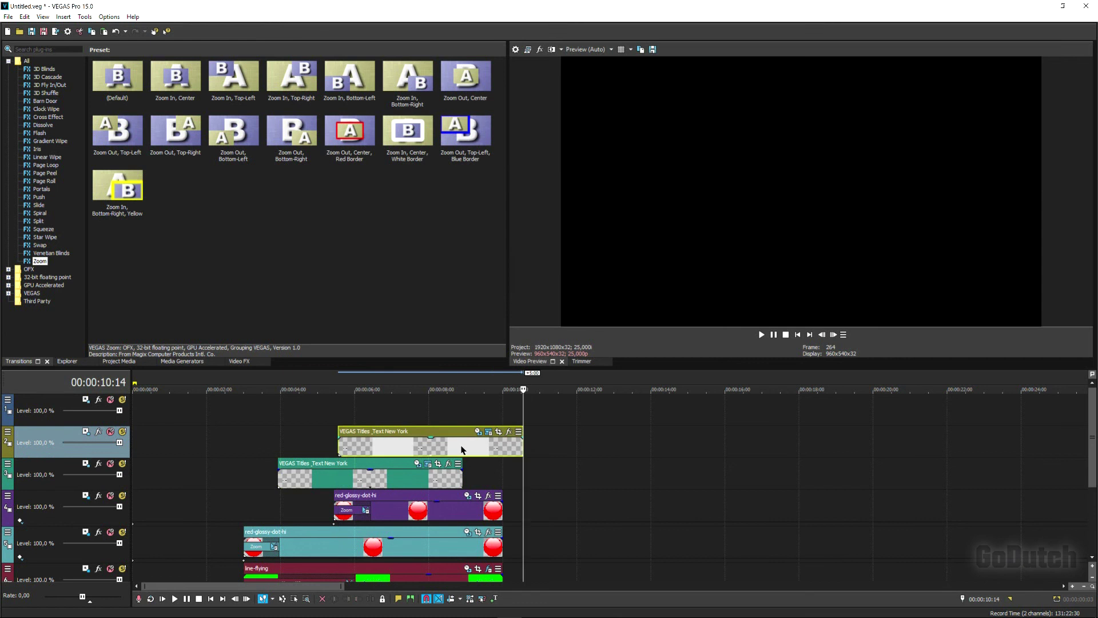
Move the copied title on track 2 beside the European dot, at location about 0,76; 0,62.
{"action": "left_click", "coordinate": [429, 415]}
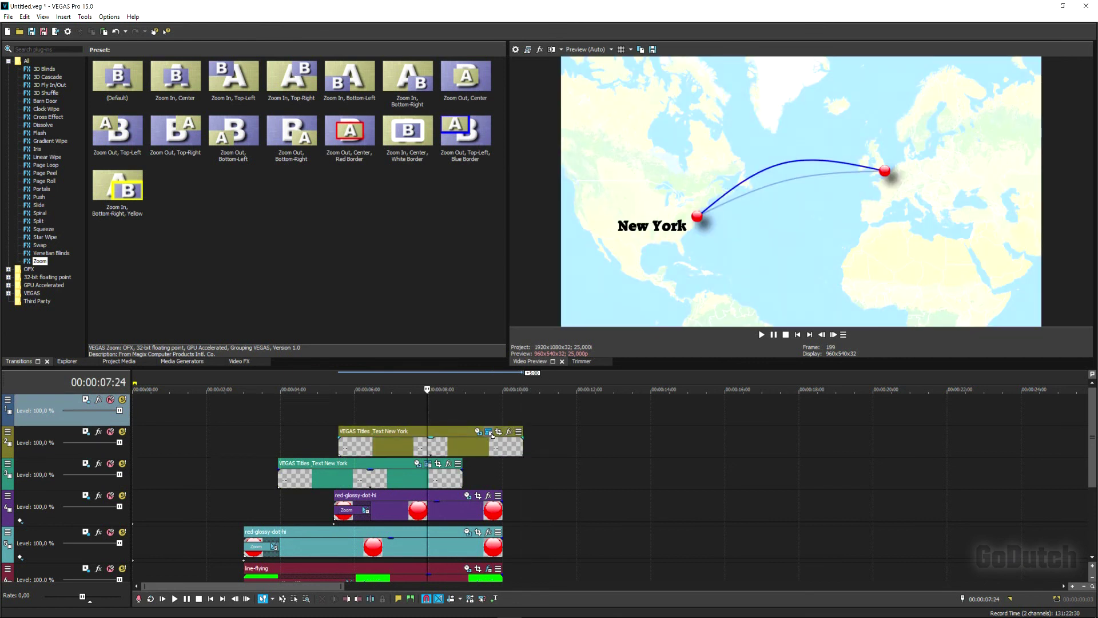
{"action": "left_click", "coordinate": [489, 432]}
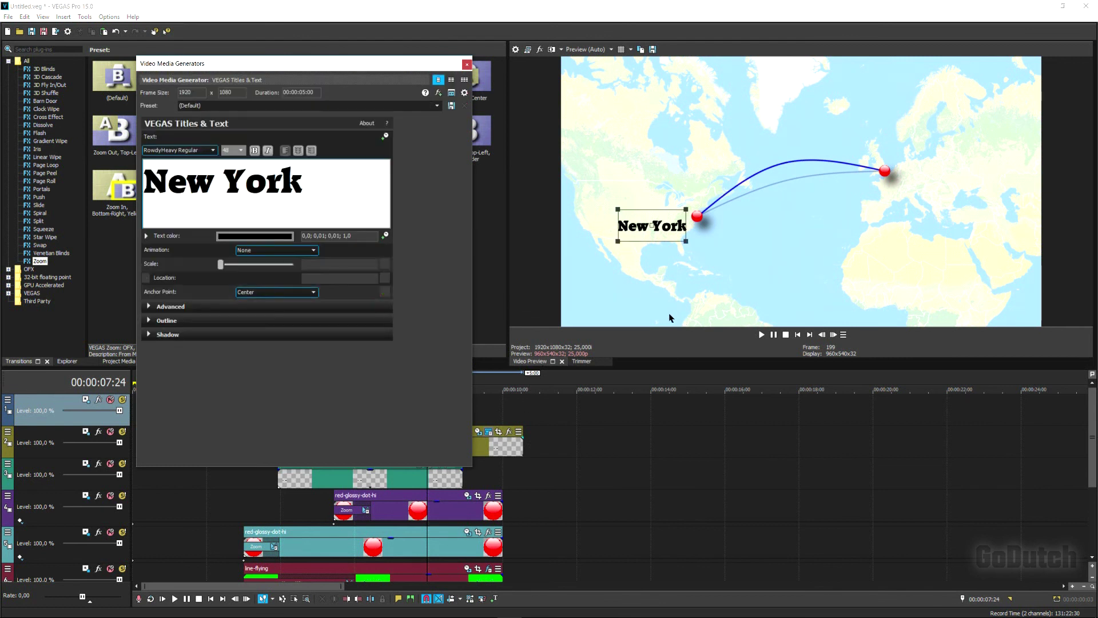
{"action": "left_click_drag", "start_coordinate": [656, 230], "coordinate": [931, 165]}
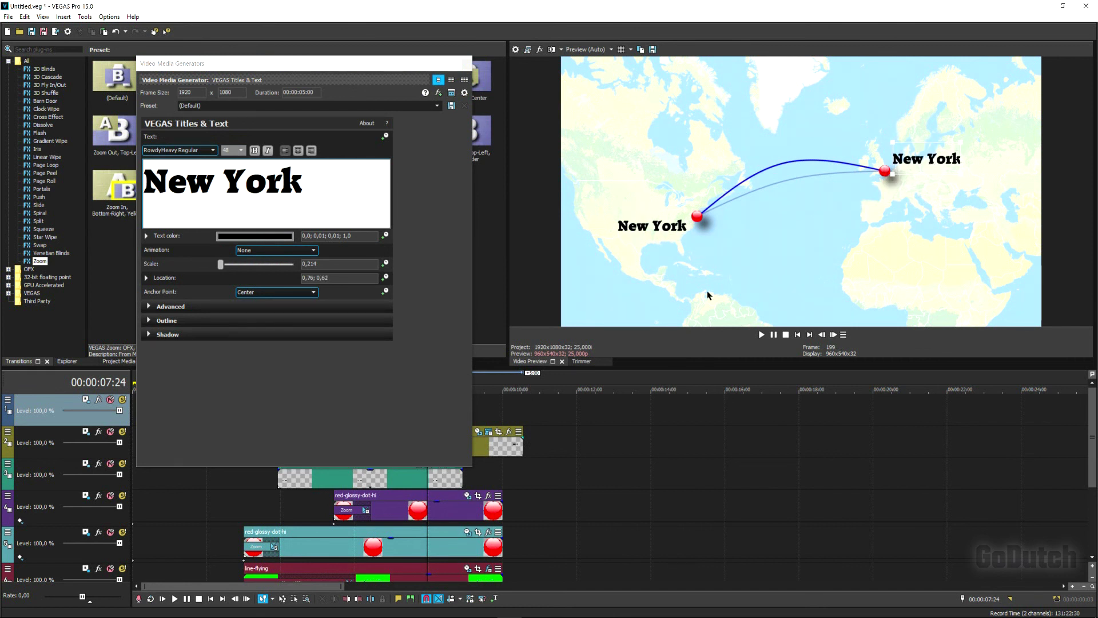
Replace the copied title's text with "London" and move it beside the European dot, at location about 0,73; 0,64.
{"action": "left_click", "coordinate": [299, 182]}
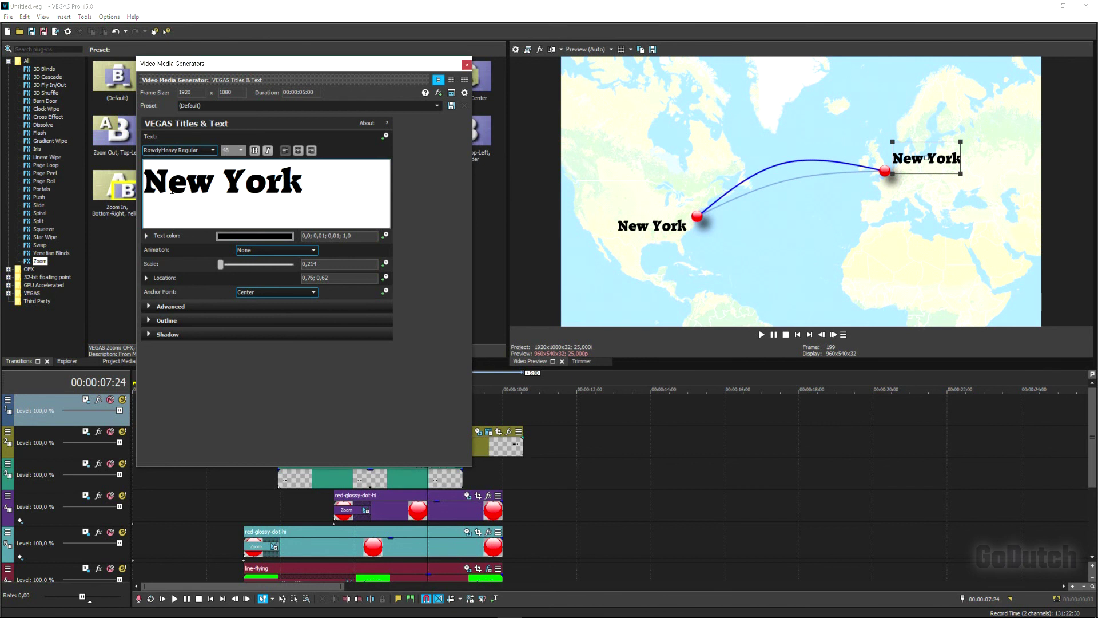
{"action": "left_click_drag", "start_coordinate": [311, 190], "coordinate": [187, 196]}
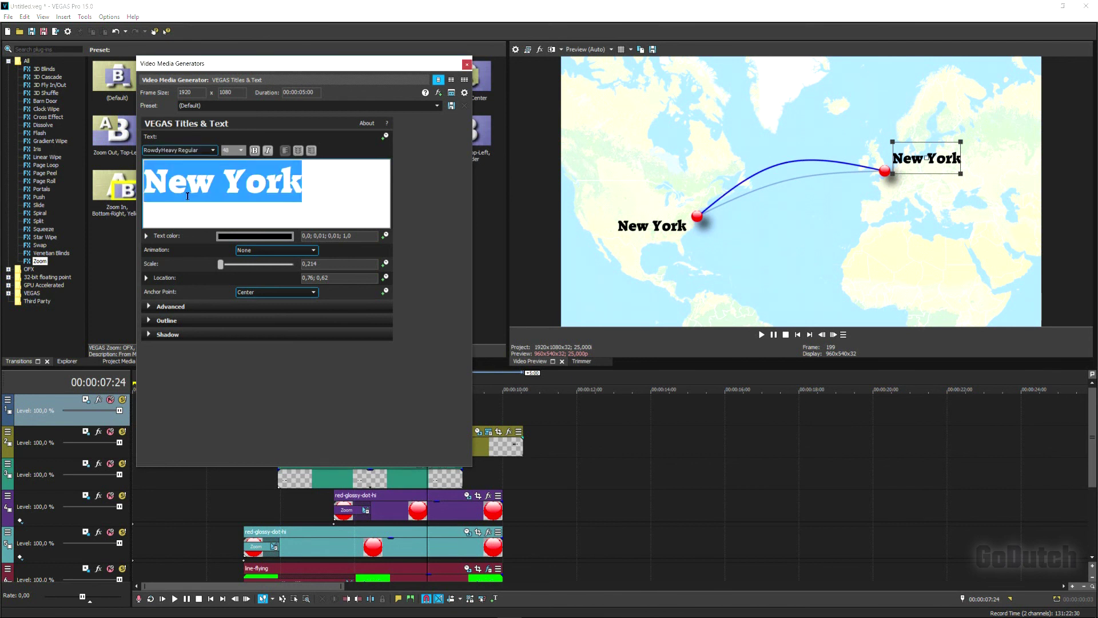
{"action": "type", "text": "London"}
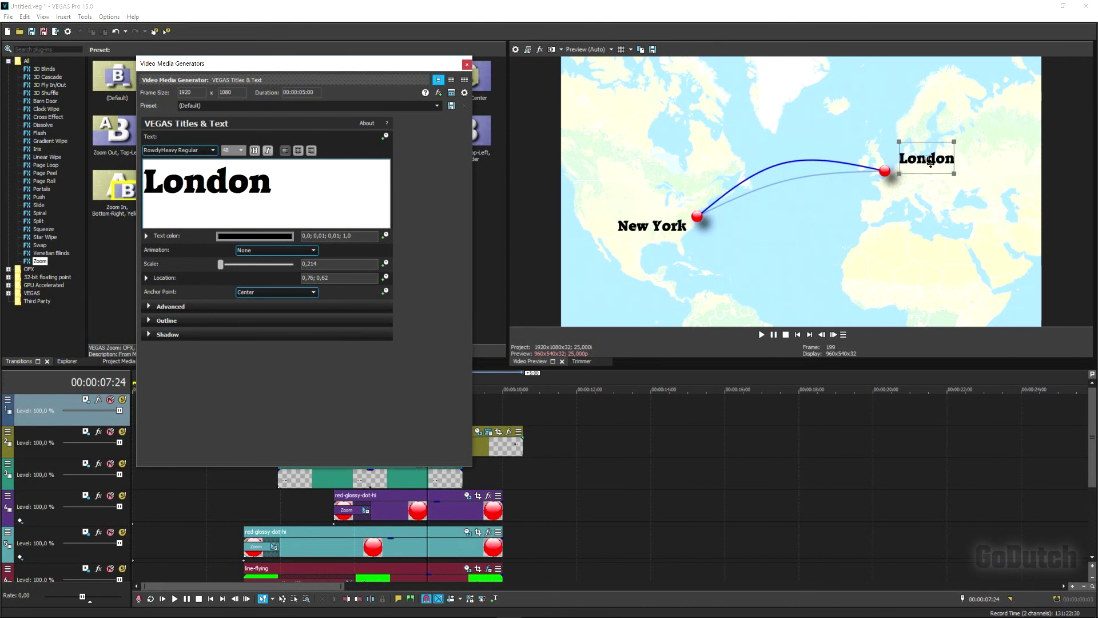
{"action": "left_click_drag", "start_coordinate": [931, 163], "coordinate": [917, 159]}
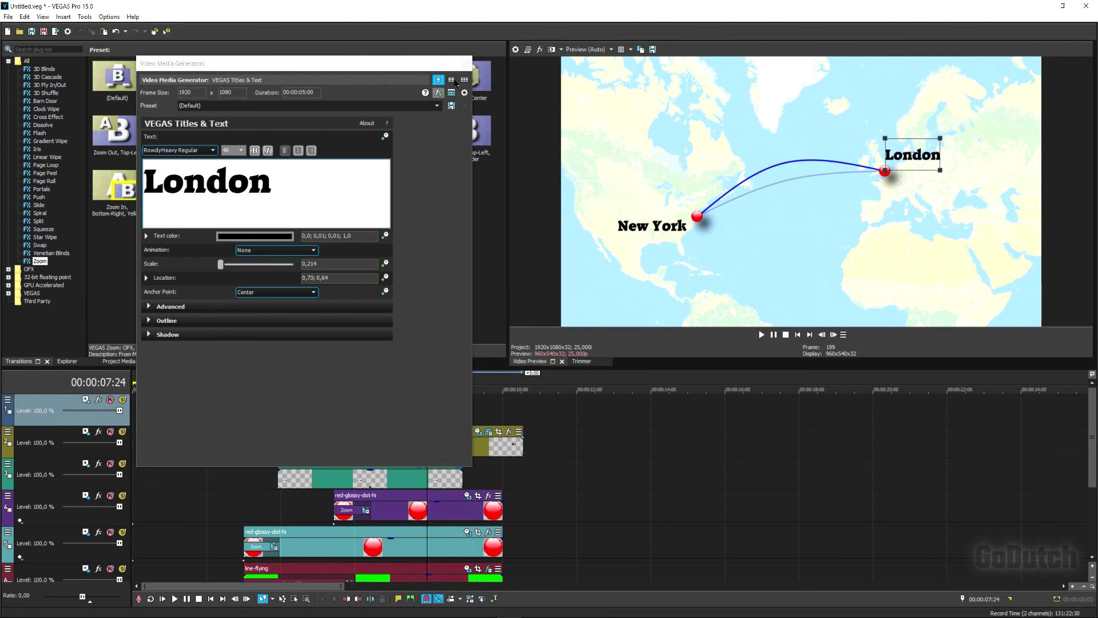
{"action": "left_click", "coordinate": [468, 65]}
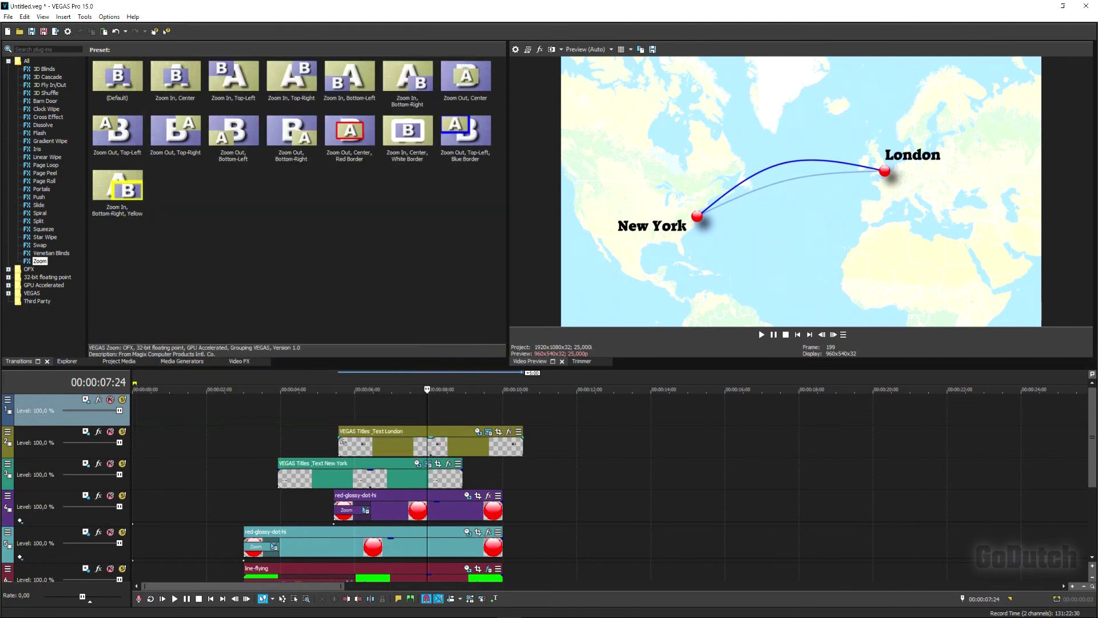
Fade in the London title with a default Zoom transition and center the zoom on the European dot, at about 0,673; 0,574.
{"action": "left_click_drag", "start_coordinate": [340, 439], "coordinate": [380, 444]}
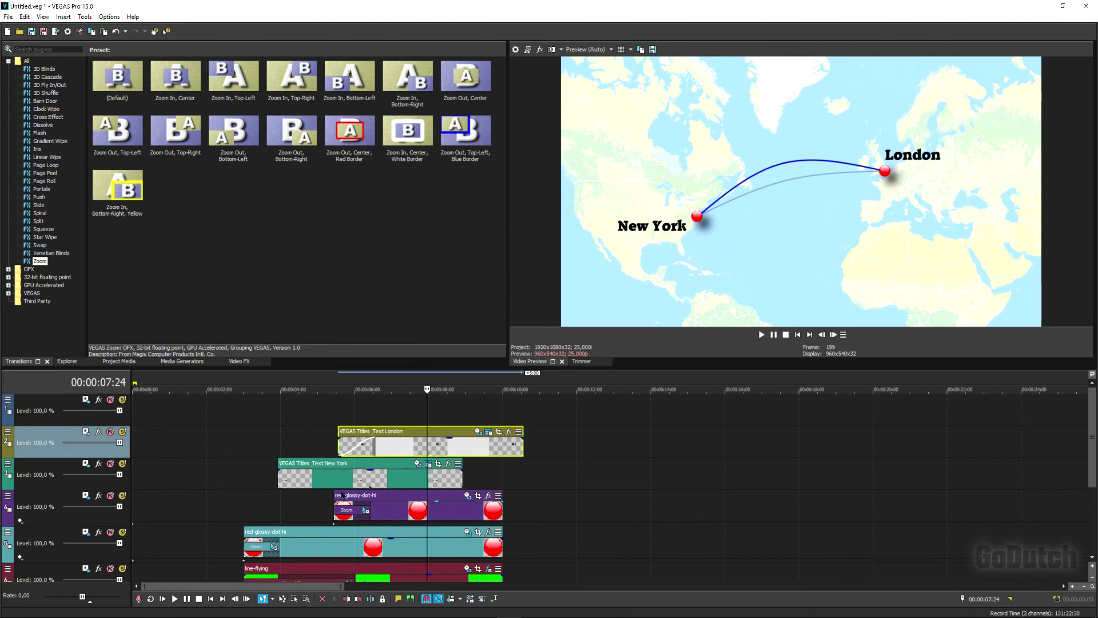
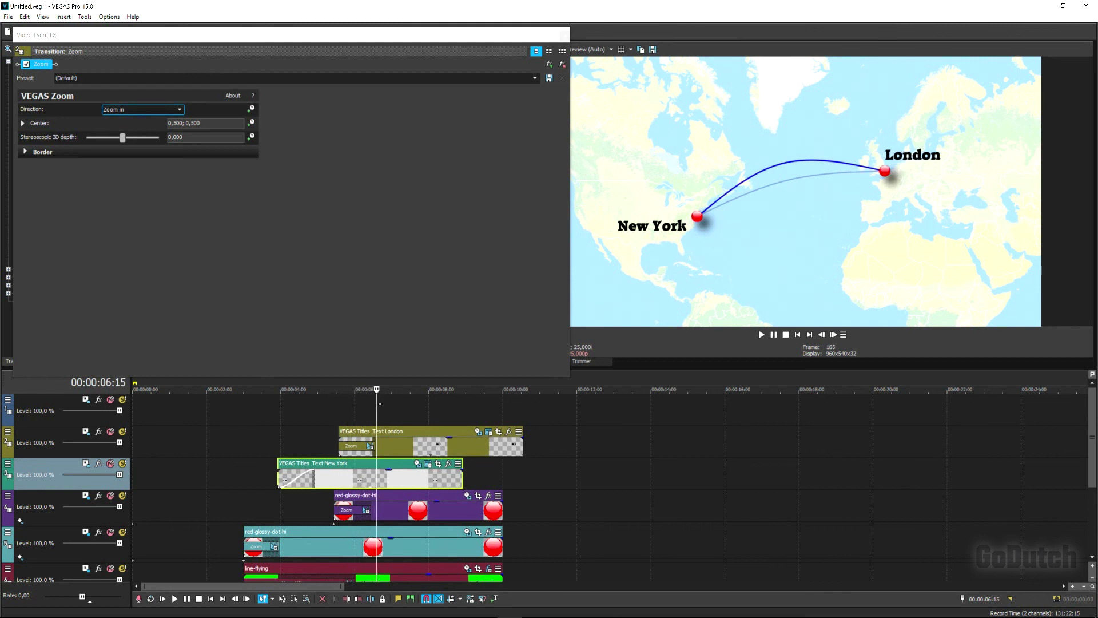
{"action": "key", "text": "Left"}
{"action": "key", "text": "Left"}
{"action": "key", "text": "Left"}
{"action": "key", "text": "Left"}
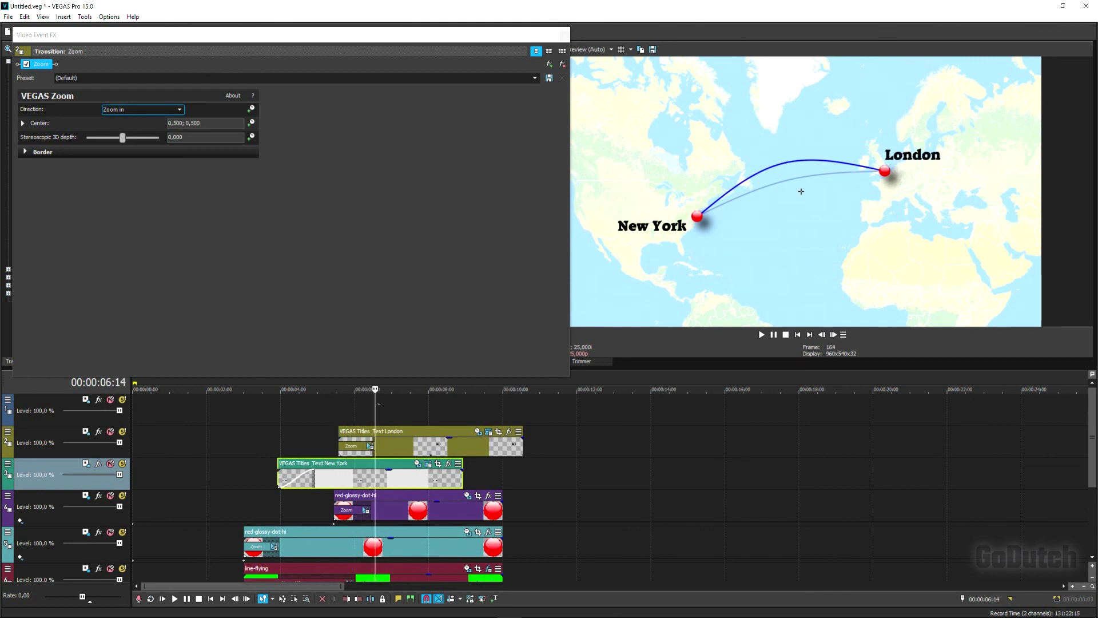
{"action": "key", "text": "Left"}
{"action": "key", "text": "Left"}
{"action": "key", "text": "Left"}
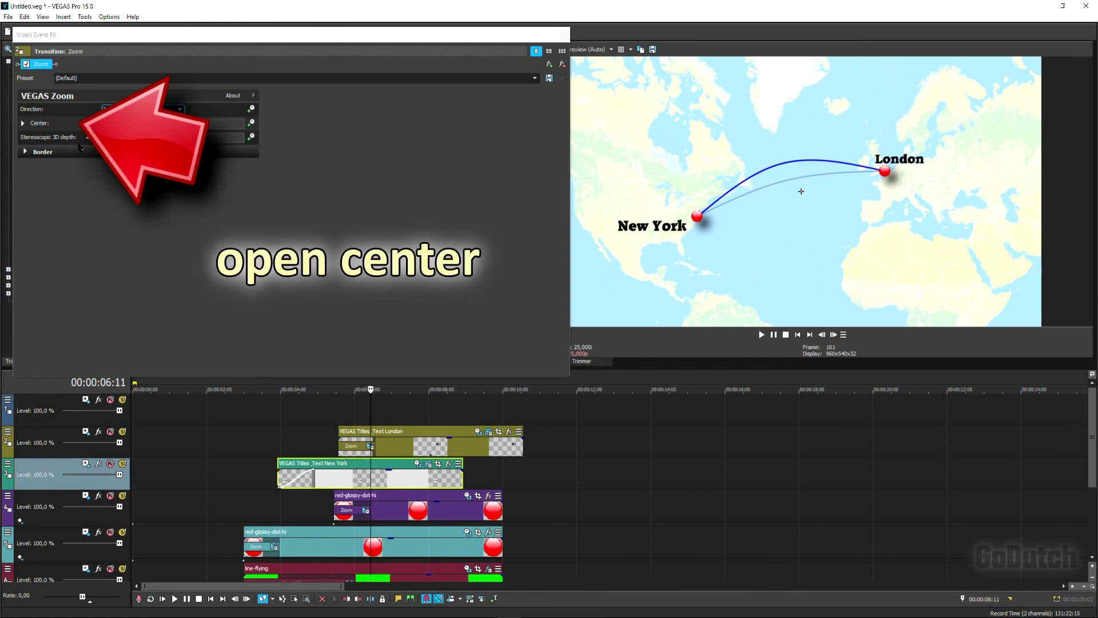
{"action": "left_click", "coordinate": [22, 123]}
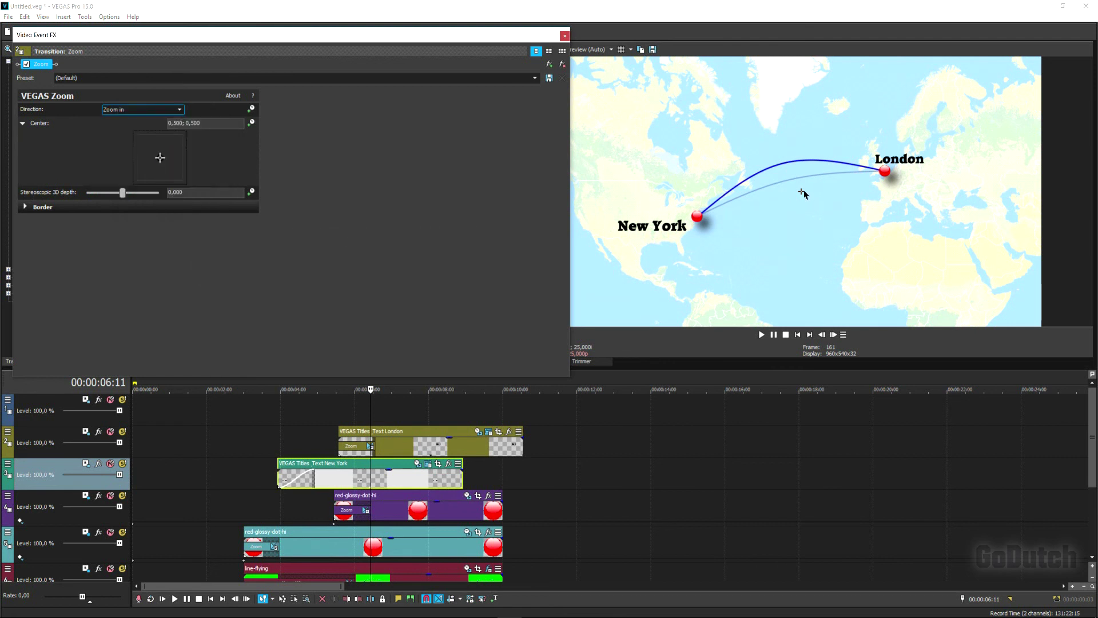
{"action": "left_click_drag", "start_coordinate": [801, 195], "coordinate": [886, 175]}
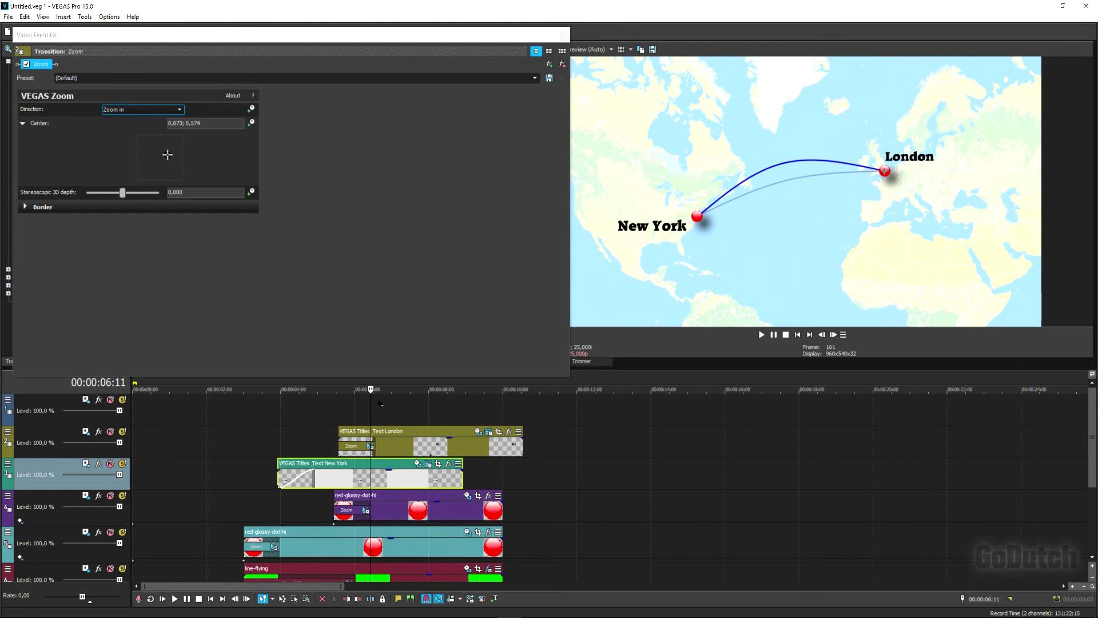
Add a default Zoom transition to the New York title's fade-in, centered on the American dot at about 0,282; 0,407, and end both titles with the dots.
{"action": "left_click_drag", "start_coordinate": [363, 404], "coordinate": [319, 439]}
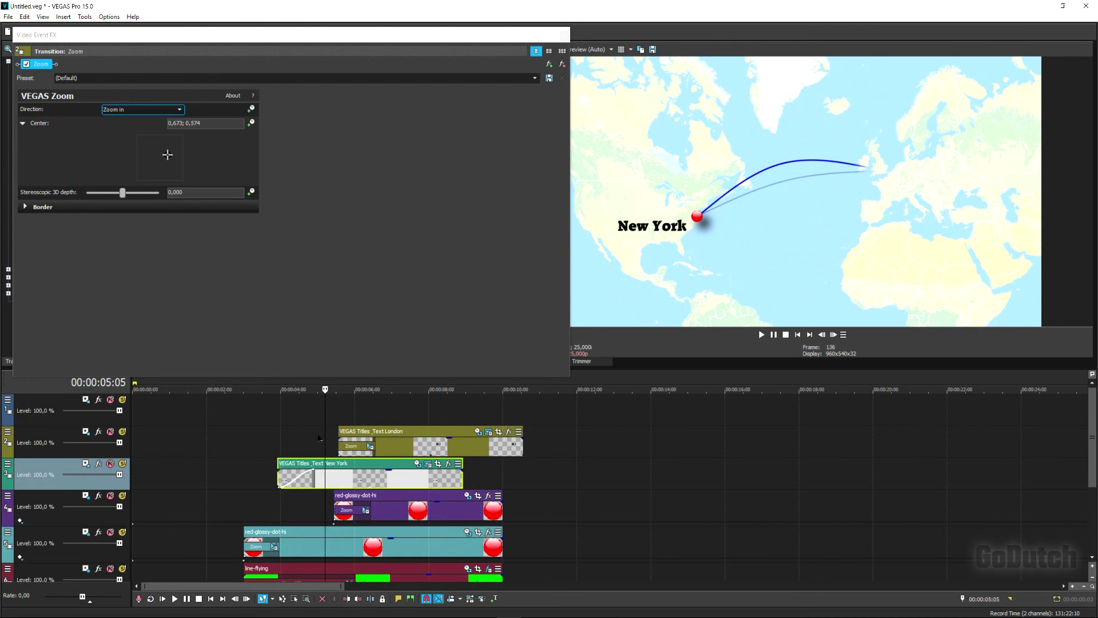
{"action": "left_click", "coordinate": [295, 483]}
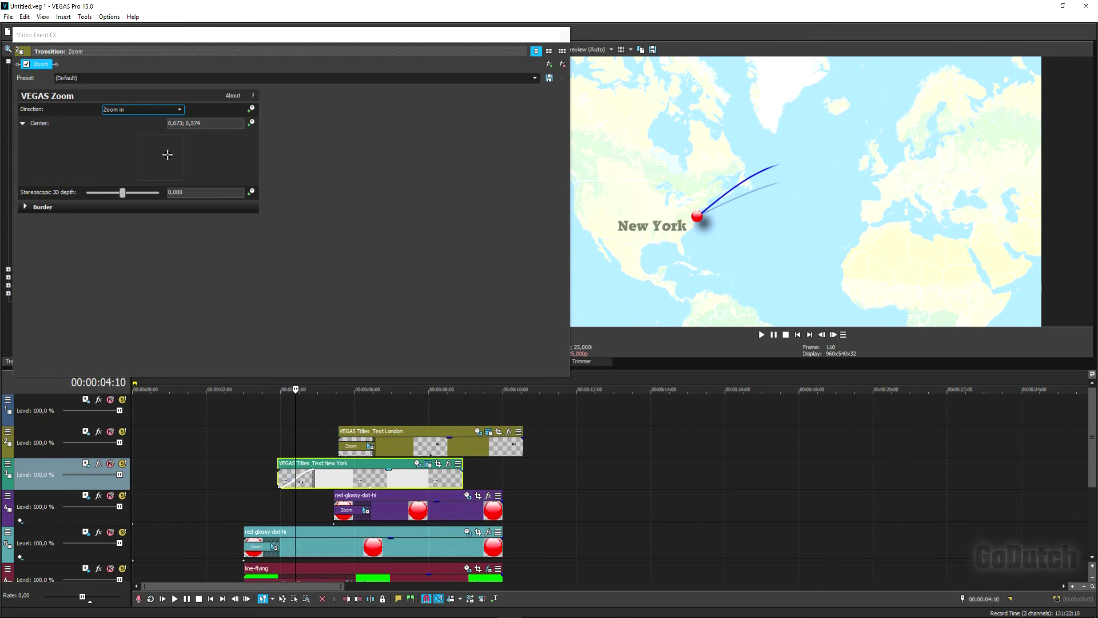
{"action": "left_click", "coordinate": [564, 35]}
{"action": "left_click_drag", "start_coordinate": [118, 80], "coordinate": [300, 484]}
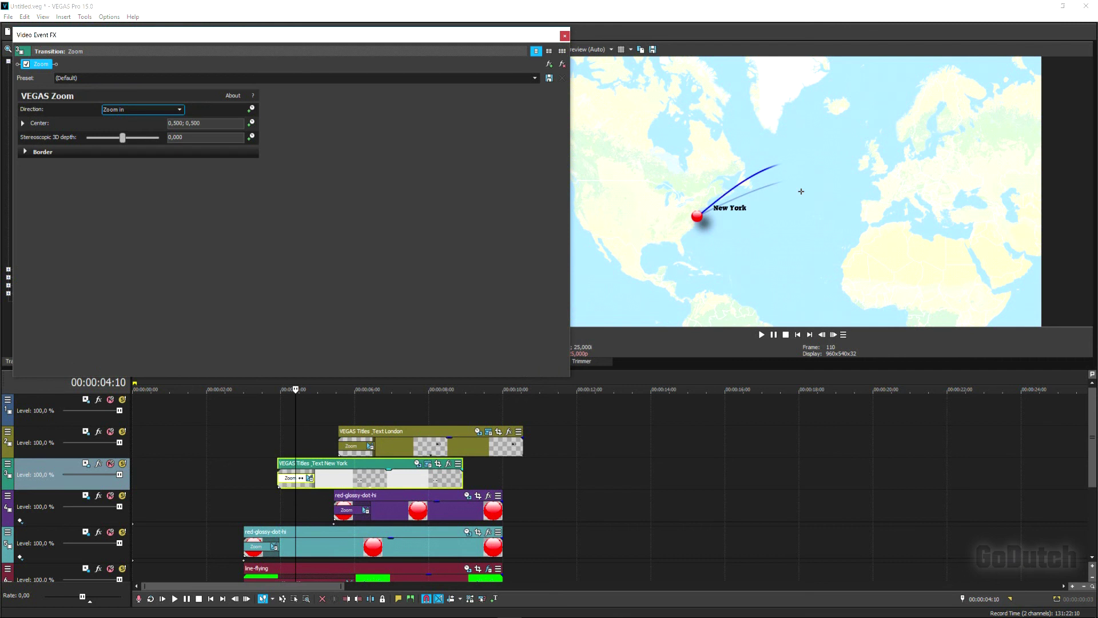
{"action": "left_click", "coordinate": [23, 123]}
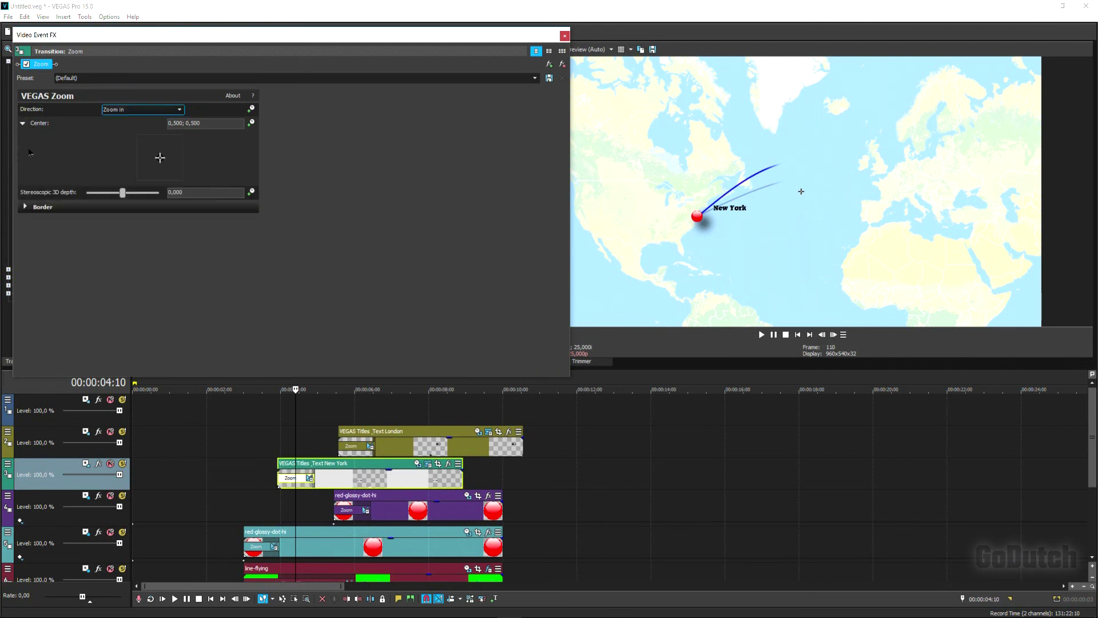
{"action": "left_click_drag", "start_coordinate": [142, 166], "coordinate": [149, 162]}
{"action": "left_click_drag", "start_coordinate": [695, 221], "coordinate": [701, 218]}
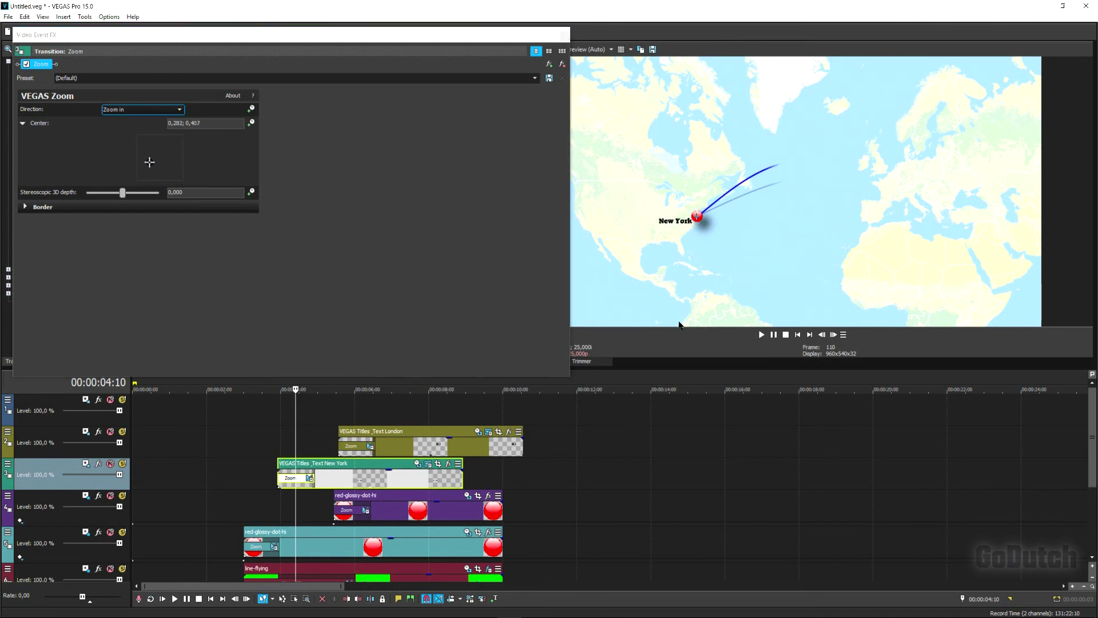
{"action": "left_click", "coordinate": [564, 37]}
{"action": "left_click_drag", "start_coordinate": [303, 435], "coordinate": [488, 471]}
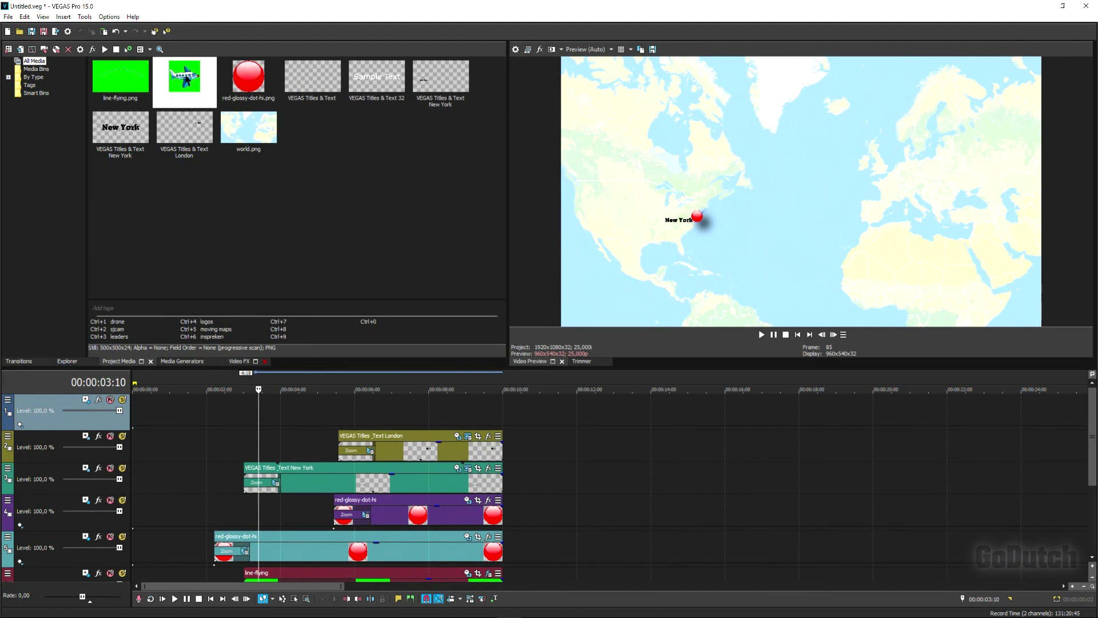
Add plane-right.png to track 1 at 00:00:03:10 and extend its event to end with the title and dot events.
{"action": "left_click_drag", "start_coordinate": [185, 80], "coordinate": [203, 117]}
{"action": "left_click_drag", "start_coordinate": [264, 360], "coordinate": [266, 414]}
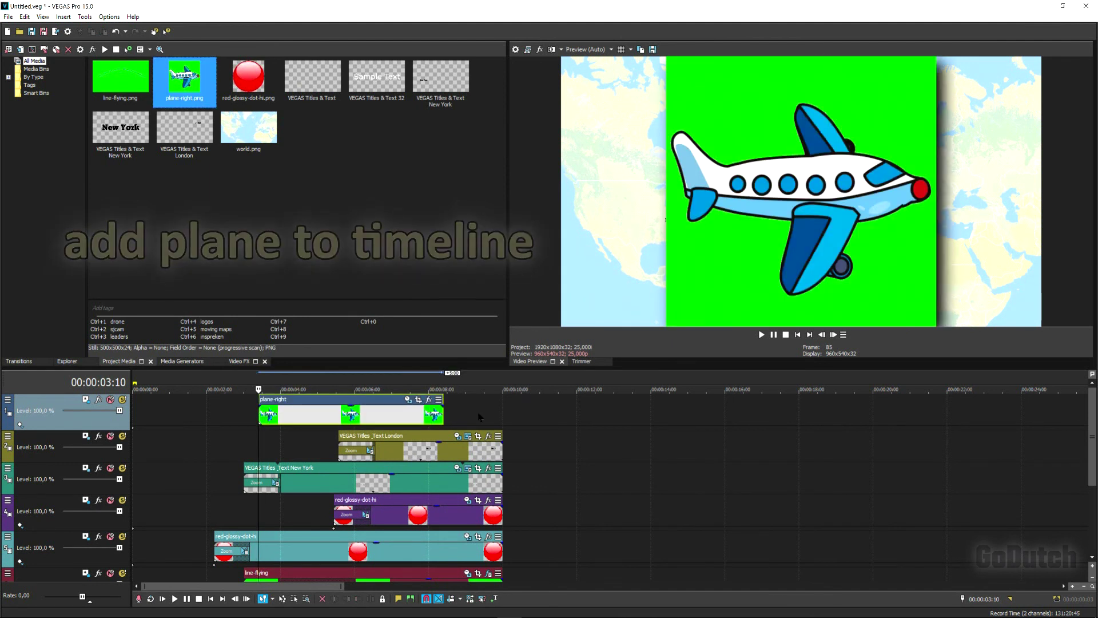
{"action": "left_click_drag", "start_coordinate": [445, 418], "coordinate": [502, 418]}
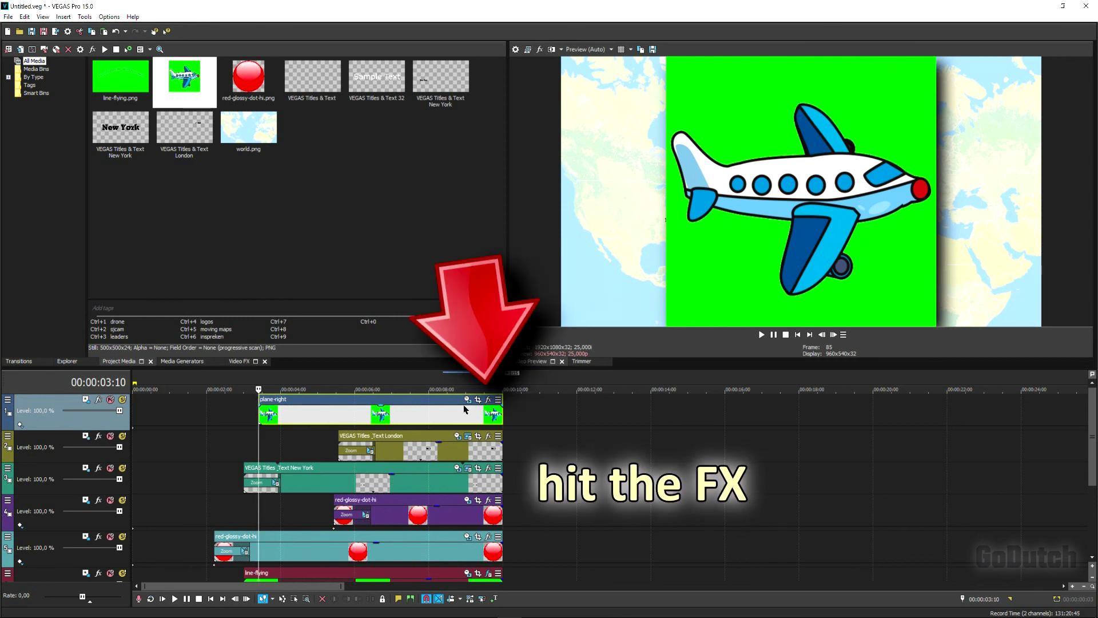
Add the VEGAS Chroma Keyer to the plane event and apply its Pure Green Screen preset.
{"action": "left_click", "coordinate": [488, 399]}
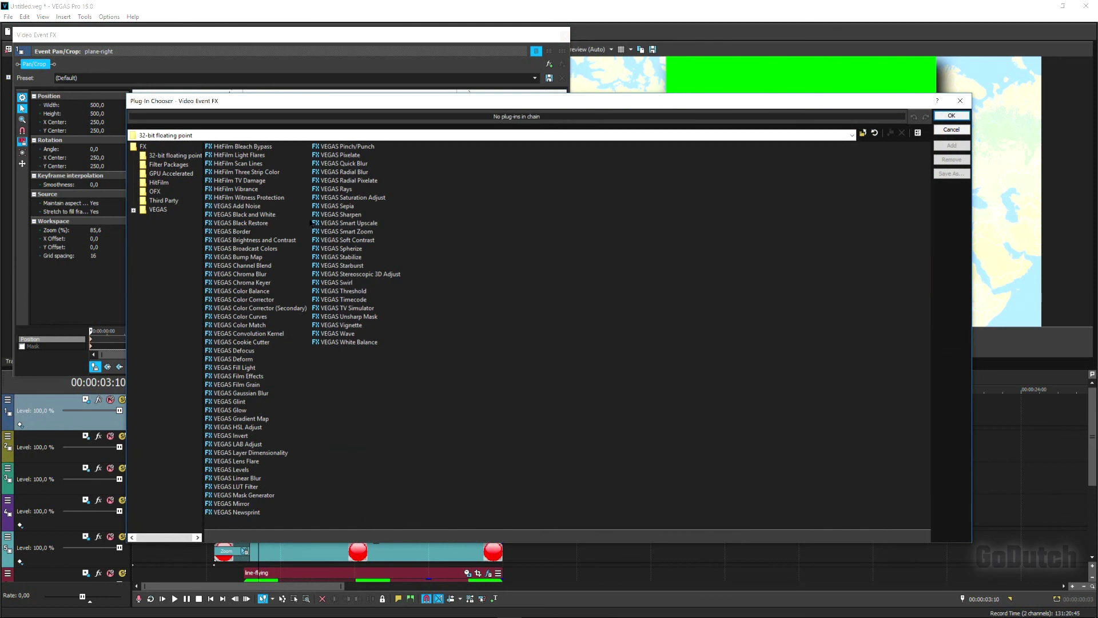
{"action": "left_click", "coordinate": [243, 283]}
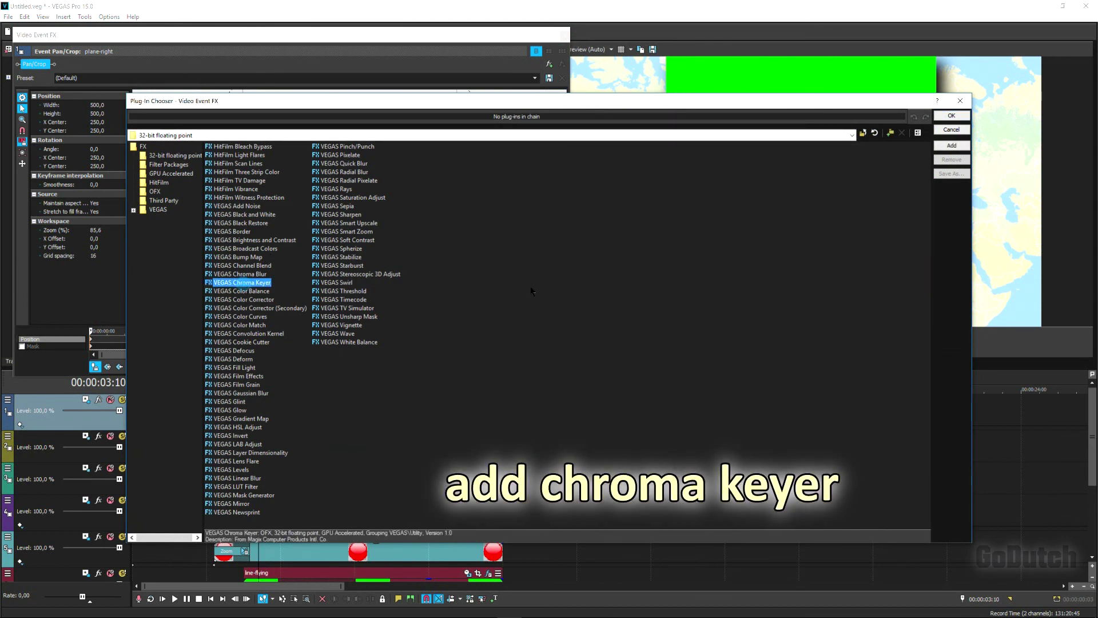
{"action": "left_click", "coordinate": [951, 146]}
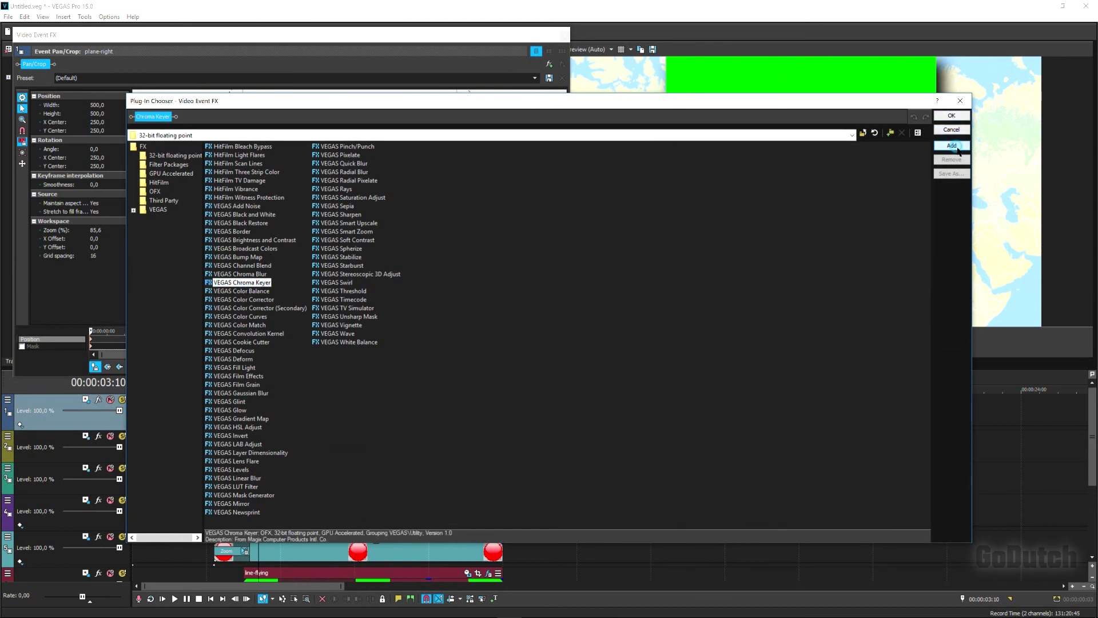
{"action": "left_click", "coordinate": [951, 115]}
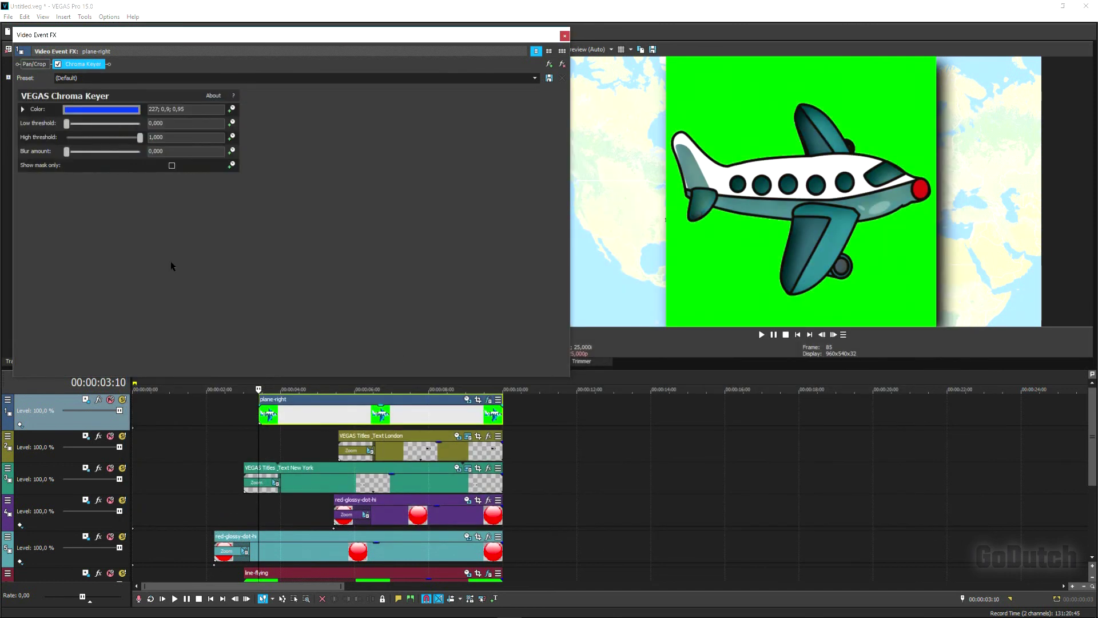
{"action": "left_click", "coordinate": [535, 77]}
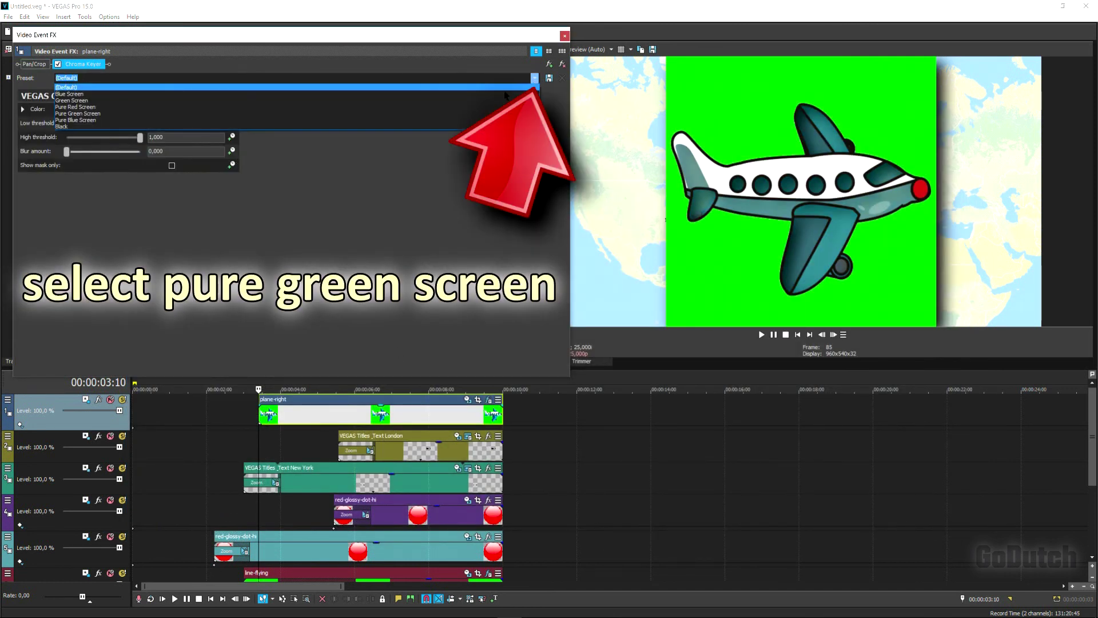
{"action": "left_click", "coordinate": [479, 113]}
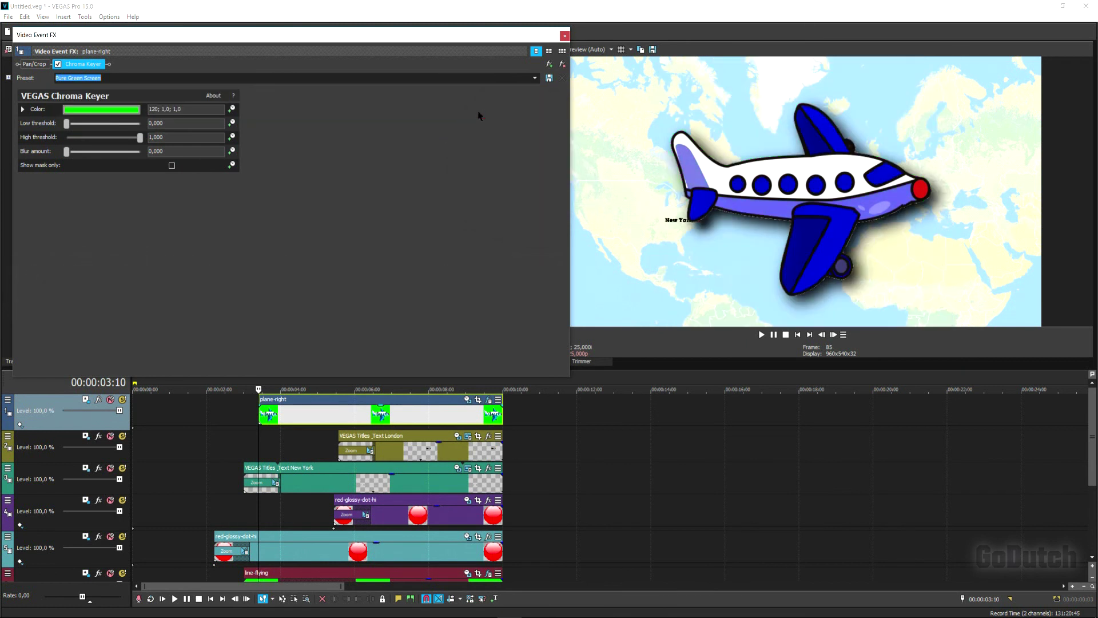
{"action": "left_click", "coordinate": [564, 36]}
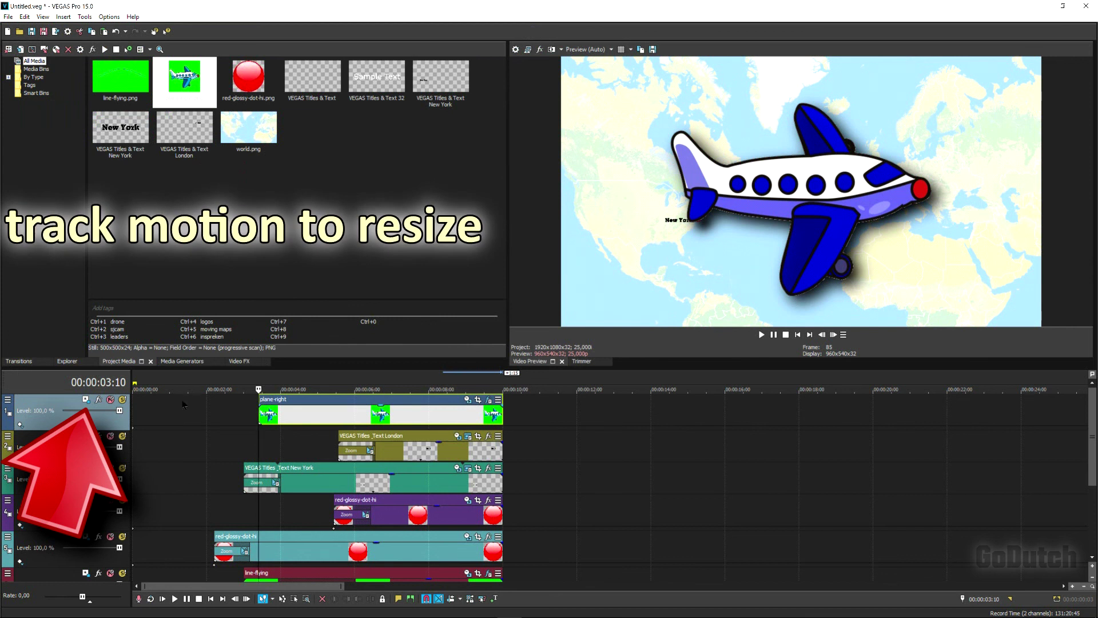
Resize the plane to a width of 360 with track motion, place it above the American dot at about -469,92; 20,61, and angle it about -21,6.
{"action": "left_click", "coordinate": [86, 400]}
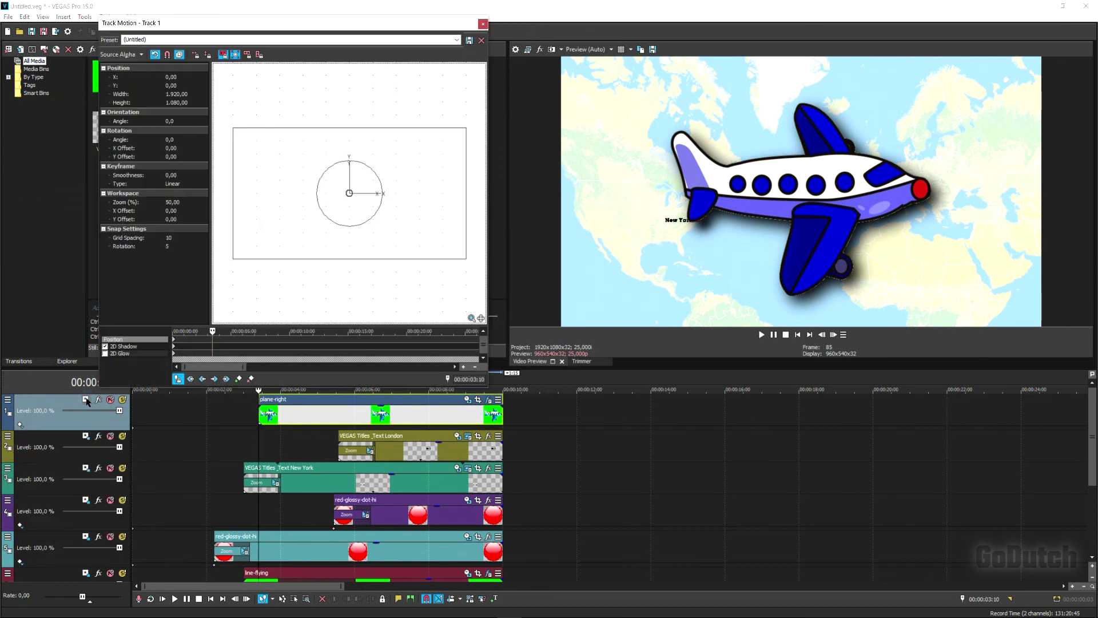
{"action": "left_click", "coordinate": [175, 94]}
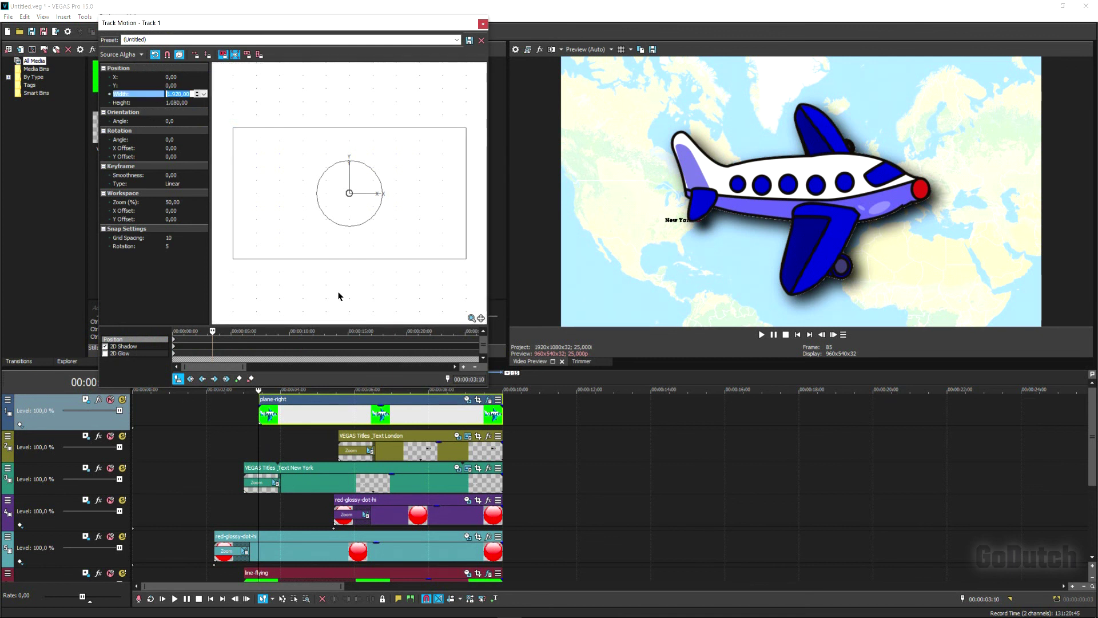
{"action": "type", "text": "240"}
{"action": "key", "text": "Return"}
{"action": "type", "text": "360"}
{"action": "key", "text": "Return"}
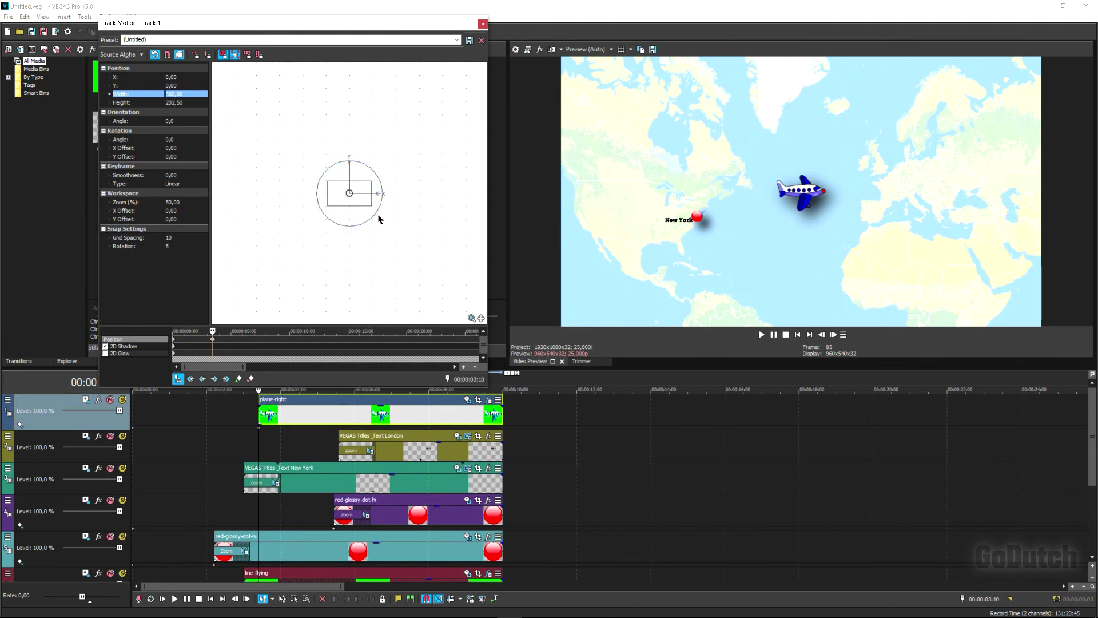
{"action": "left_click_drag", "start_coordinate": [348, 193], "coordinate": [327, 183]}
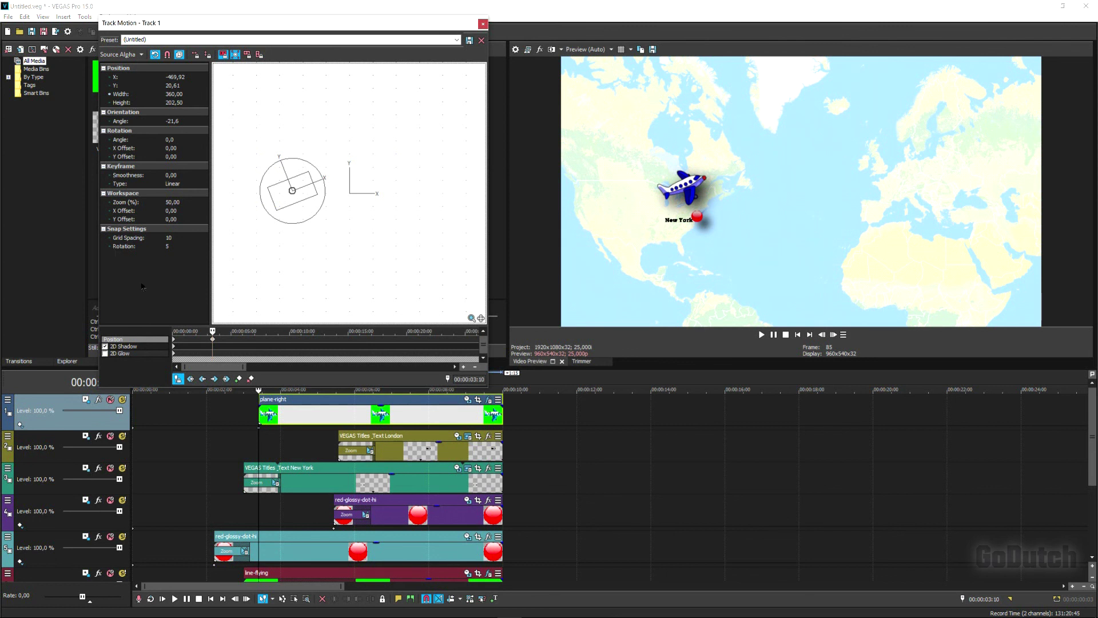
Set the blur of the plane track's 2D shadow to 3%.
{"action": "left_click", "coordinate": [120, 346]}
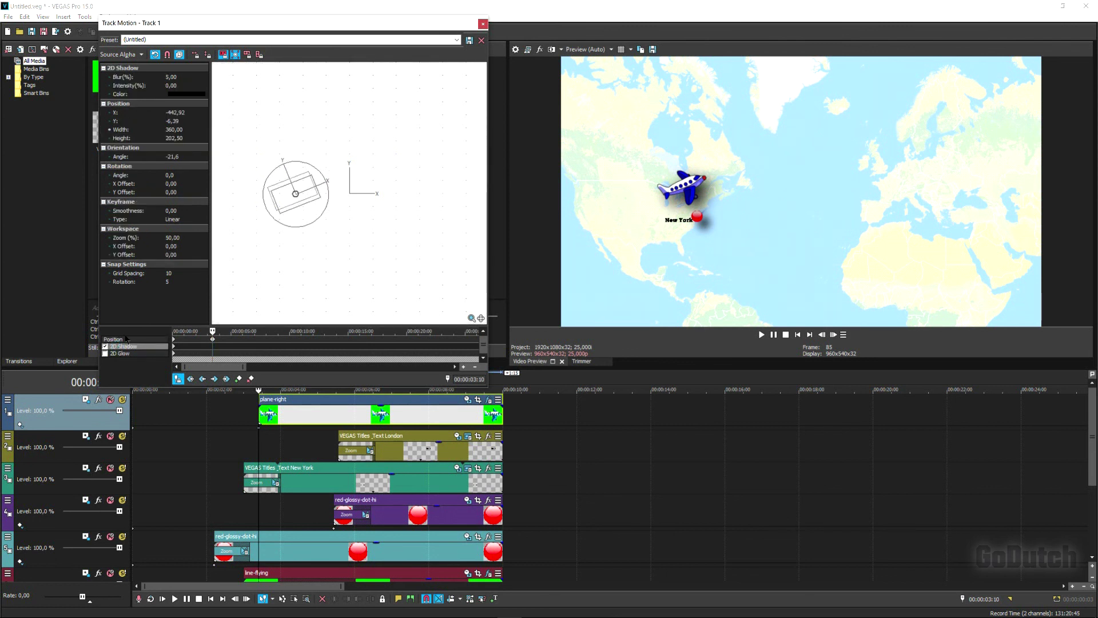
{"action": "left_click", "coordinate": [168, 77]}
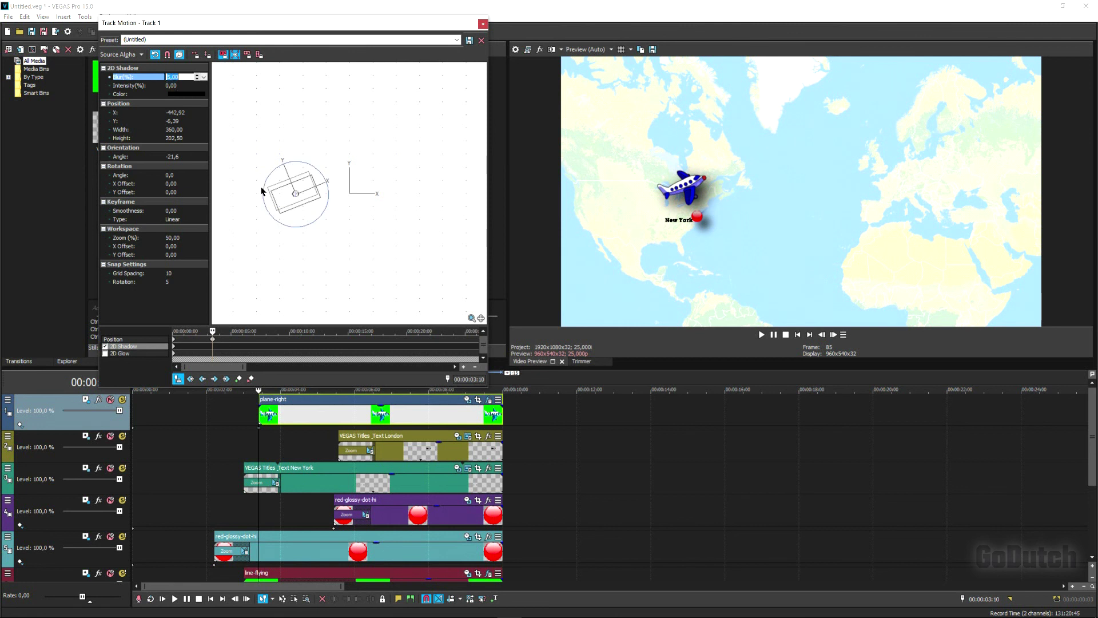
{"action": "key", "text": "Return"}
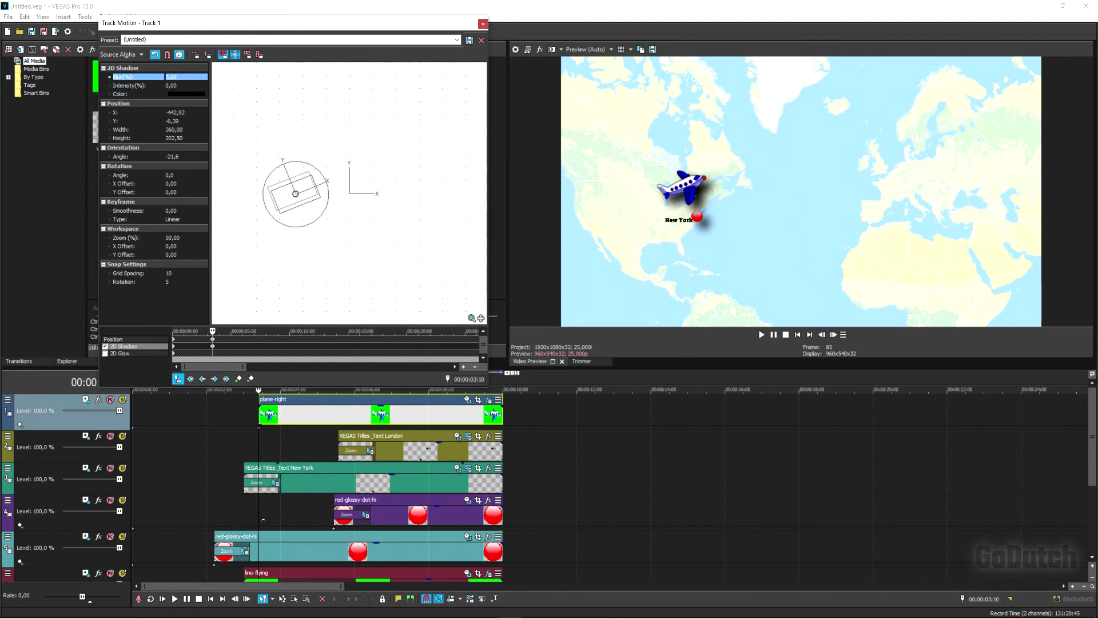
{"action": "type", "text": "3"}
{"action": "key", "text": "Return"}
At 00:00:04:12, keyframe the plane above the flight line's leading end, at about -189,62; 210,23 with an angle of about -17,6.
{"action": "key", "text": "space"}
{"action": "key", "text": "Left"}
{"action": "key", "text": "Left"}
{"action": "scroll", "coordinate": [224, 352], "scroll_direction": "up", "scroll_amount": 5}
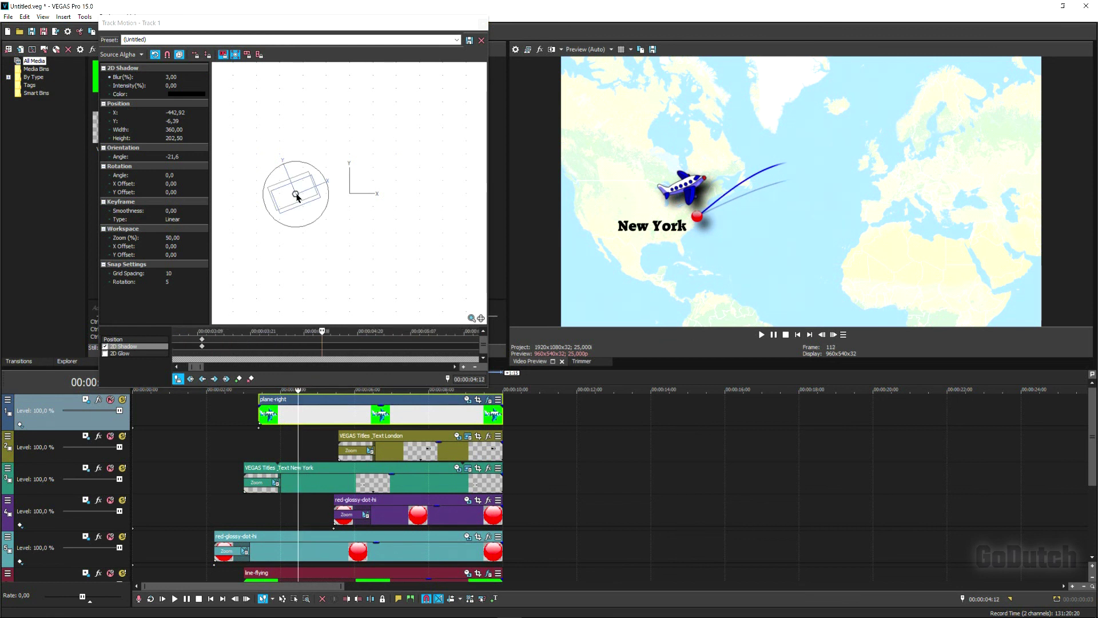
{"action": "left_click_drag", "start_coordinate": [297, 196], "coordinate": [364, 161]}
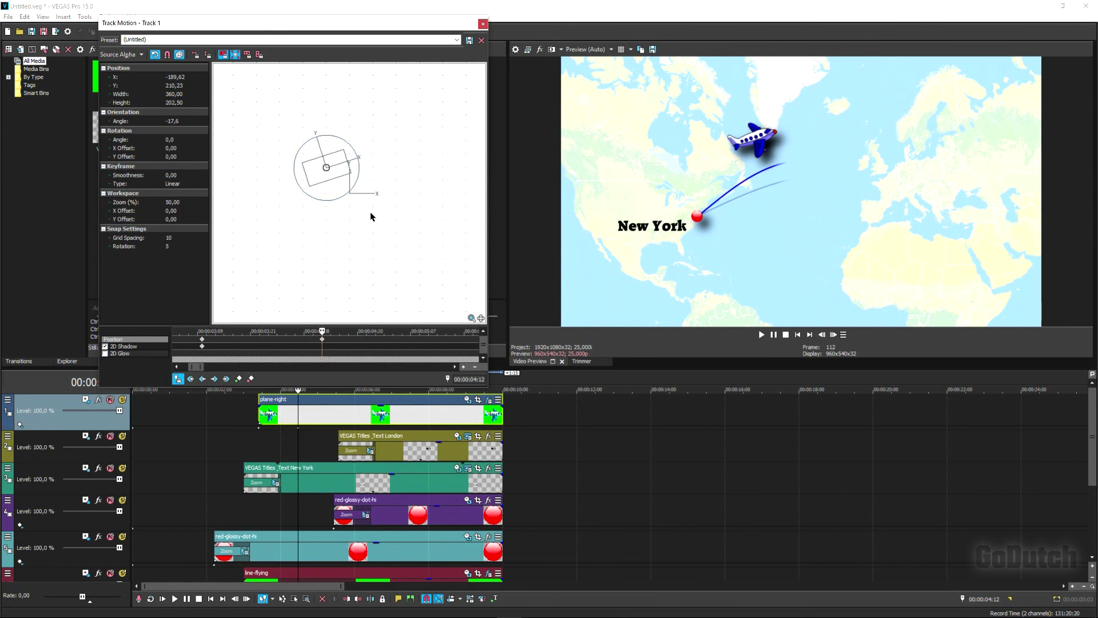
Keyframe the plane along the flight line every four frames up to 00:00:04:24, ending level at about 0,00; 230,84.
{"action": "left_click", "coordinate": [834, 336]}
{"action": "left_click", "coordinate": [835, 335]}
{"action": "left_click", "coordinate": [835, 336]}
{"action": "left_click", "coordinate": [834, 336]}
{"action": "left_click_drag", "start_coordinate": [326, 170], "coordinate": [351, 169]}
{"action": "left_click", "coordinate": [834, 335]}
{"action": "left_click", "coordinate": [834, 334]}
{"action": "left_click", "coordinate": [834, 335]}
{"action": "left_click", "coordinate": [833, 335]}
{"action": "left_click", "coordinate": [833, 334]}
{"action": "left_click", "coordinate": [834, 334]}
{"action": "left_click", "coordinate": [833, 334]}
{"action": "left_click", "coordinate": [833, 334]}
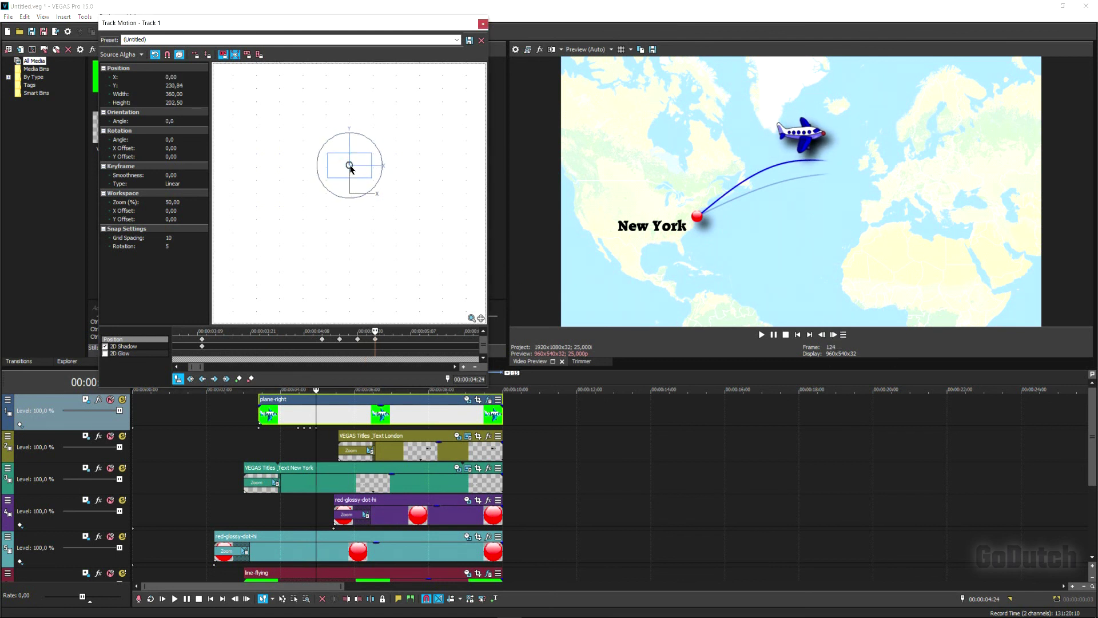
Keyframe the plane above the London dot at about 325,65; 181,37 at 00:00:05:19, and shrink its width to 150 at 00:00:06:01.
{"action": "left_click_drag", "start_coordinate": [375, 331], "coordinate": [464, 332]}
{"action": "left_click_drag", "start_coordinate": [350, 167], "coordinate": [388, 174]}
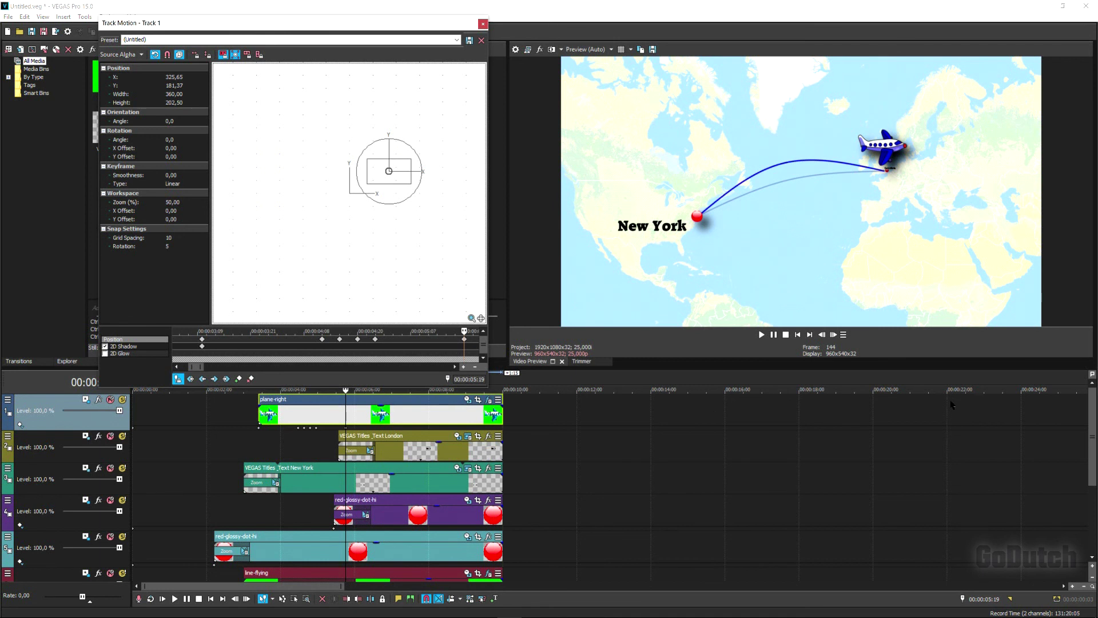
{"action": "left_click", "coordinate": [833, 334]}
{"action": "left_click", "coordinate": [833, 334]}
{"action": "left_click", "coordinate": [833, 335]}
{"action": "left_click", "coordinate": [833, 334]}
{"action": "left_click", "coordinate": [834, 334]}
{"action": "left_click", "coordinate": [834, 334]}
{"action": "left_click", "coordinate": [834, 335]}
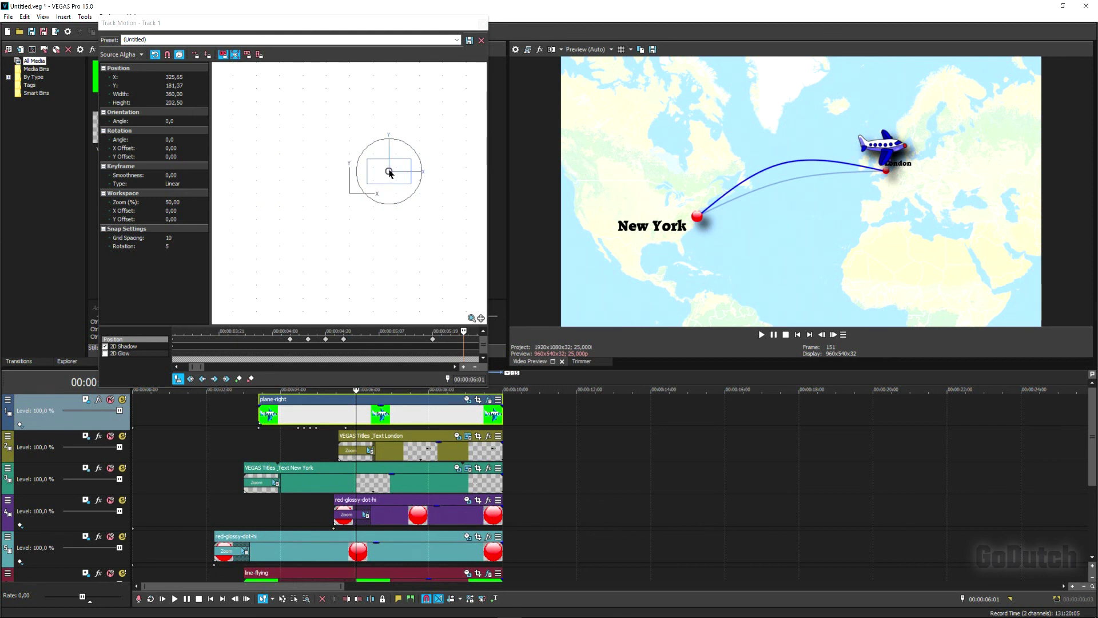
{"action": "left_click", "coordinate": [169, 96]}
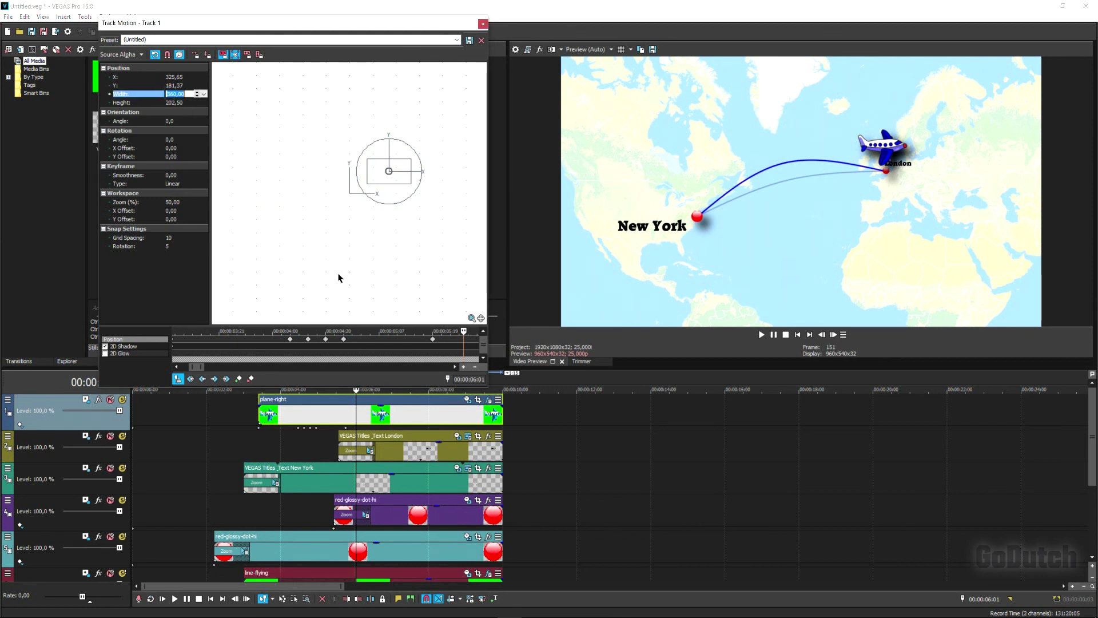
{"action": "type", "text": "150"}
{"action": "key", "text": "Return"}
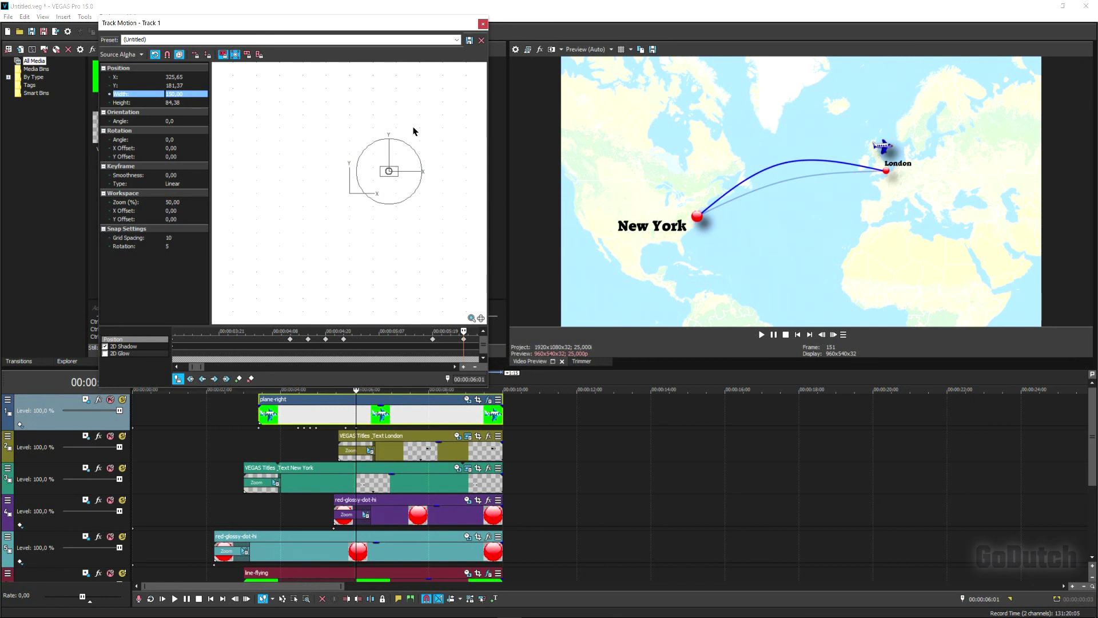
{"action": "left_click", "coordinate": [389, 173]}
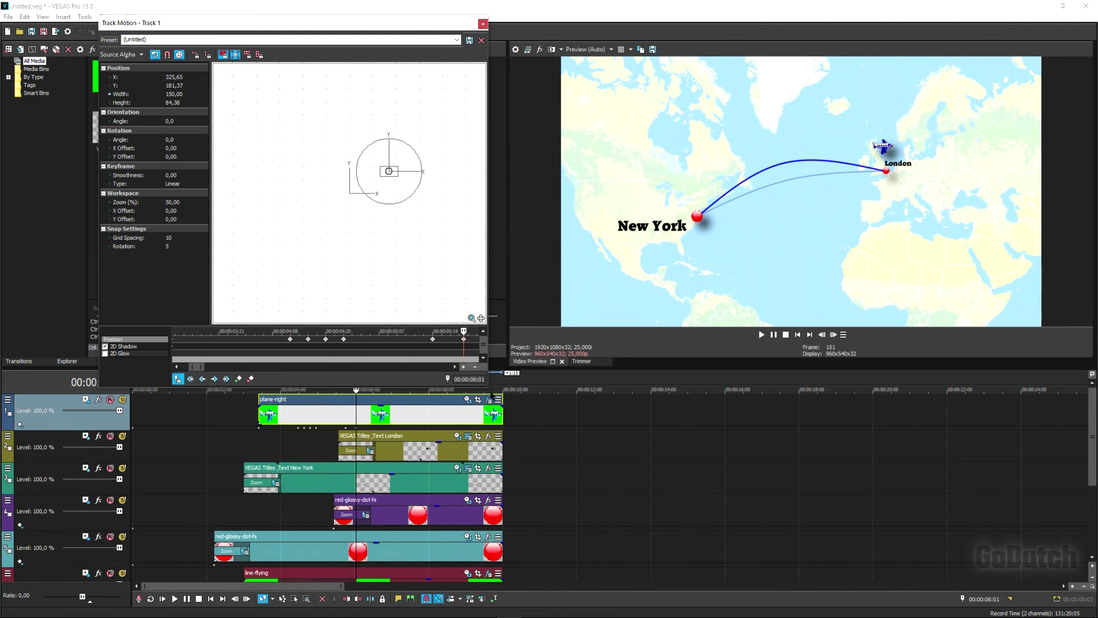
Play the animation from 00:00:03:00 to check how the plane follows the flight line.
{"action": "left_click", "coordinate": [249, 477]}
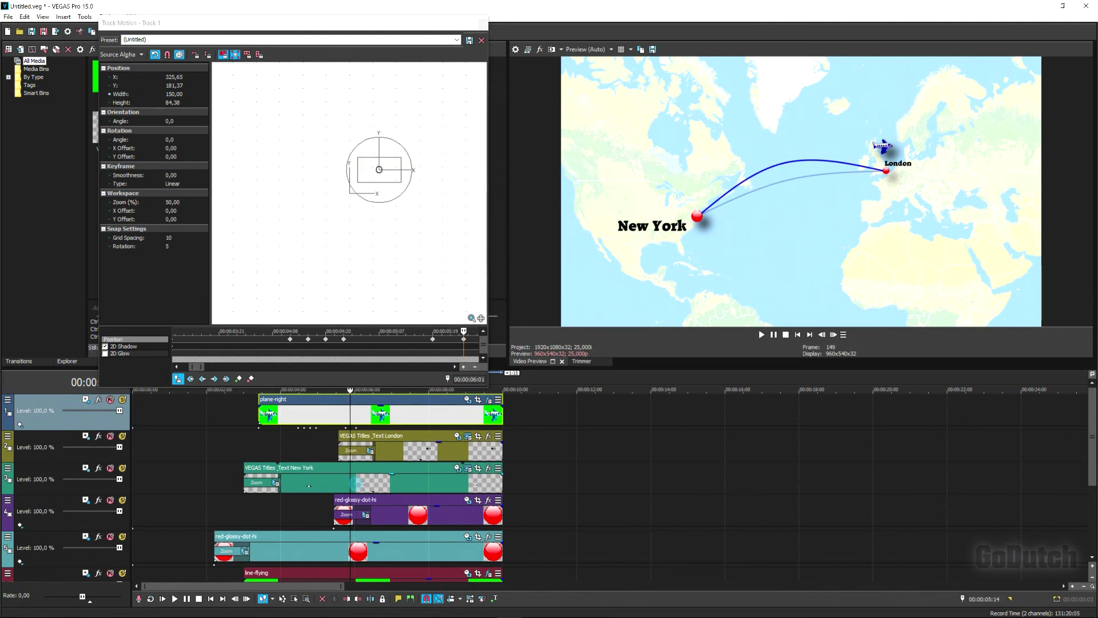
{"action": "key", "text": "space"}
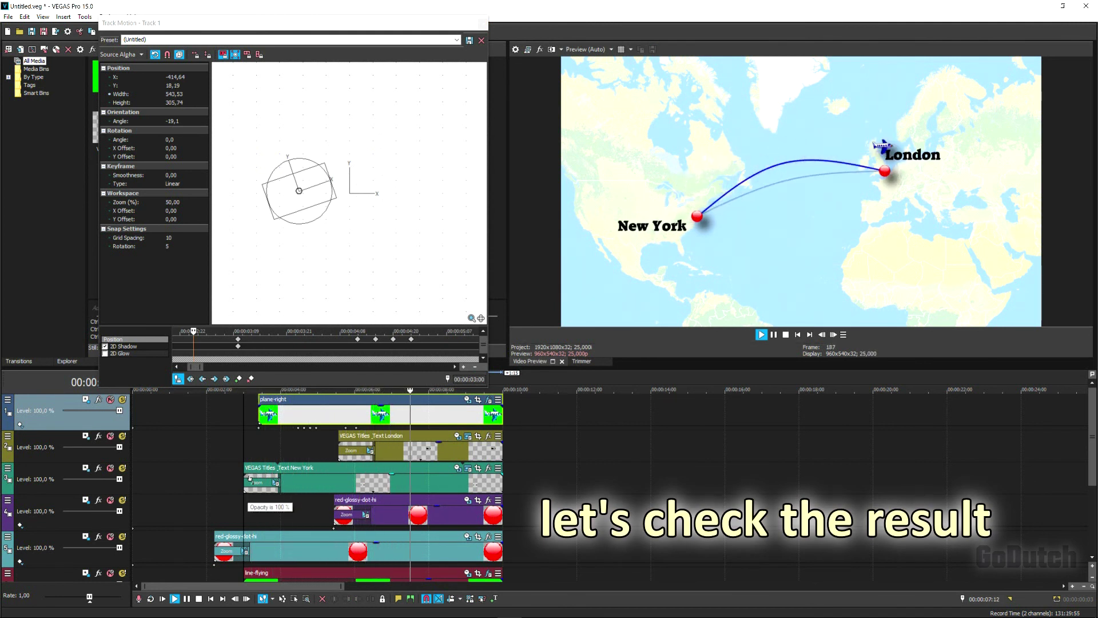
{"action": "key", "text": "space"}
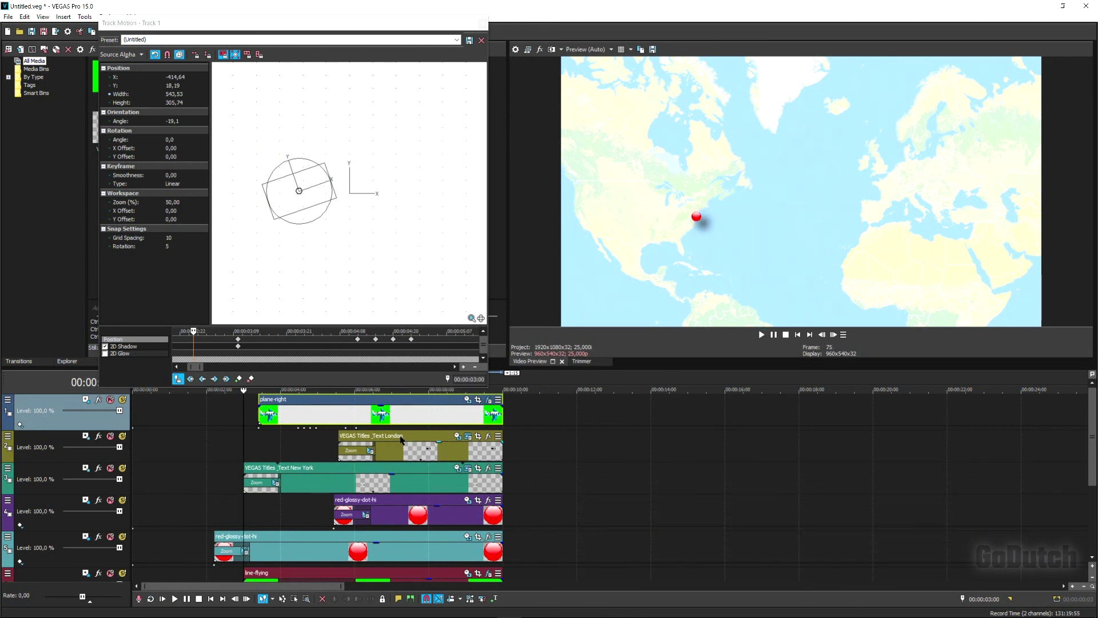
Move the London title beside its red dot, to a location of about 0,76; 0,60, and close the title's media generator.
{"action": "key", "text": "ctrl+End"}
{"action": "key", "text": "alt+9"}
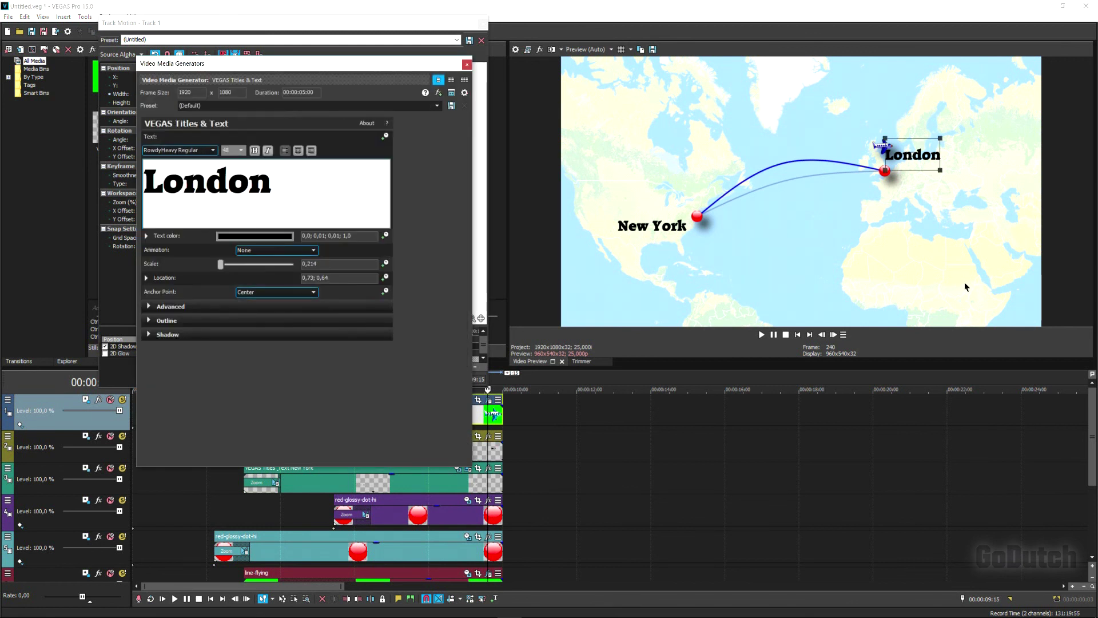
{"action": "left_click_drag", "start_coordinate": [913, 159], "coordinate": [928, 170]}
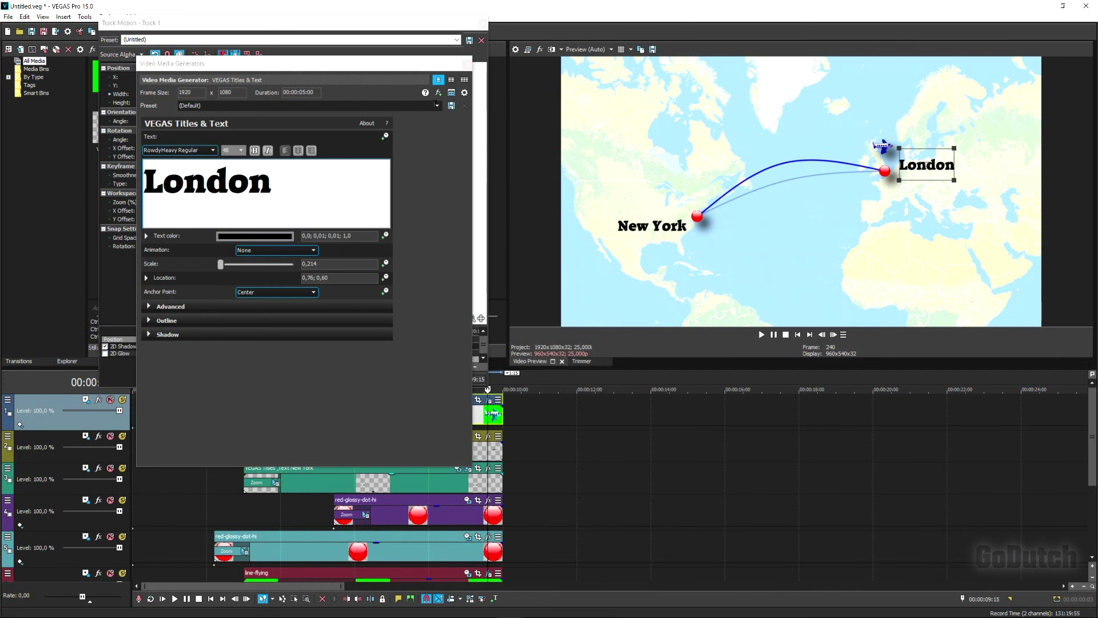
{"action": "left_click", "coordinate": [467, 64]}
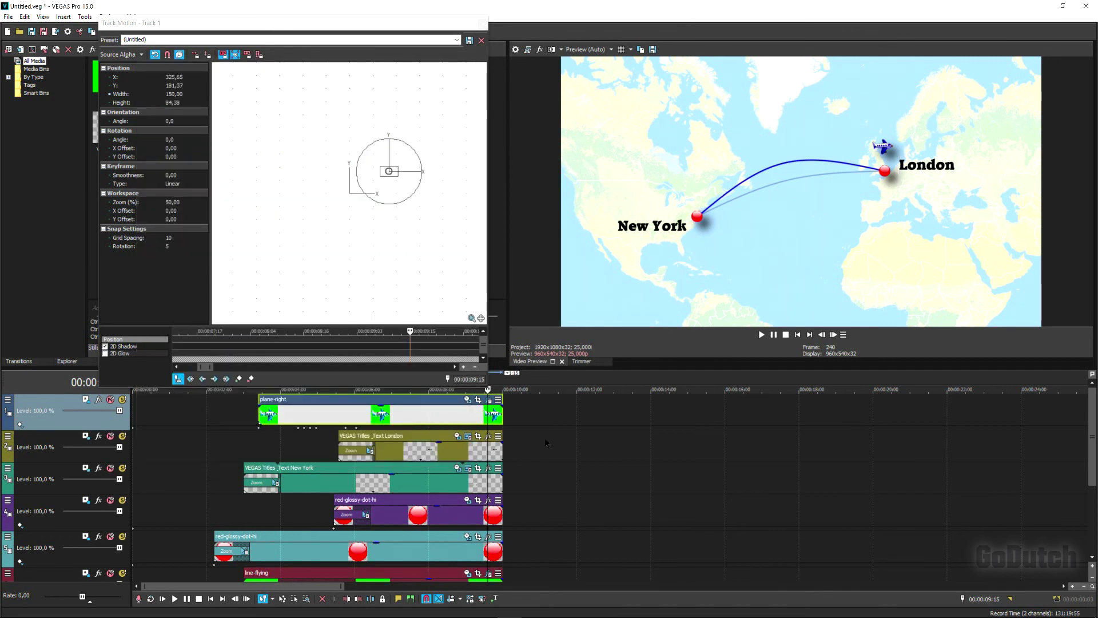